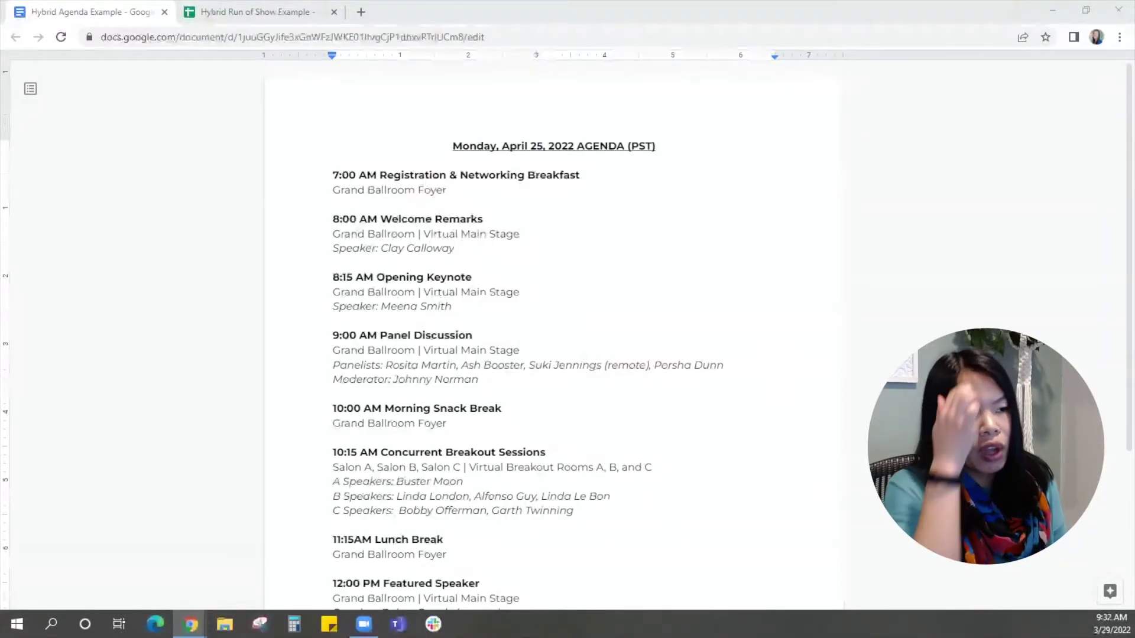
# - Review the agenda document's opening entries, from 7:00 AM Registration to the Welcome Remarks speaker
pyautogui.click(451, 147)
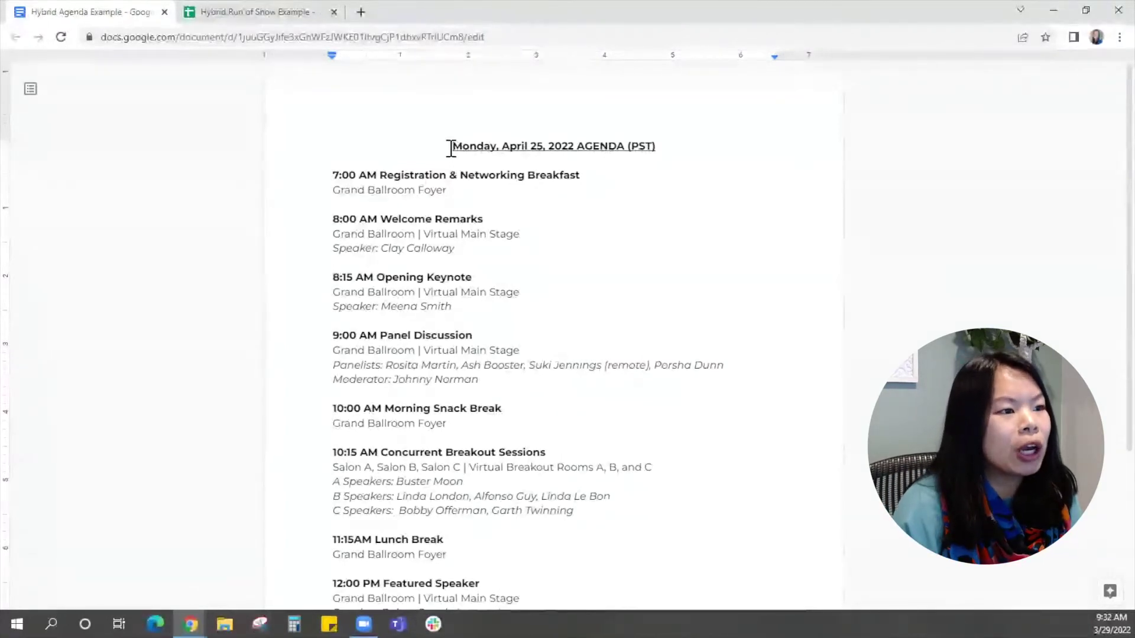
pyautogui.scroll(-3, 628, 347)
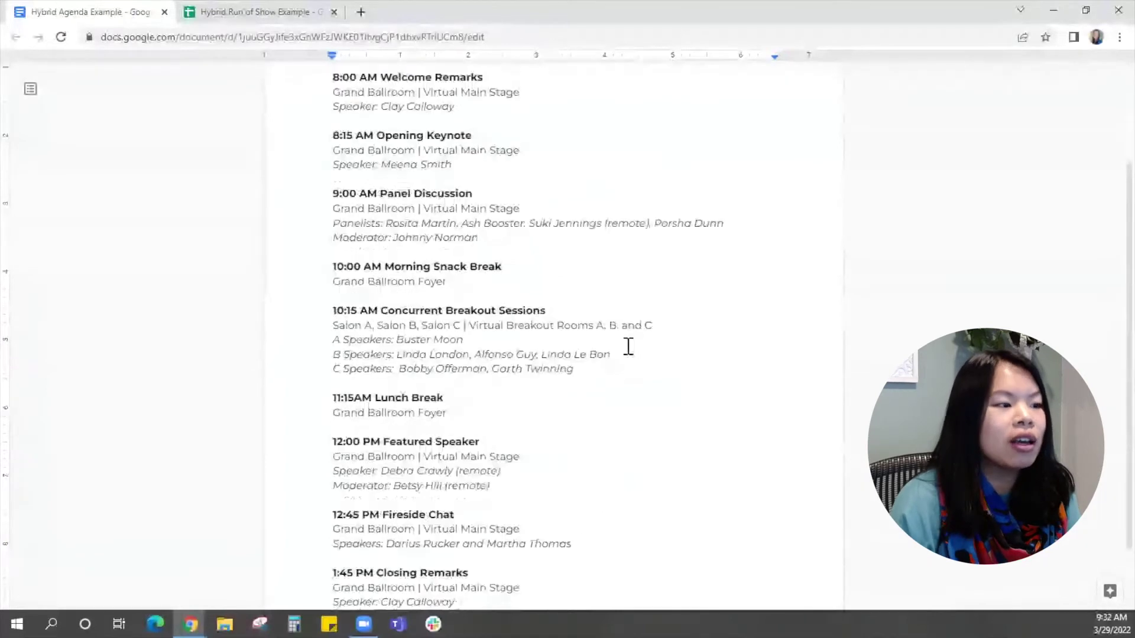
pyautogui.scroll(3, 627, 347)
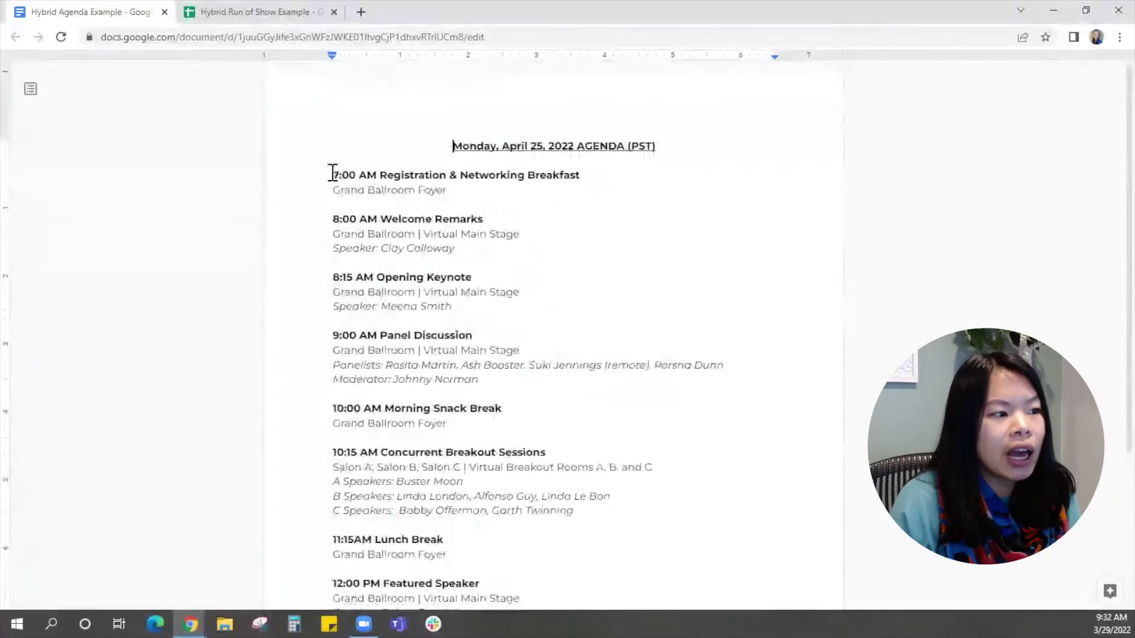
pyautogui.click(335, 178)
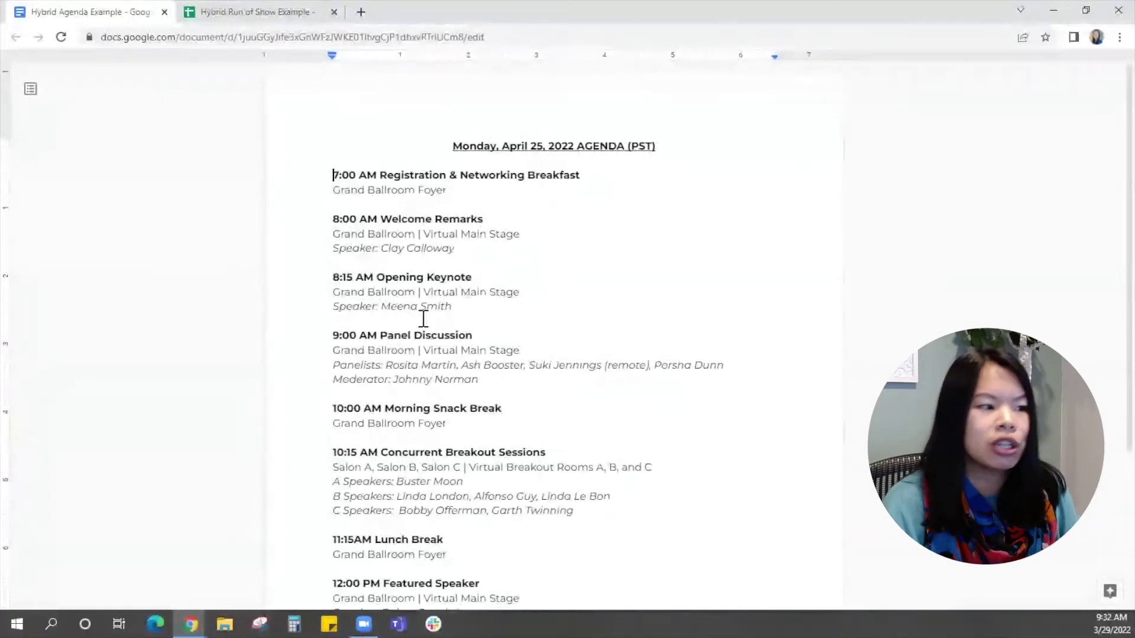
pyautogui.scroll(-1, 420, 371)
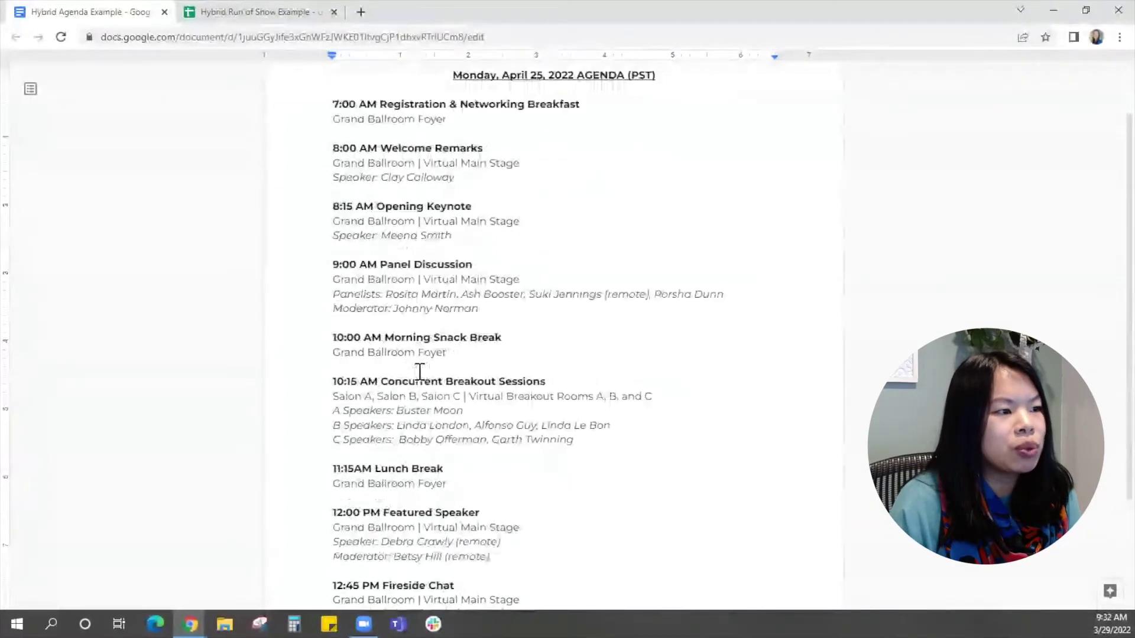
pyautogui.scroll(1, 413, 207)
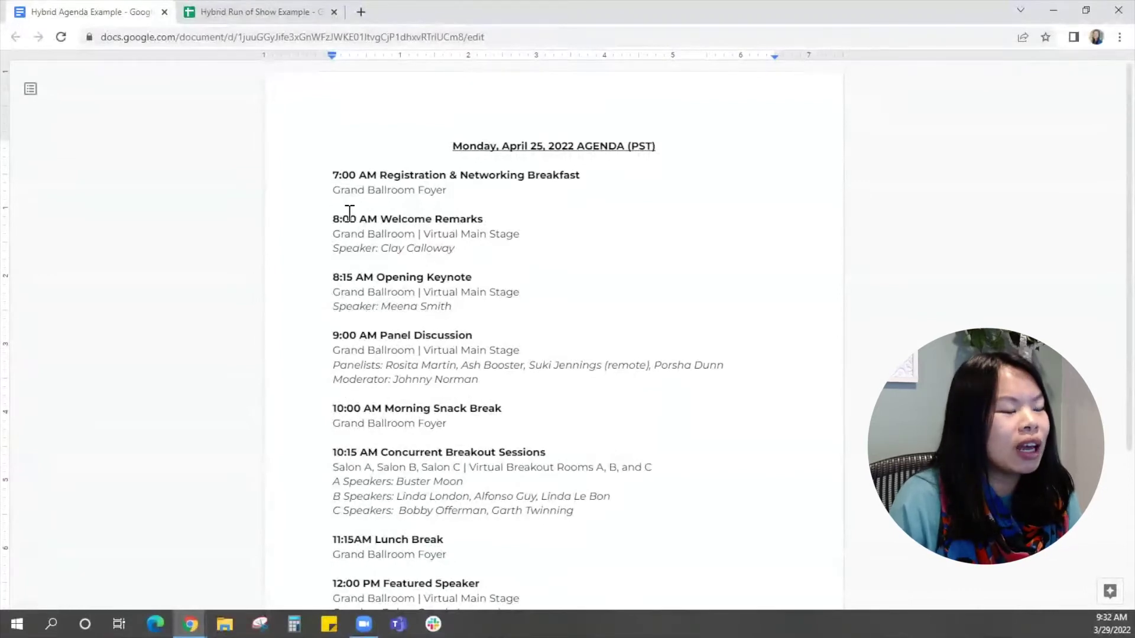
pyautogui.click(512, 243)
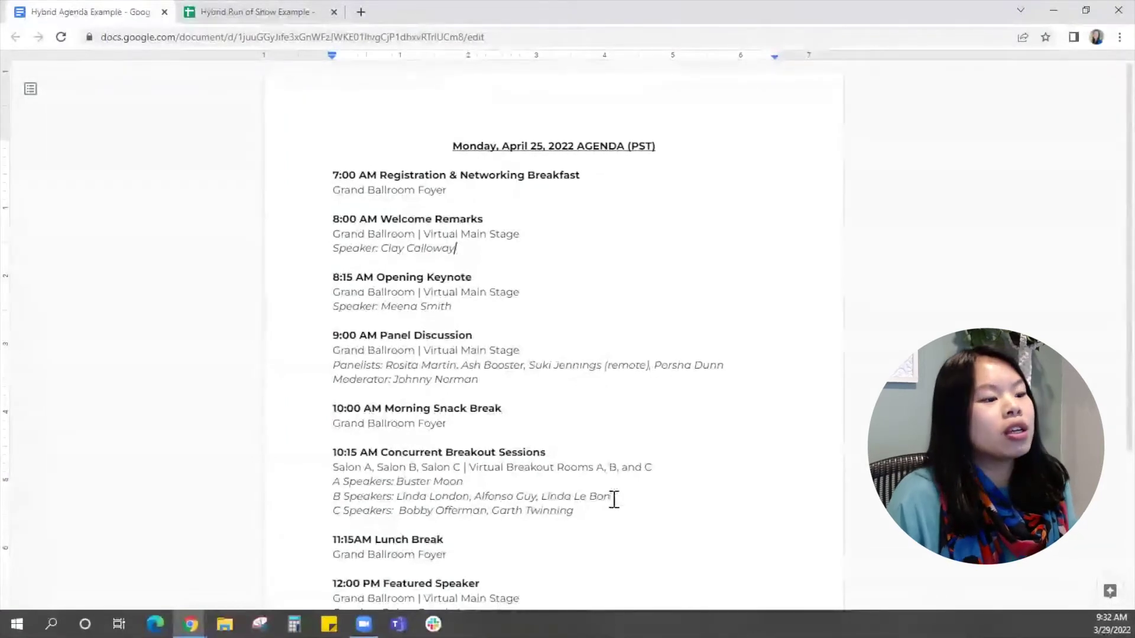
pyautogui.scroll(-1, 614, 499)
pyautogui.scroll(-2, 624, 493)
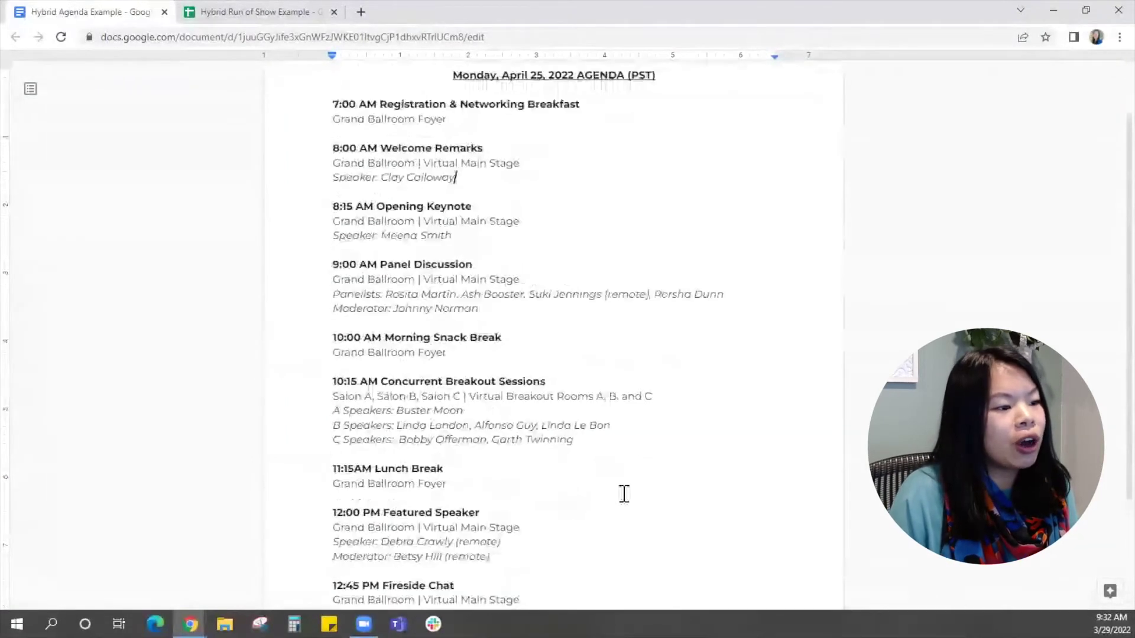
pyautogui.scroll(3, 624, 493)
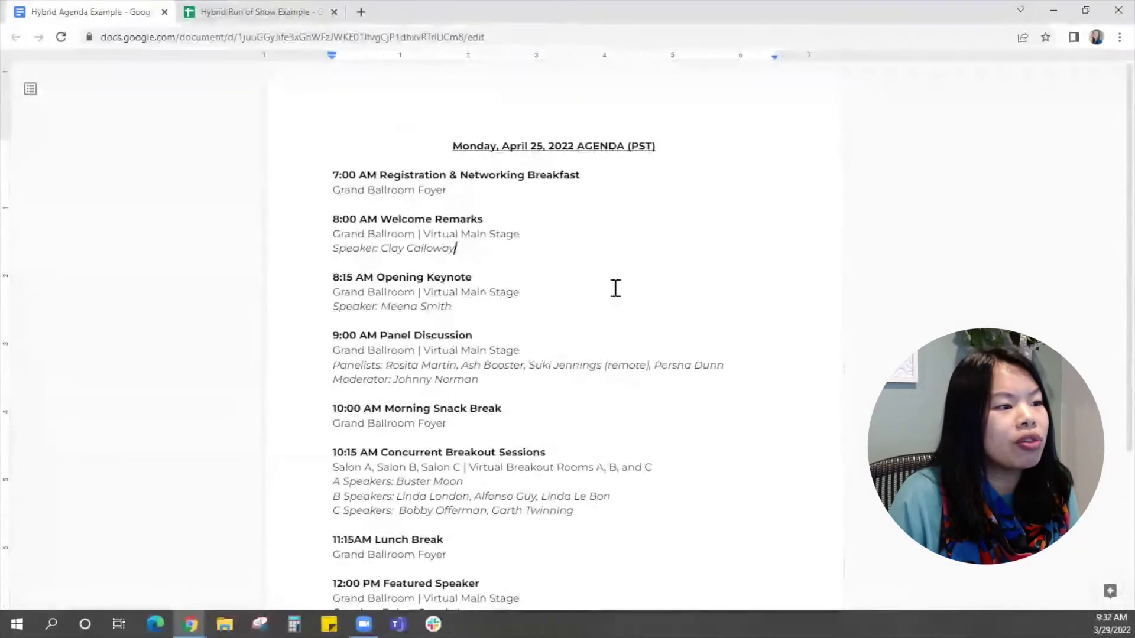
pyautogui.scroll(-3, 607, 335)
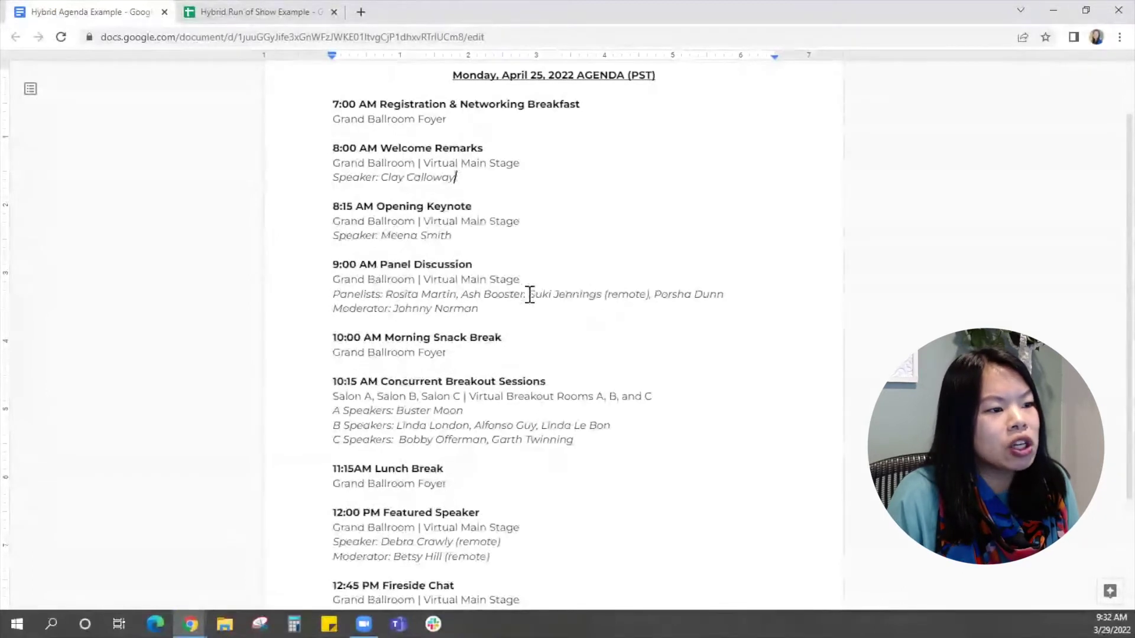
# - Highlight the remote panelist's name and the moderator's remote note in the Featured Speaker block
pyautogui.moveTo(533, 294); pyautogui.dragTo(598, 294)
pyautogui.click(621, 294)
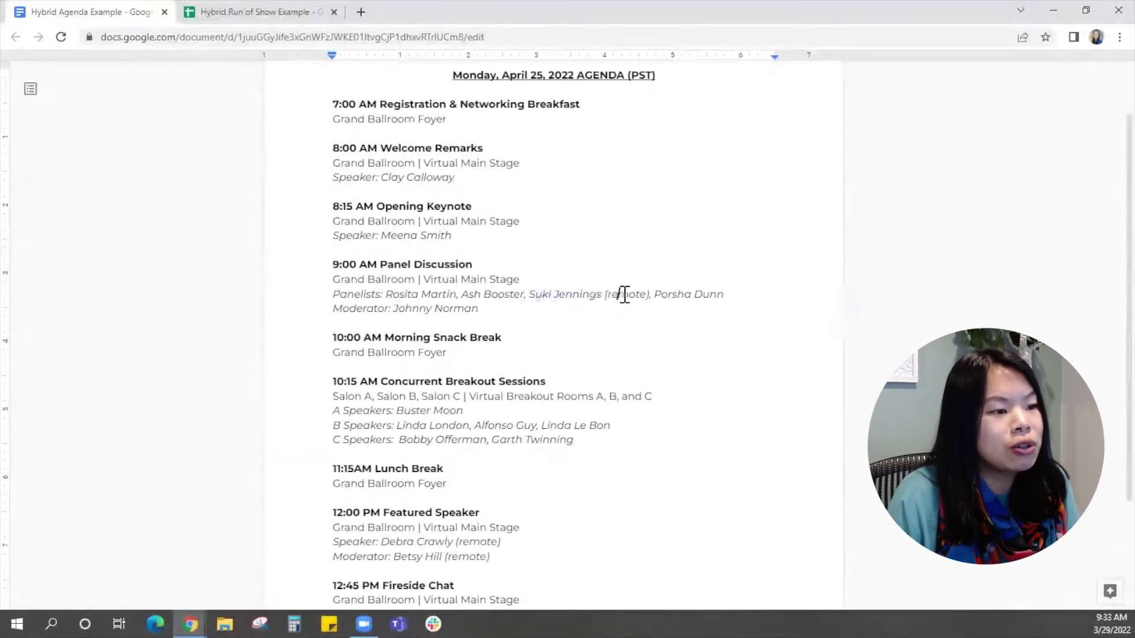
pyautogui.scroll(-2, 613, 450)
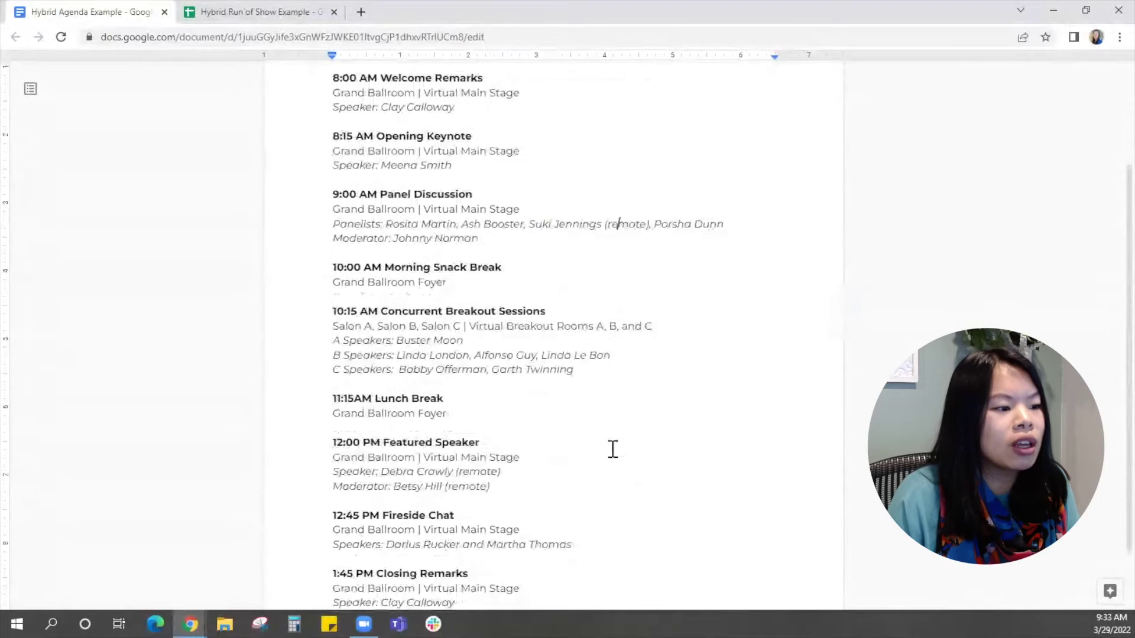
pyautogui.click(397, 470)
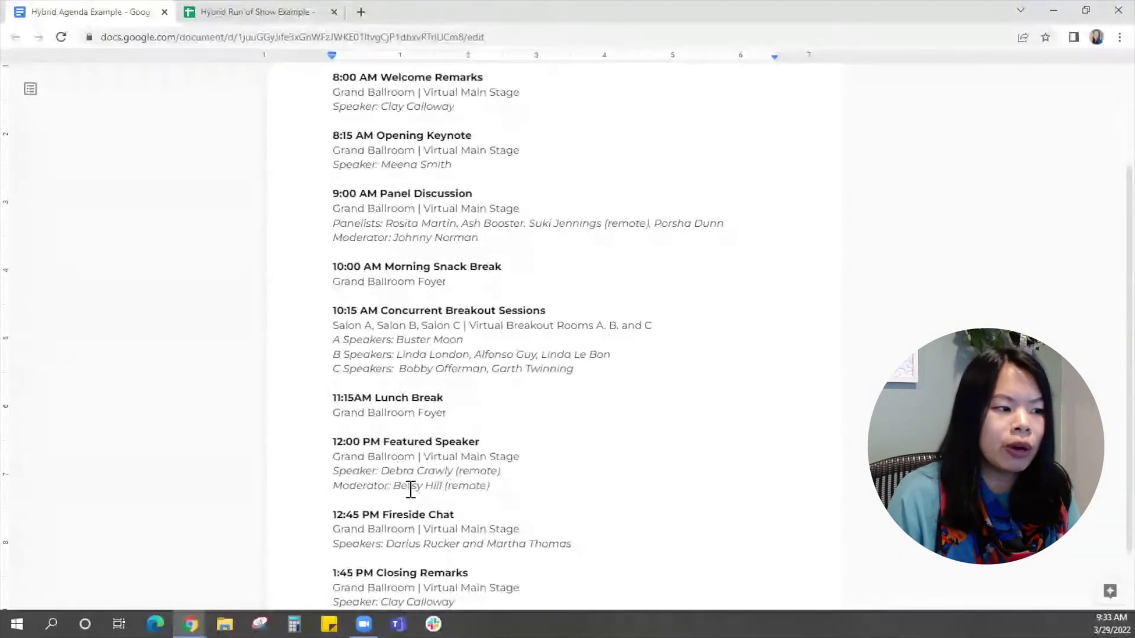
pyautogui.moveTo(507, 497); pyautogui.dragTo(451, 486)
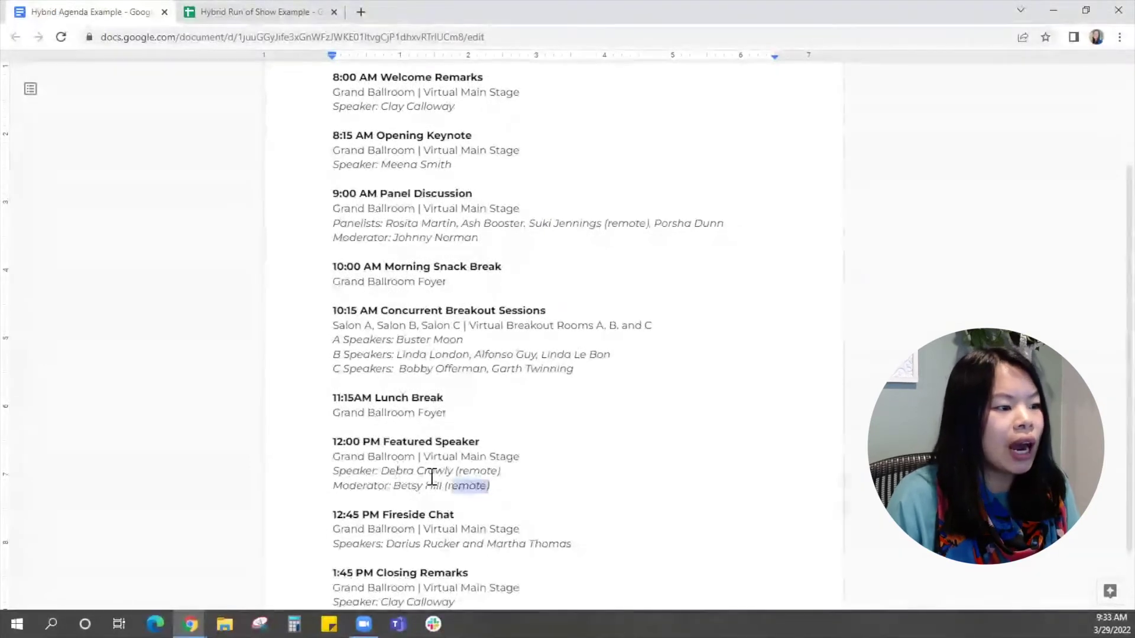
pyautogui.keyDown('shift'); pyautogui.click(332, 454); pyautogui.keyUp('shift')
pyautogui.hotkey('shift', 'Up')
pyautogui.click(436, 471)
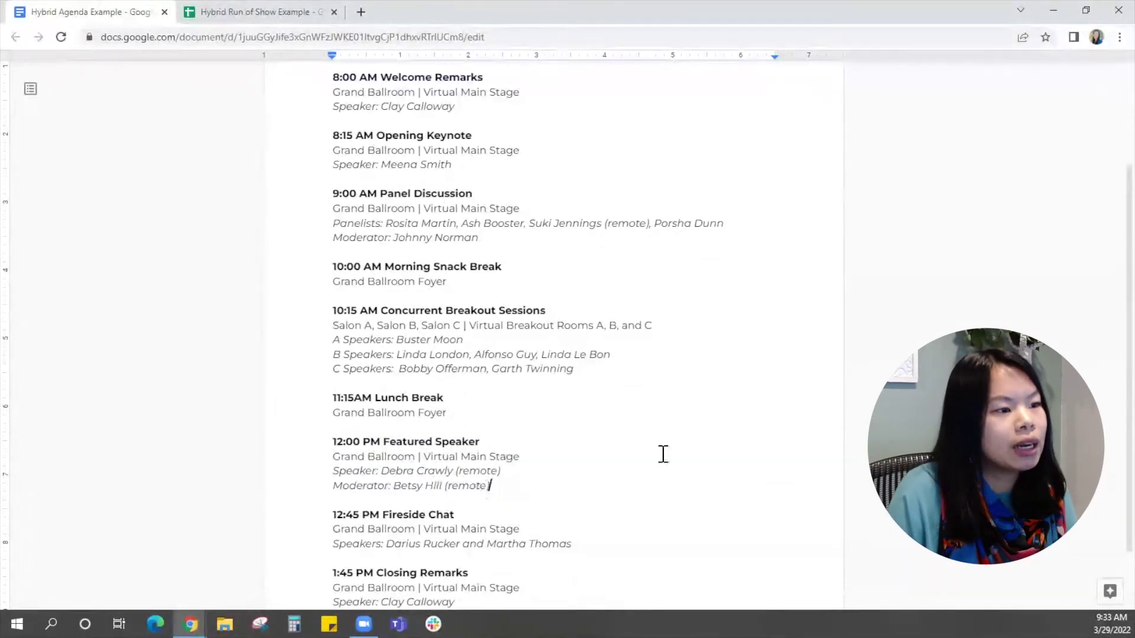
pyautogui.scroll(1, 663, 453)
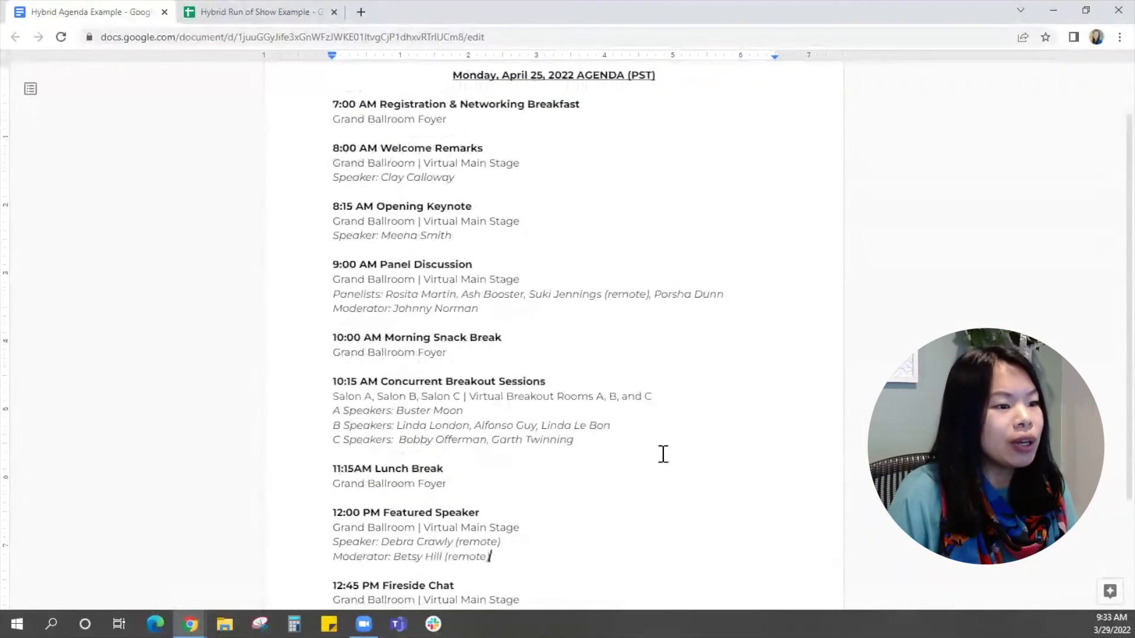
pyautogui.scroll(1, 663, 454)
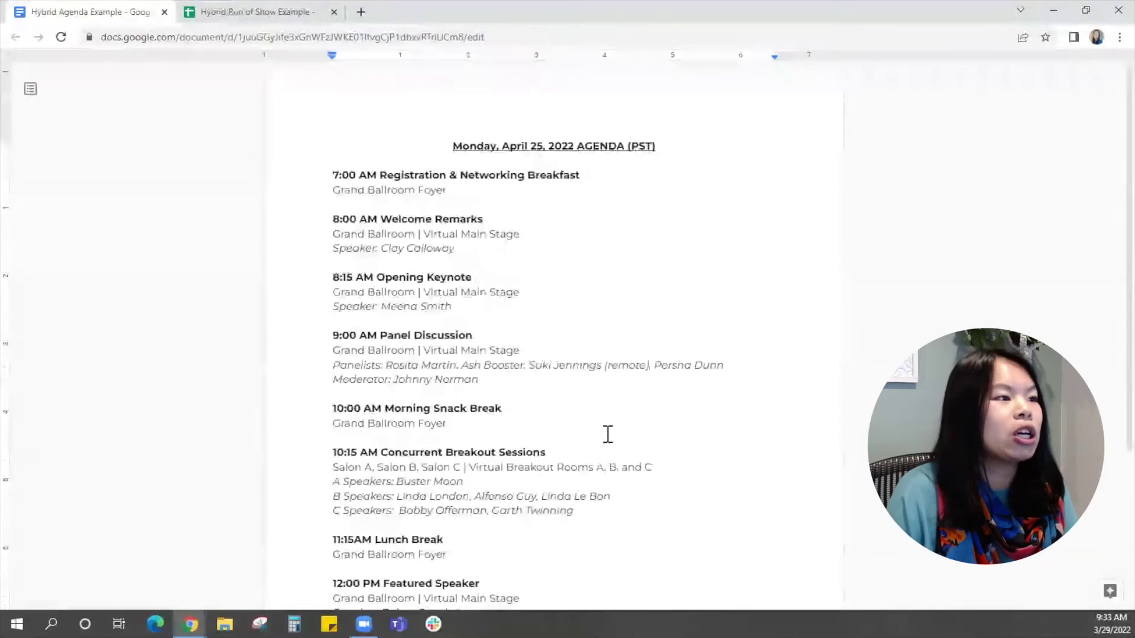
# - Review the ROS Template headings: Start Times, Webcast Producer Notes, Duration, Topic, Presenter(s), Content
pyautogui.click(248, 16)
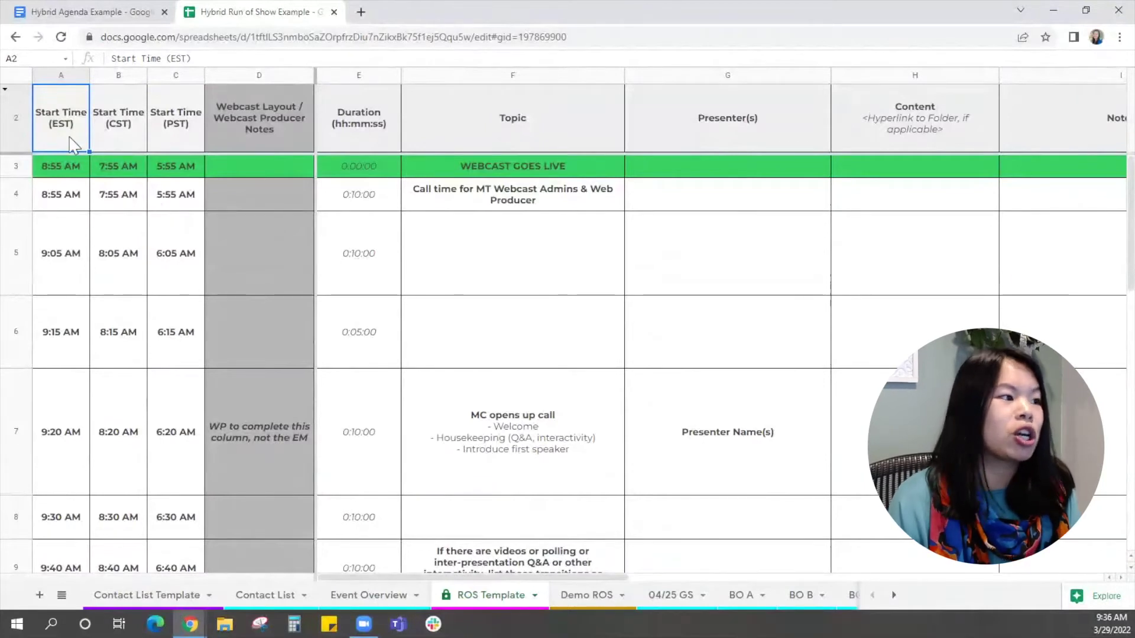
pyautogui.click(109, 141)
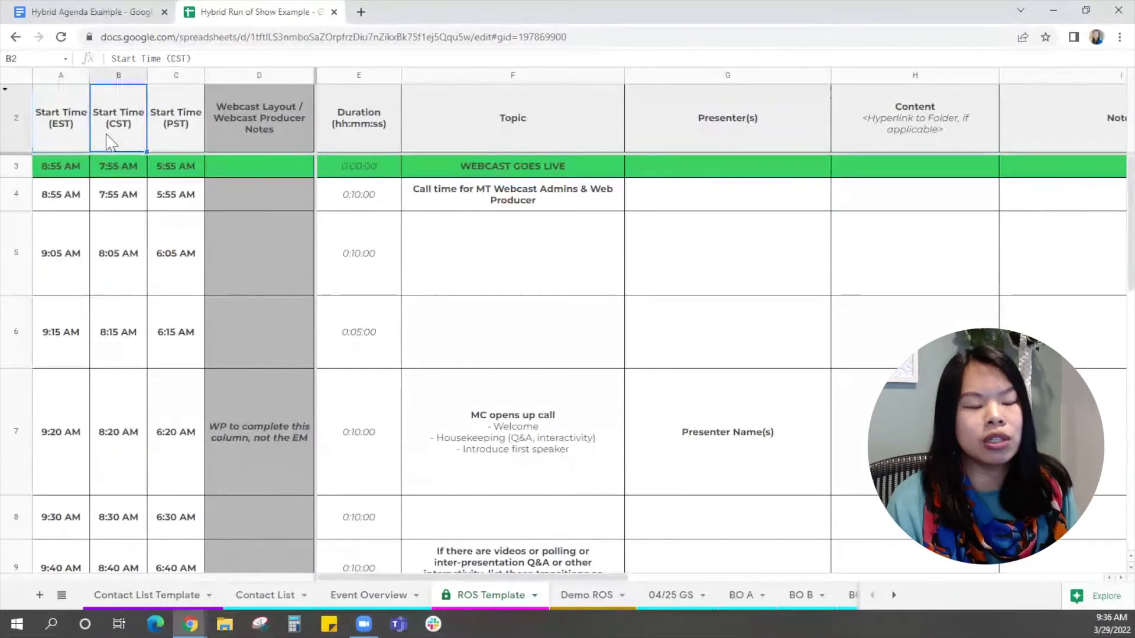
pyautogui.click(184, 142)
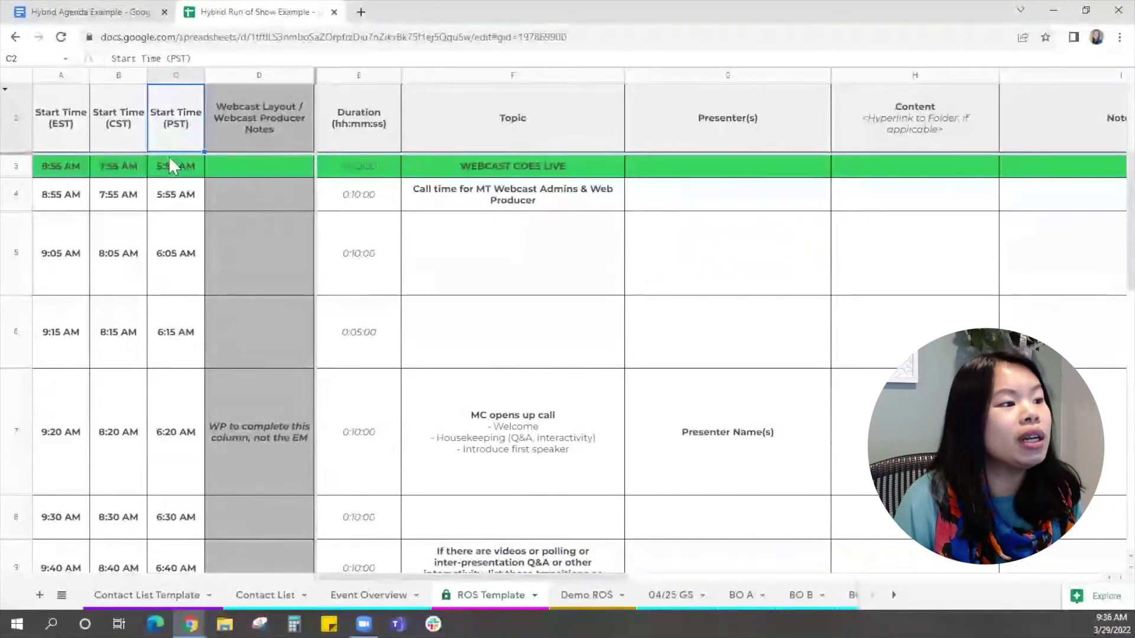
pyautogui.click(250, 130)
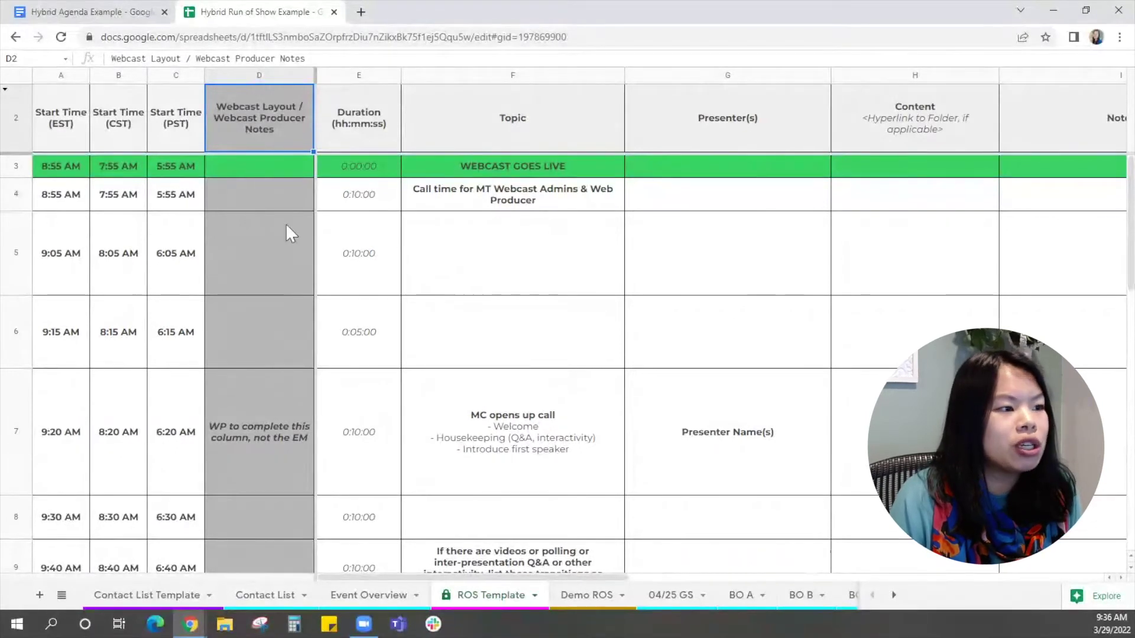
pyautogui.click(353, 132)
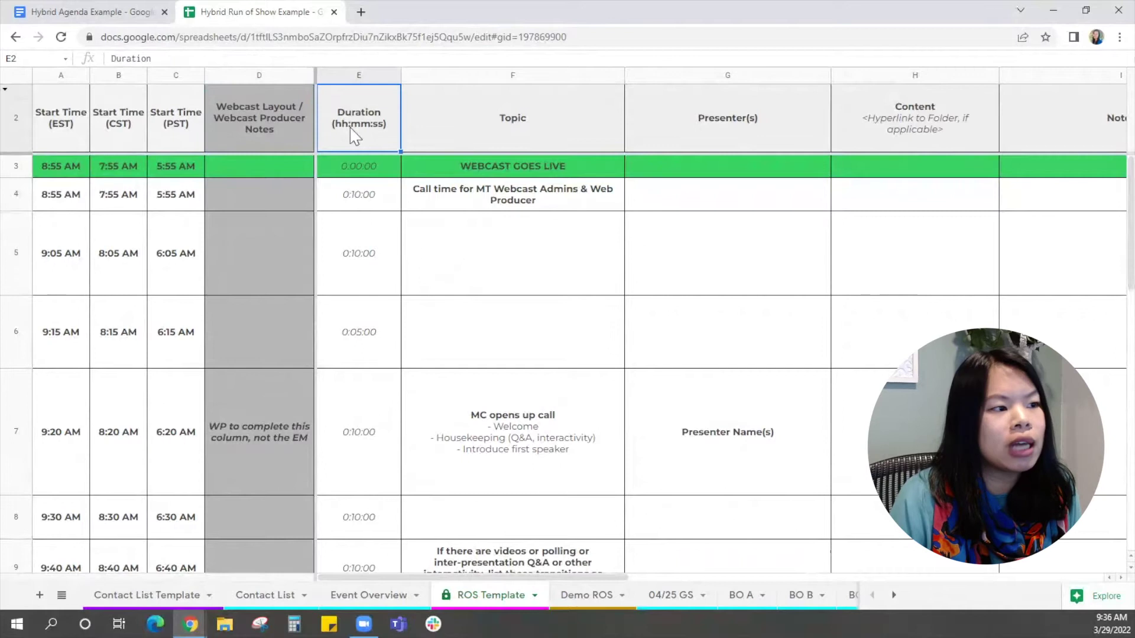
pyautogui.click(359, 201)
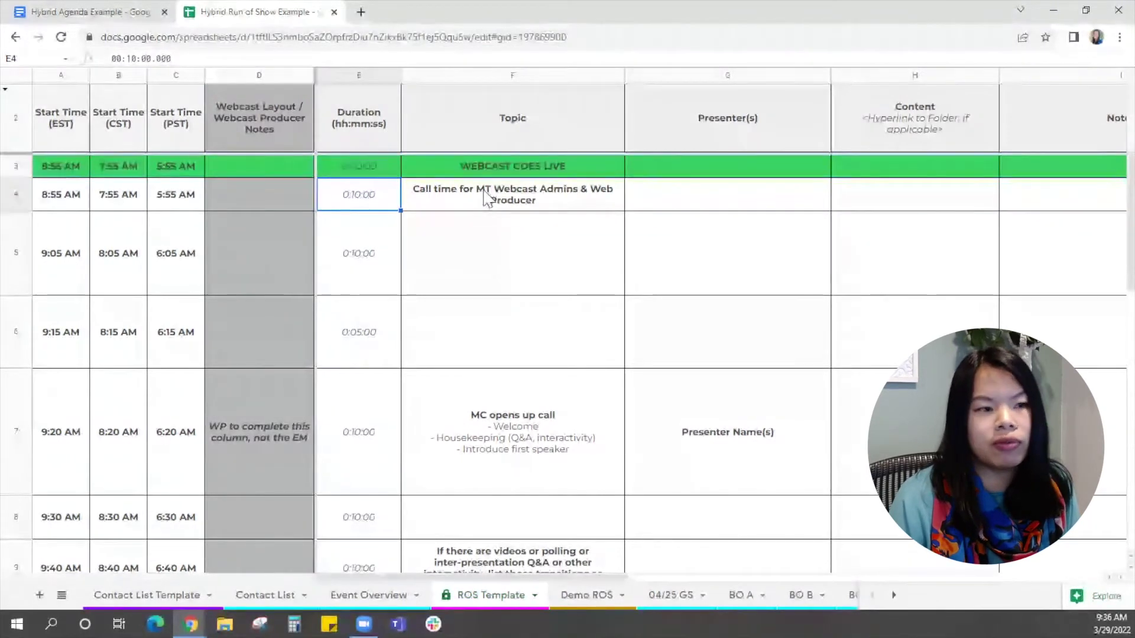
pyautogui.click(591, 142)
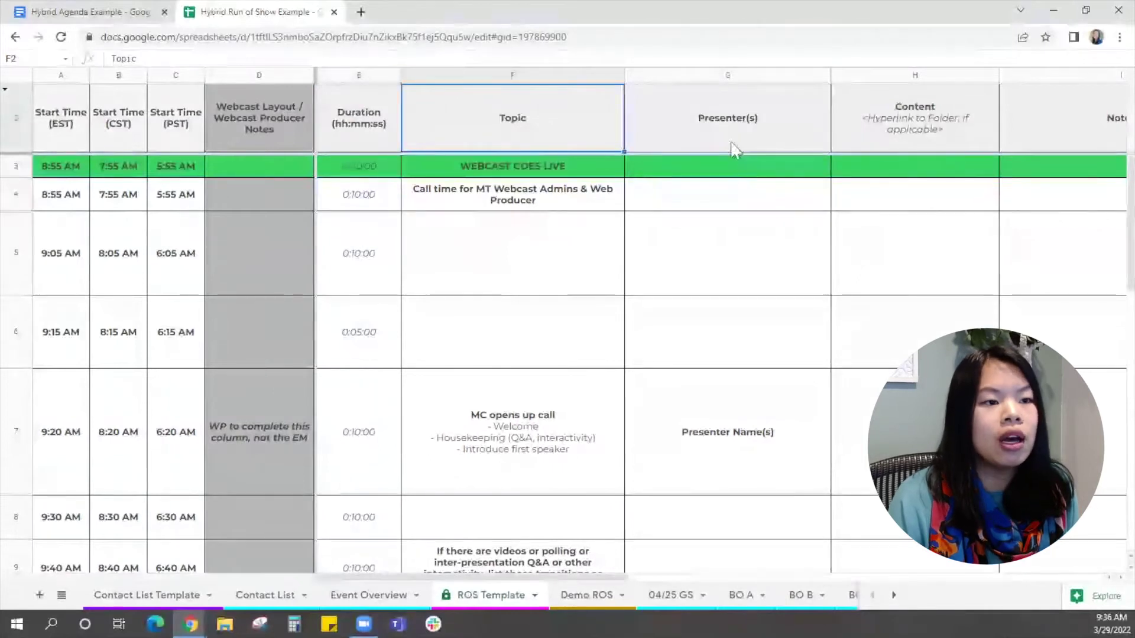
pyautogui.click(731, 148)
pyautogui.click(898, 143)
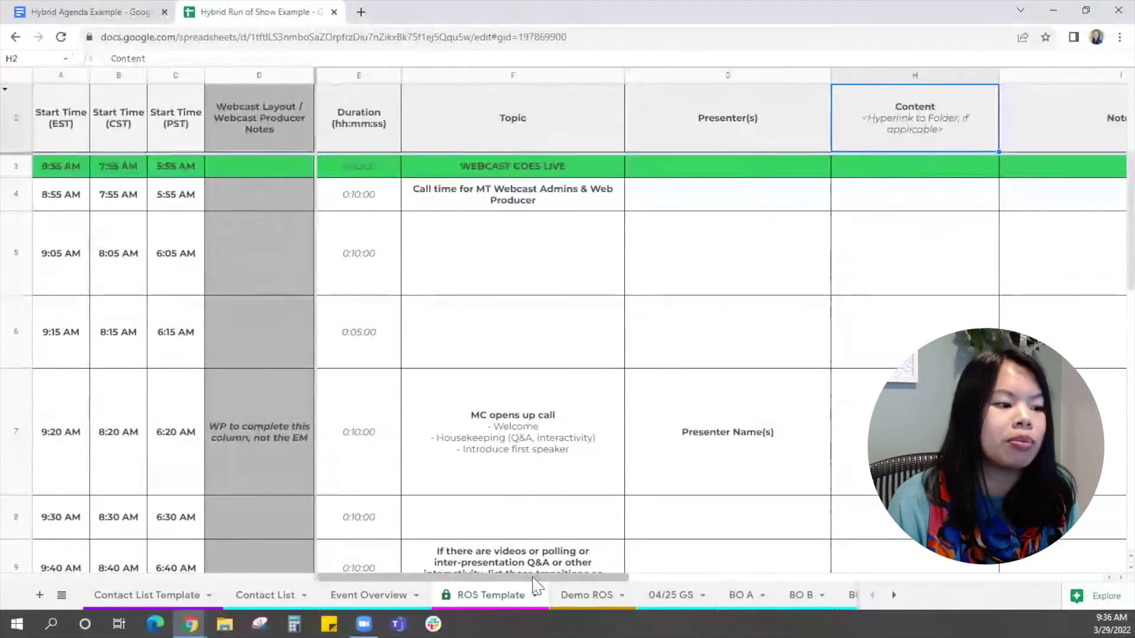
pyautogui.moveTo(535, 579); pyautogui.dragTo(655, 585)
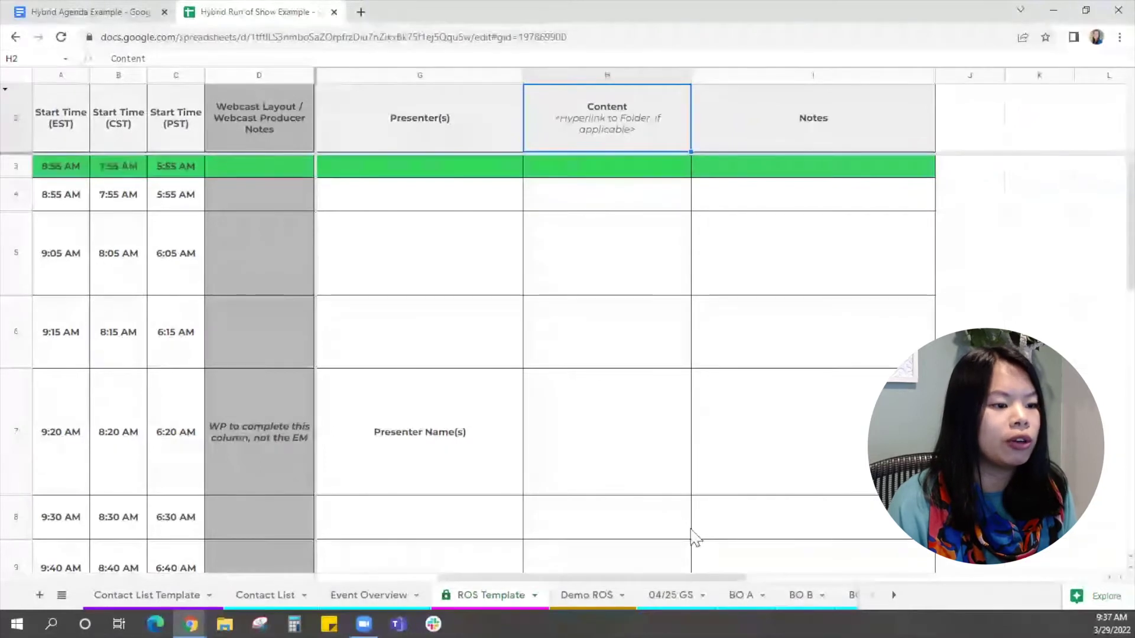
pyautogui.hscroll(-5, 694, 538)
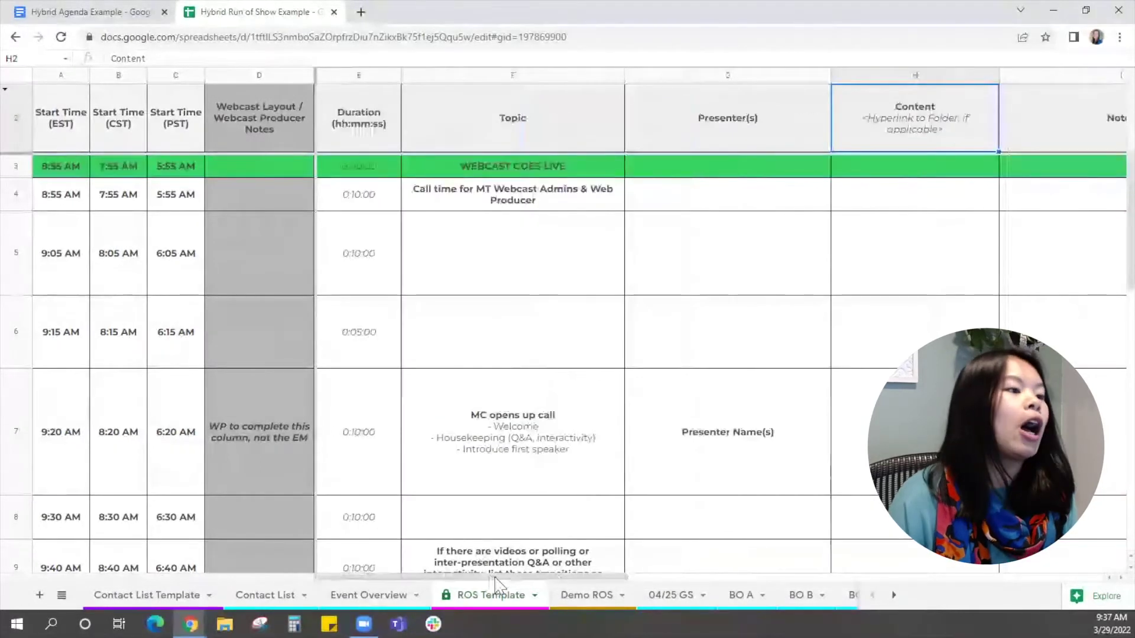
pyautogui.scroll(-5, 494, 372)
pyautogui.scroll(5, 494, 373)
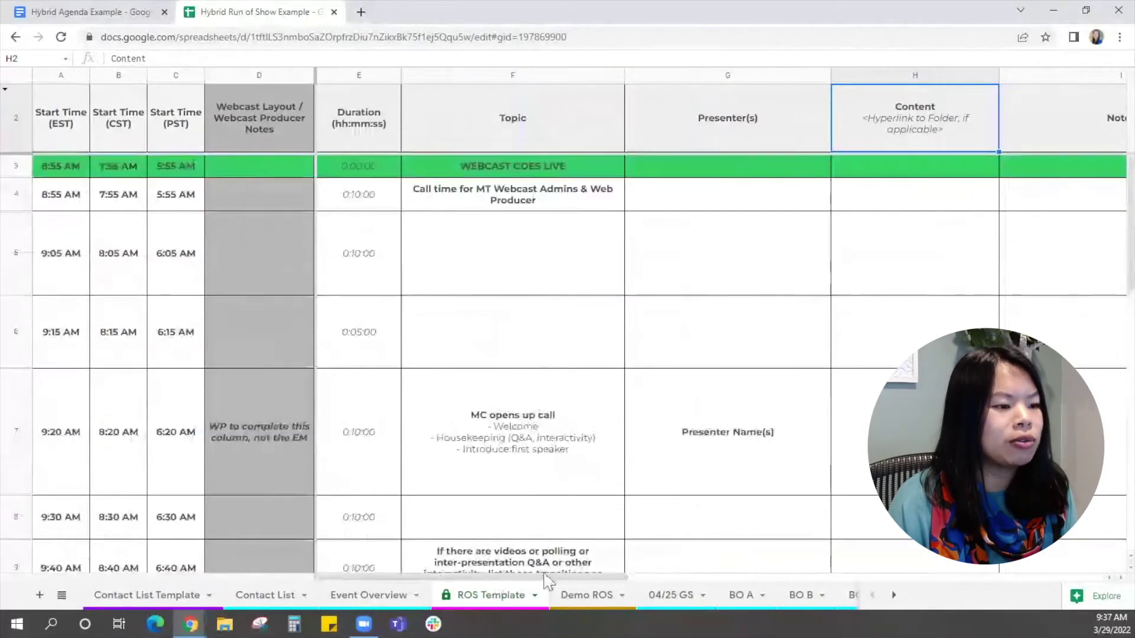
pyautogui.moveTo(540, 576); pyautogui.dragTo(506, 585)
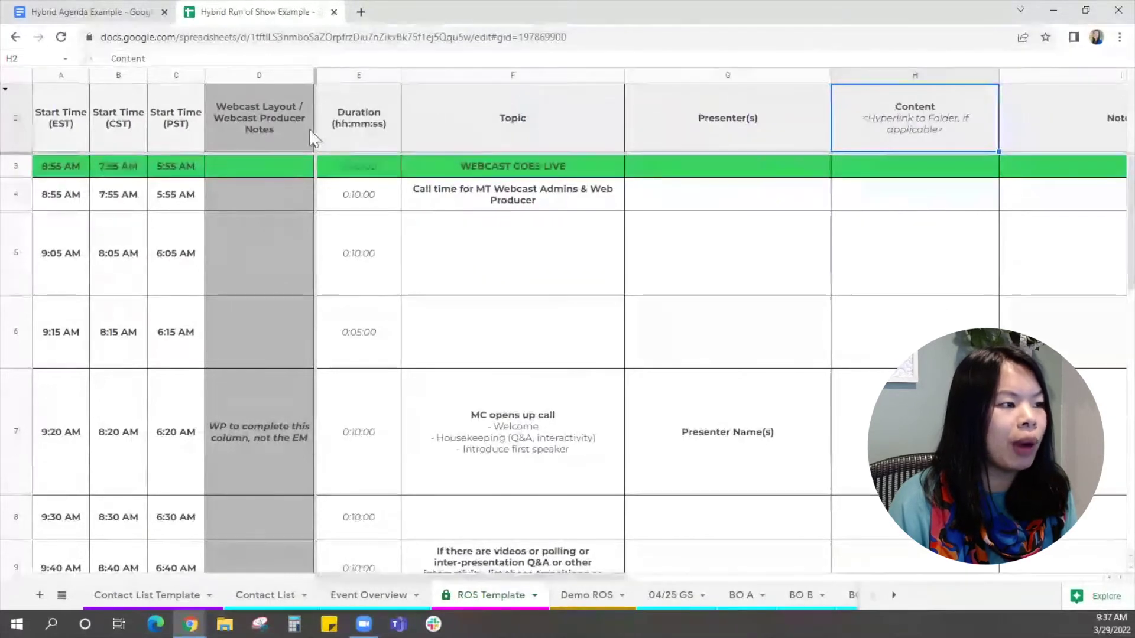
pyautogui.scroll(-5, 492, 516)
pyautogui.scroll(5, 494, 510)
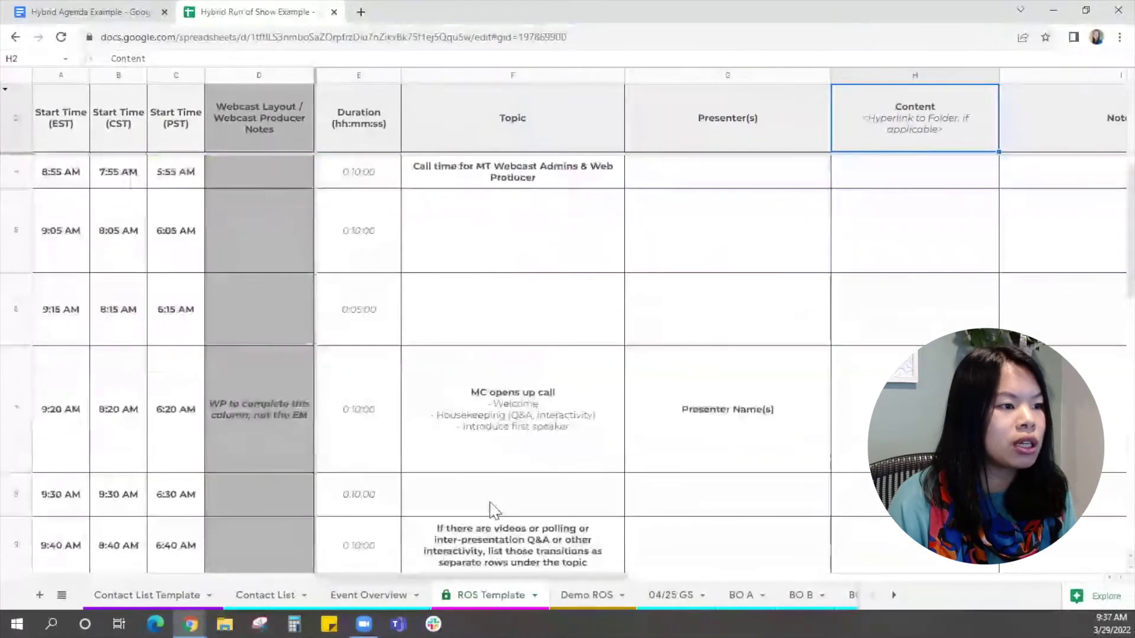
pyautogui.scroll(1, 494, 510)
pyautogui.click(119, 317)
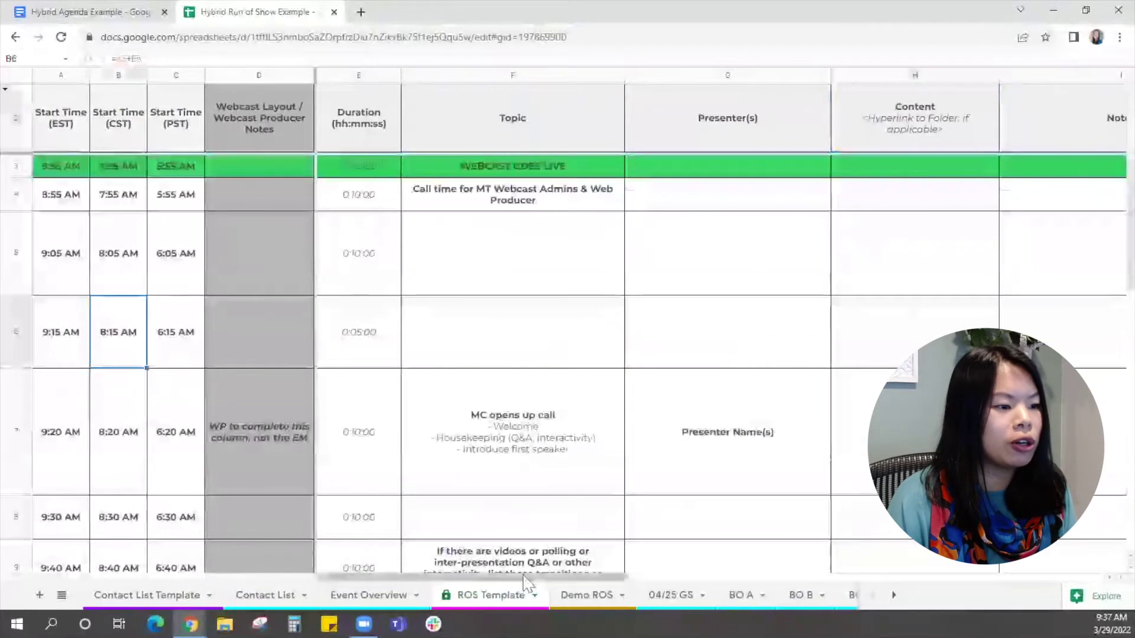
pyautogui.moveTo(585, 578); pyautogui.dragTo(650, 579)
pyautogui.hscroll(-2, 561, 582)
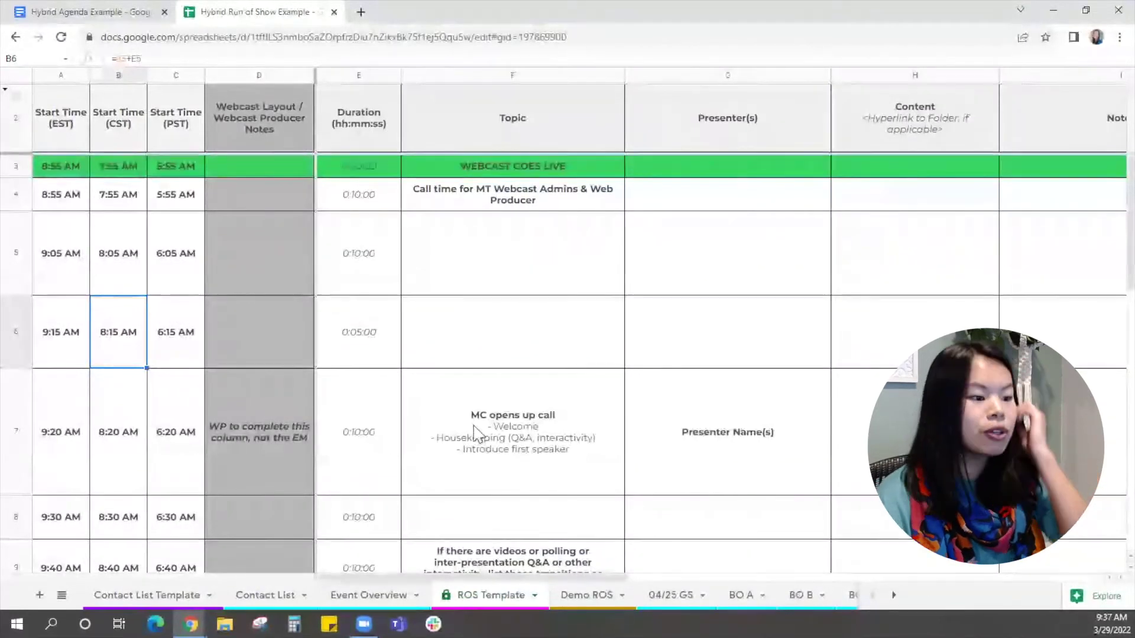
pyautogui.click(80, 147)
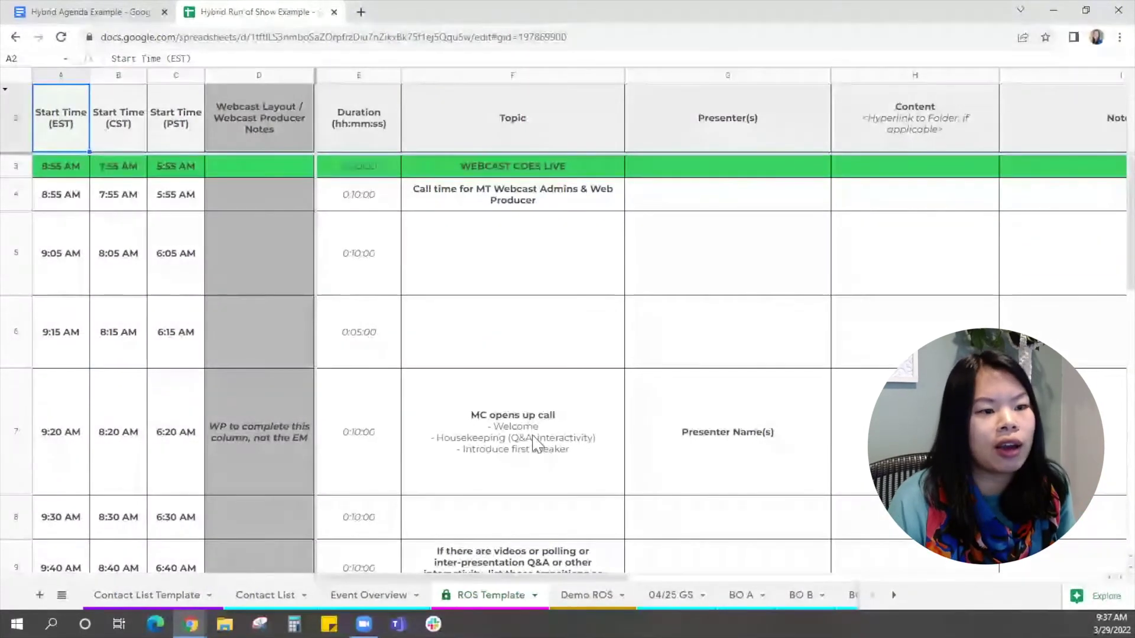
pyautogui.click(585, 595)
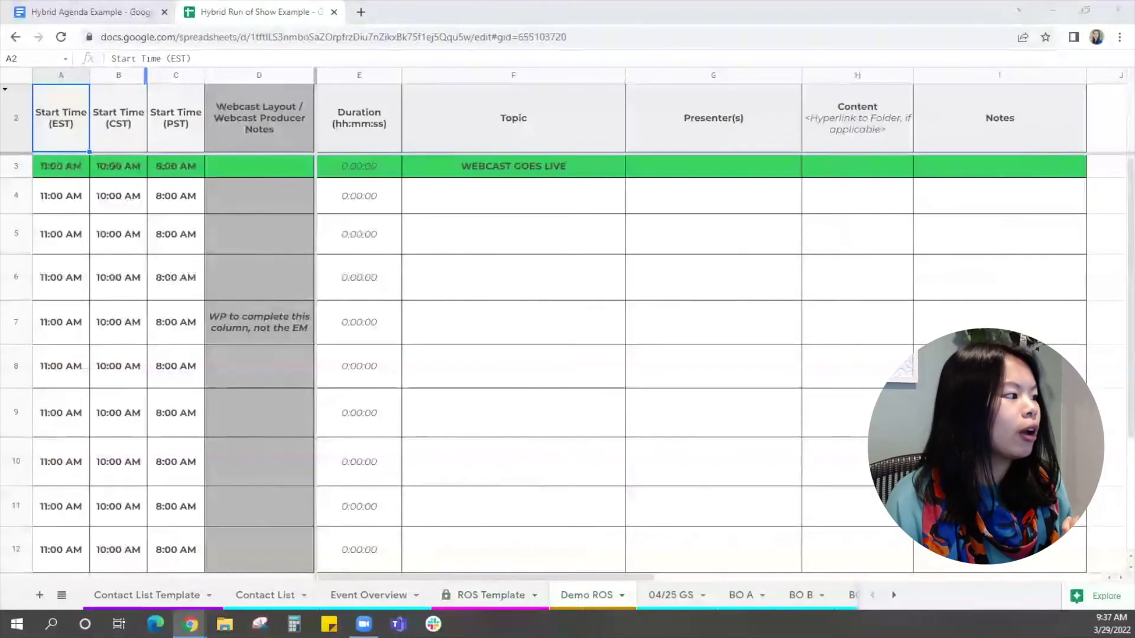
# - Compare the Demo ROS sheet against the agenda document, flipping between them twice
pyautogui.click(90, 16)
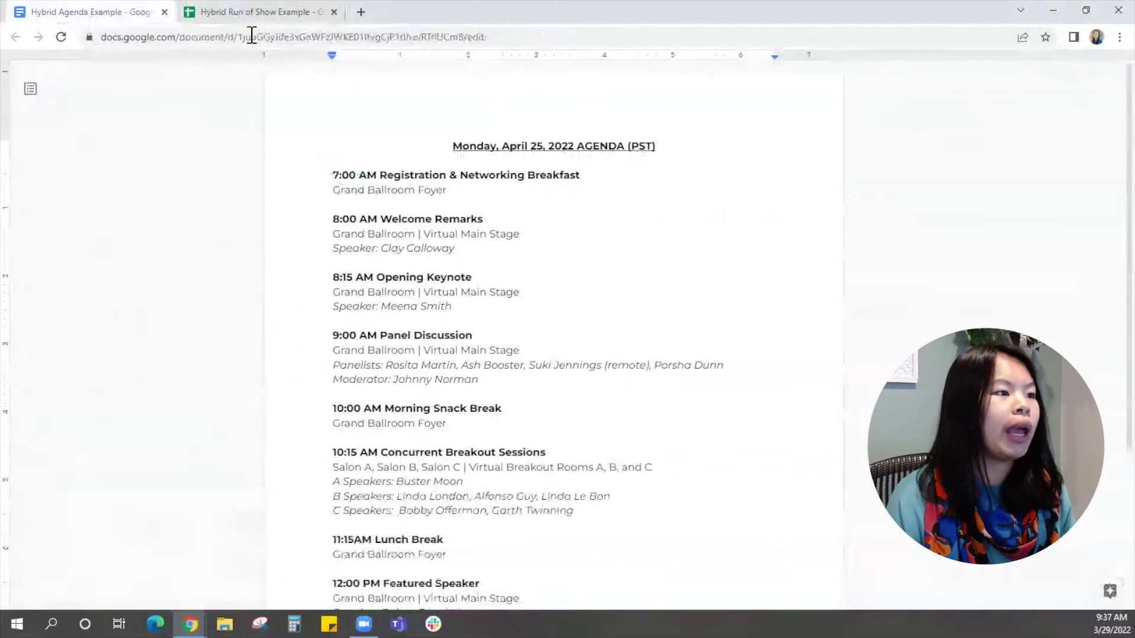
pyautogui.click(251, 13)
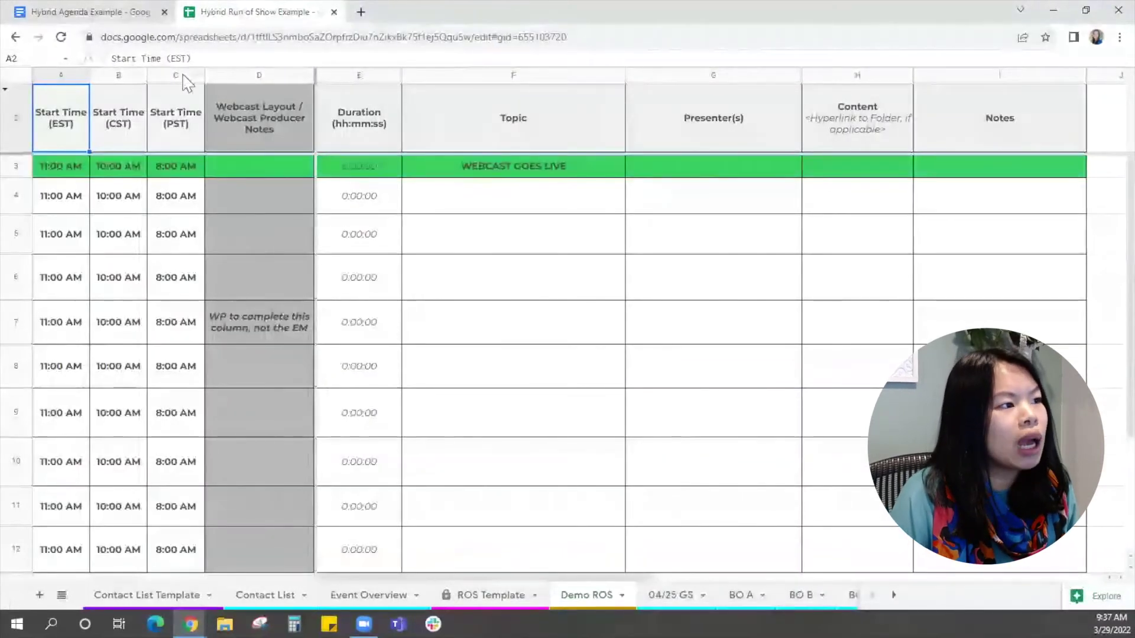
pyautogui.click(111, 18)
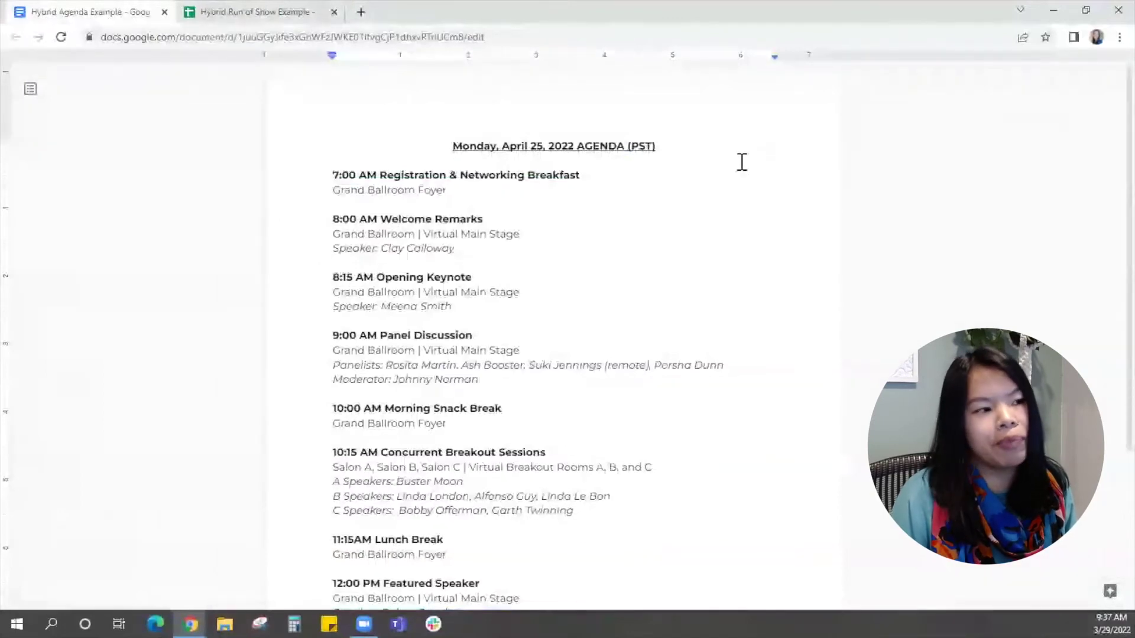
pyautogui.click(225, 19)
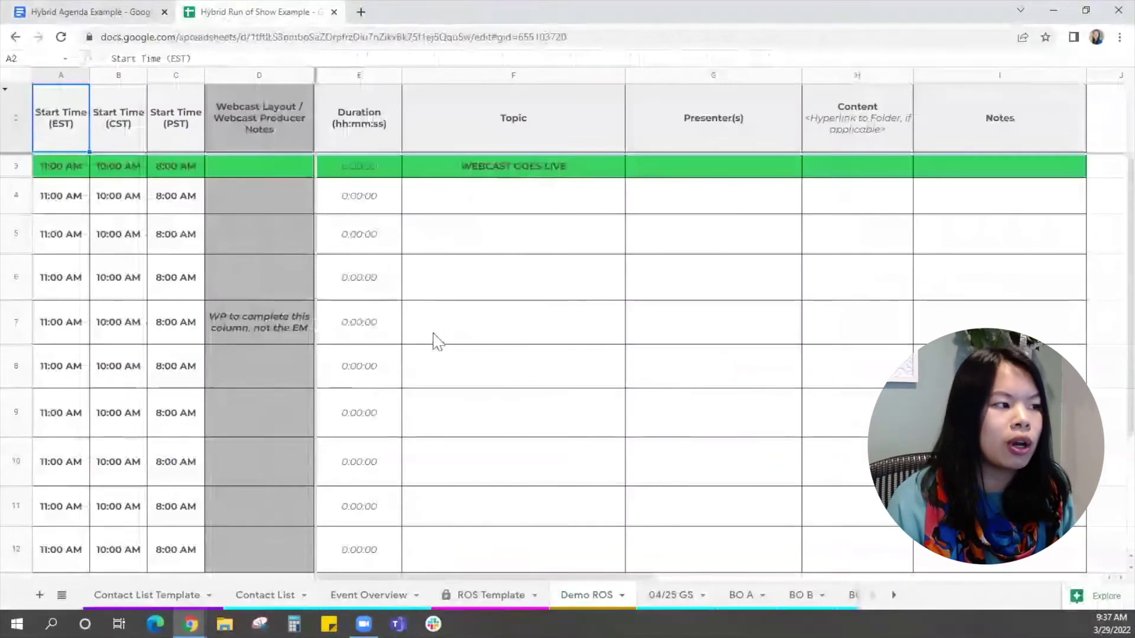
# - Hide the Start Time (EST) column A on Demo ROS
pyautogui.click(57, 80)
pyautogui.rightClick(57, 81)
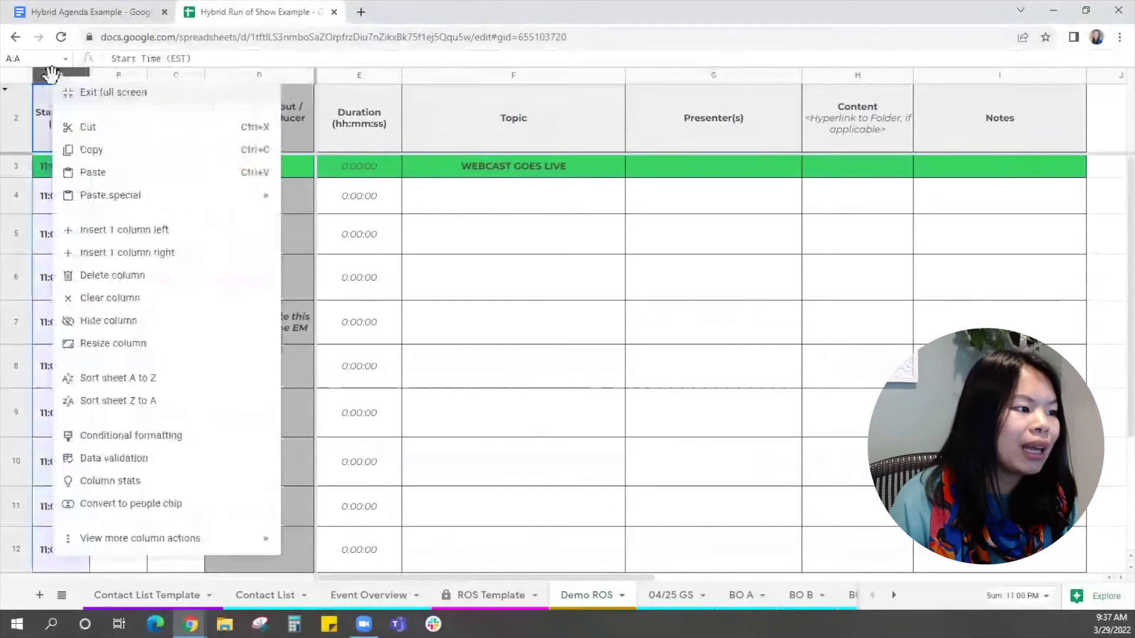
pyautogui.click(109, 320)
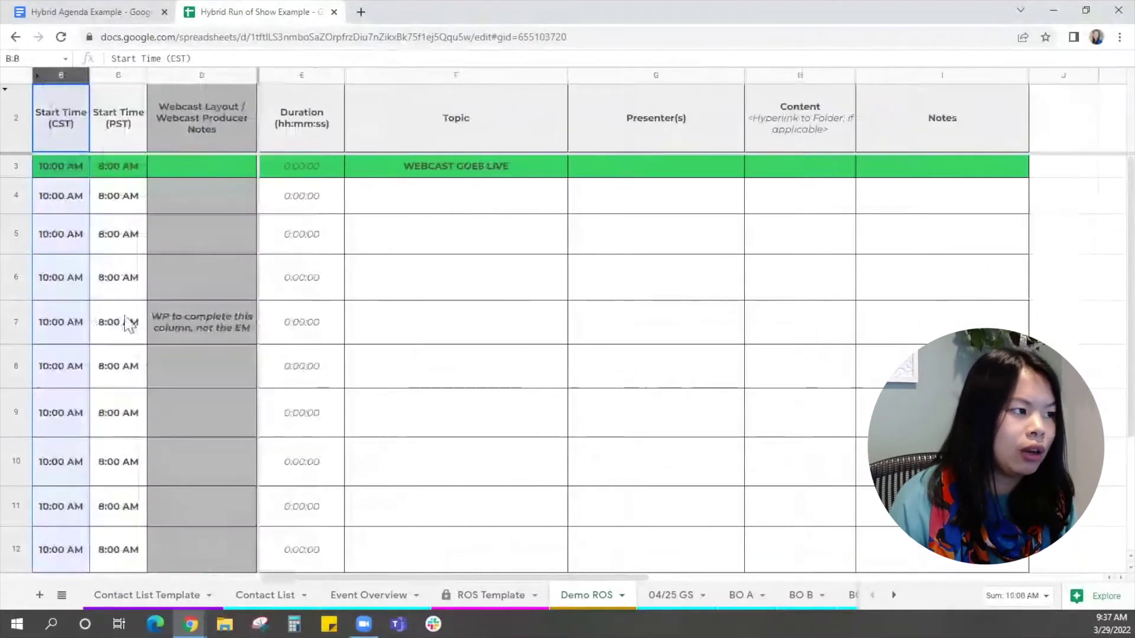
# - Inspect the 10:00 AM CST start time in row 3 and its PST formula
pyautogui.click(70, 136)
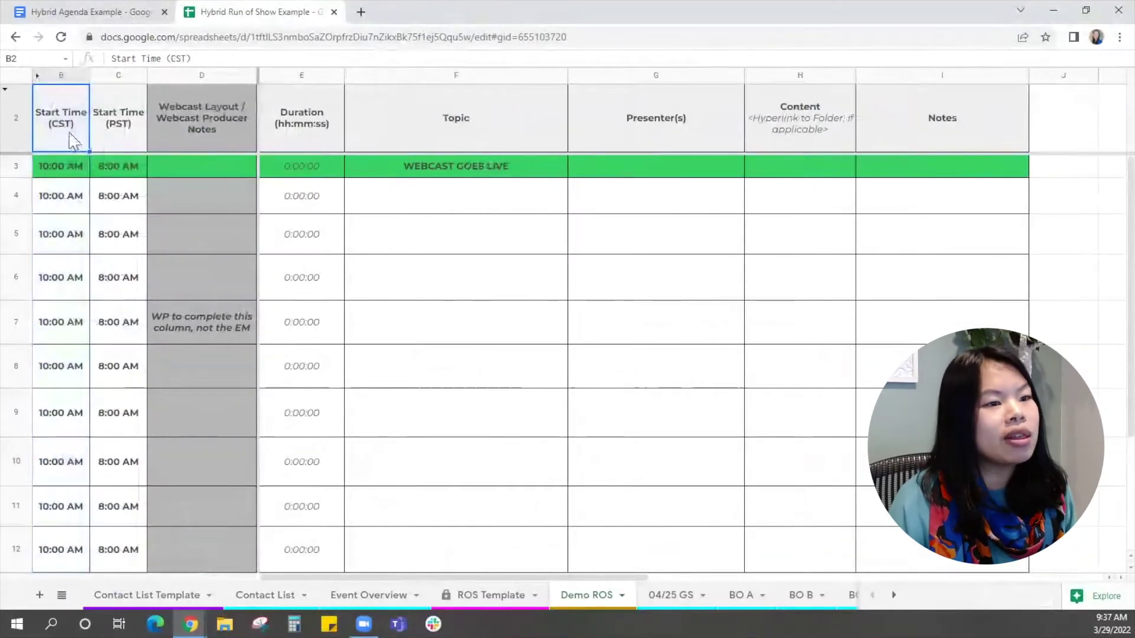
pyautogui.scroll(-3, 839, 387)
pyautogui.scroll(3, 835, 393)
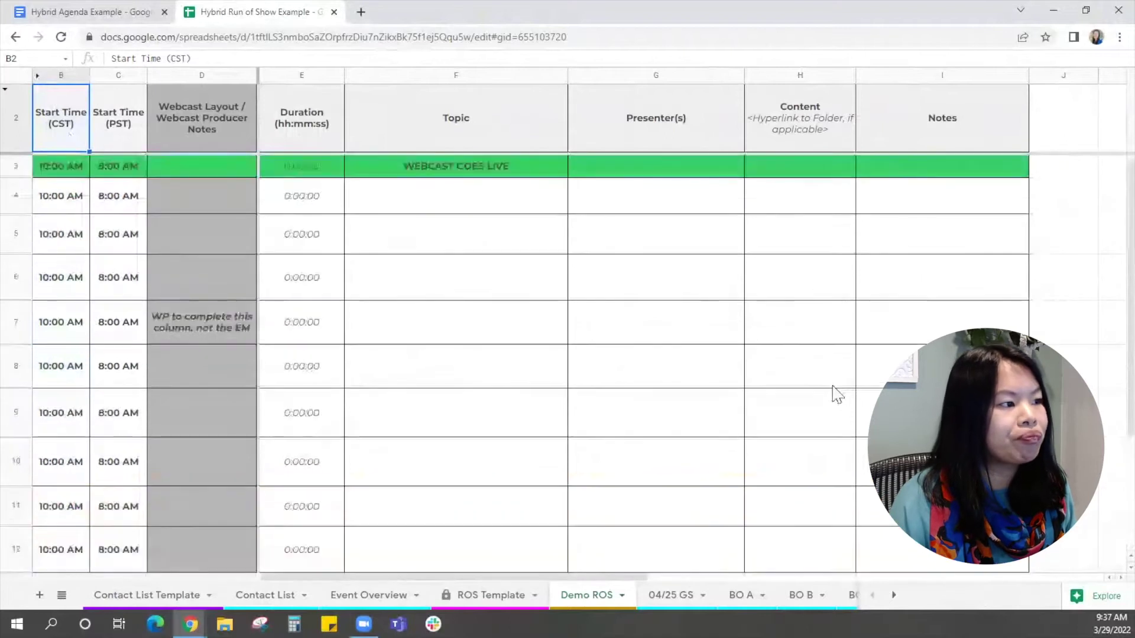
pyautogui.click(76, 171)
pyautogui.press('Right')
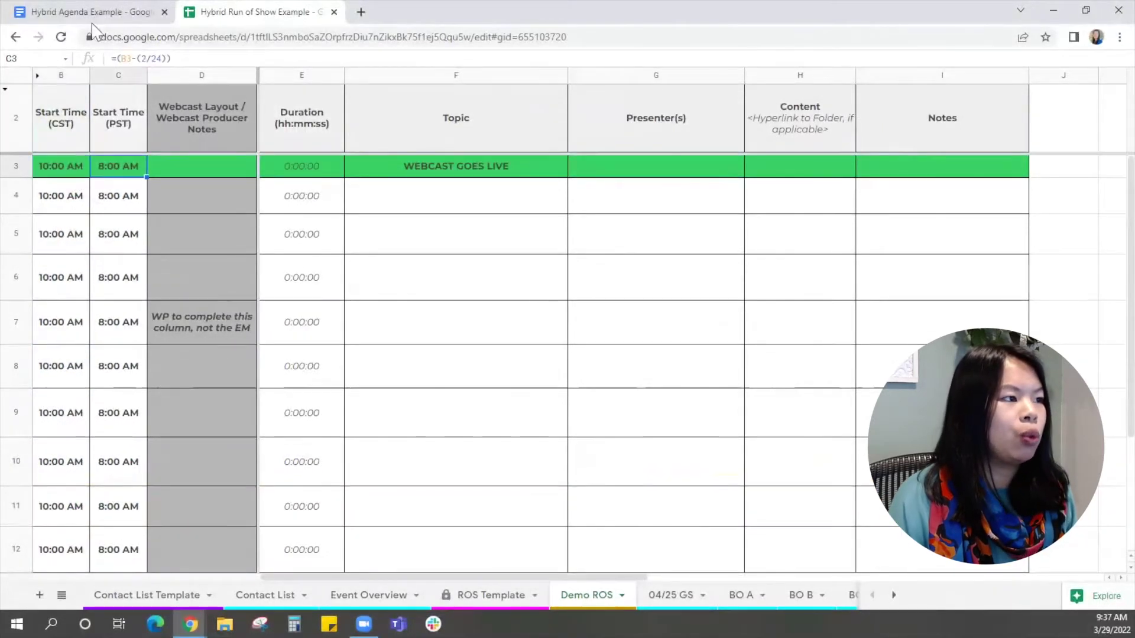
# - Check the agenda document again, ending on its 8:00 AM Welcome Remarks session
pyautogui.click(93, 13)
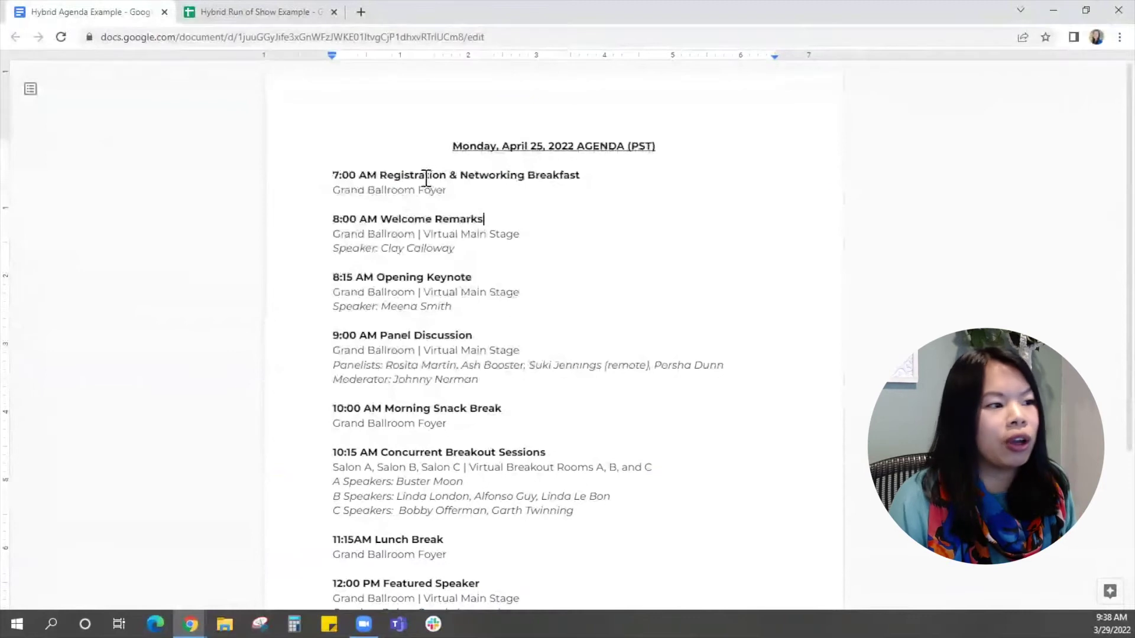
pyautogui.click(282, 21)
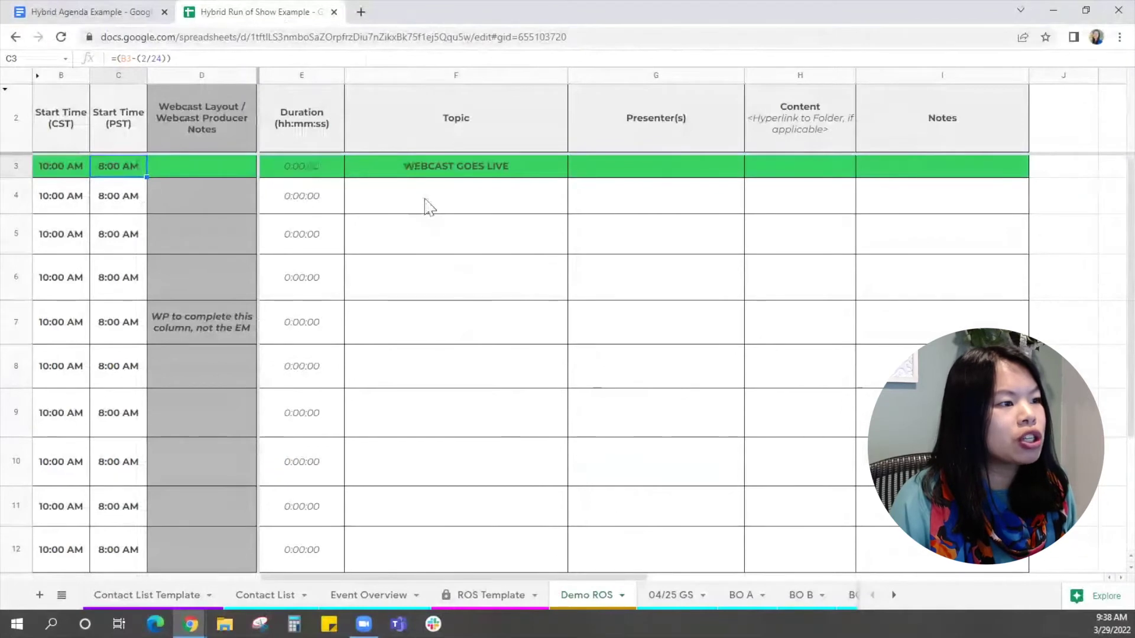
pyautogui.click(101, 16)
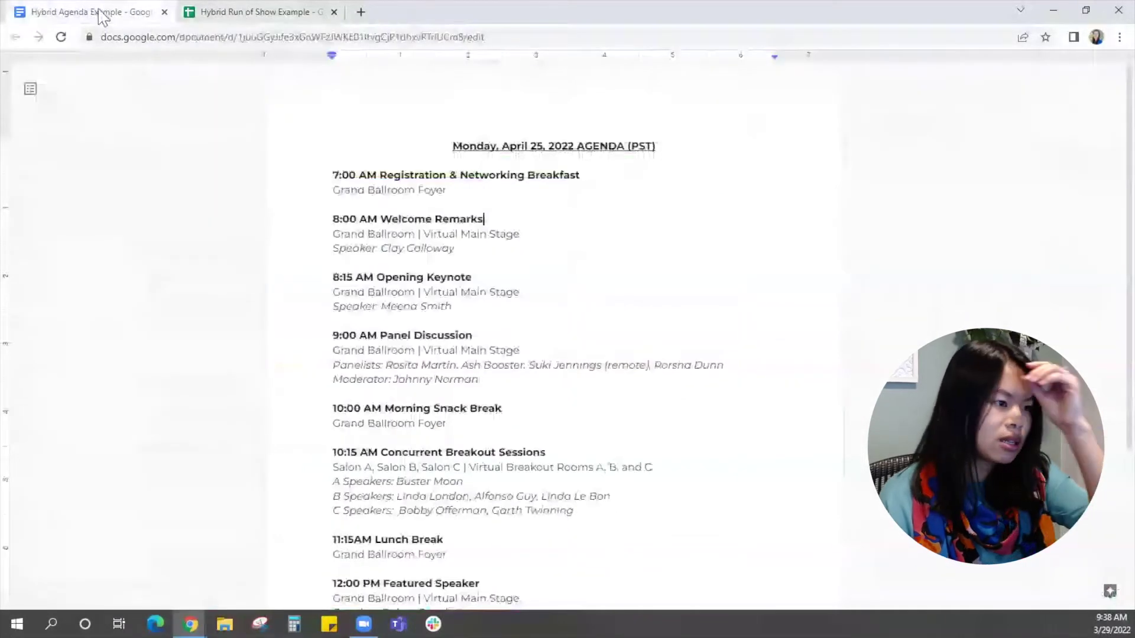
# - Enter the topics Welcome Remarks, Opening Keynote and Panel Discussion down the Topic column
pyautogui.click(268, 12)
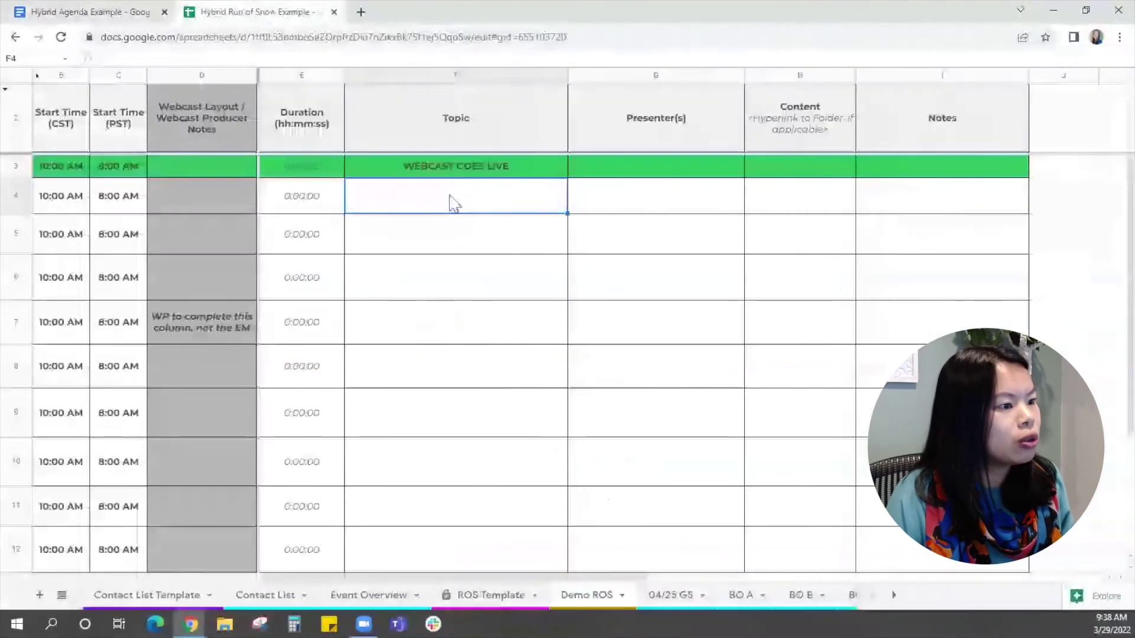
pyautogui.write('We')
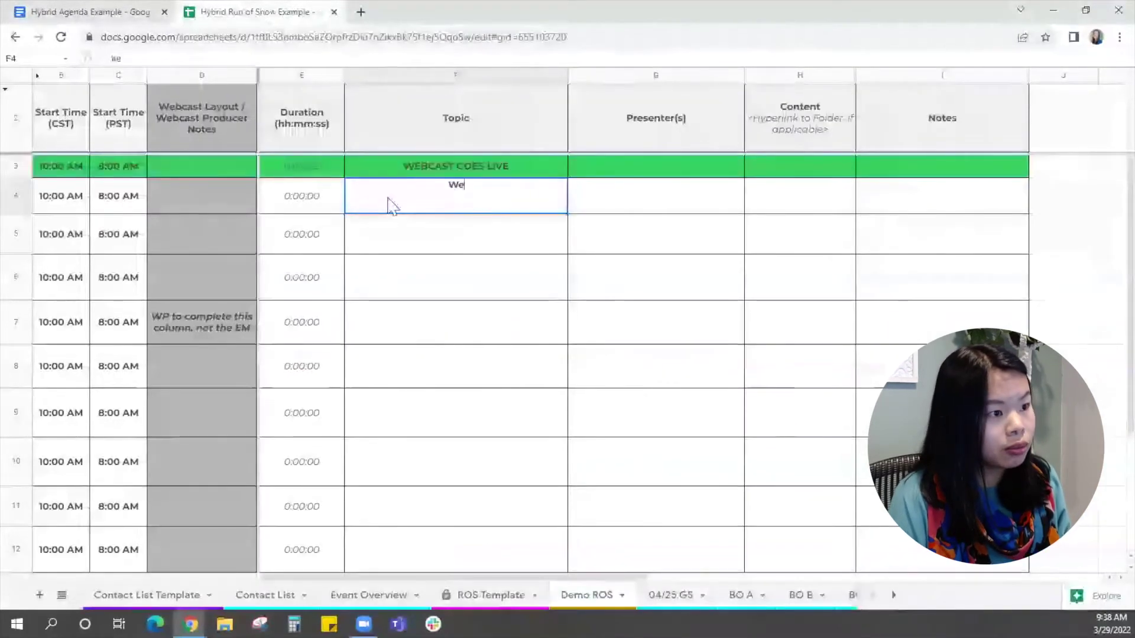
pyautogui.write('lcome Remarks')
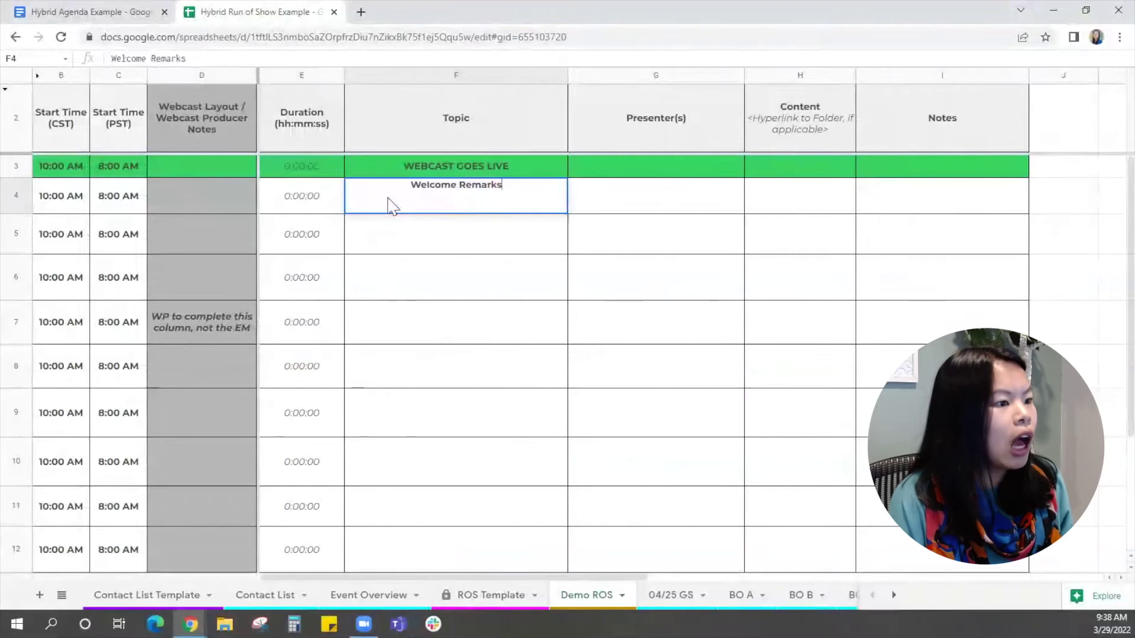
pyautogui.press('Return')
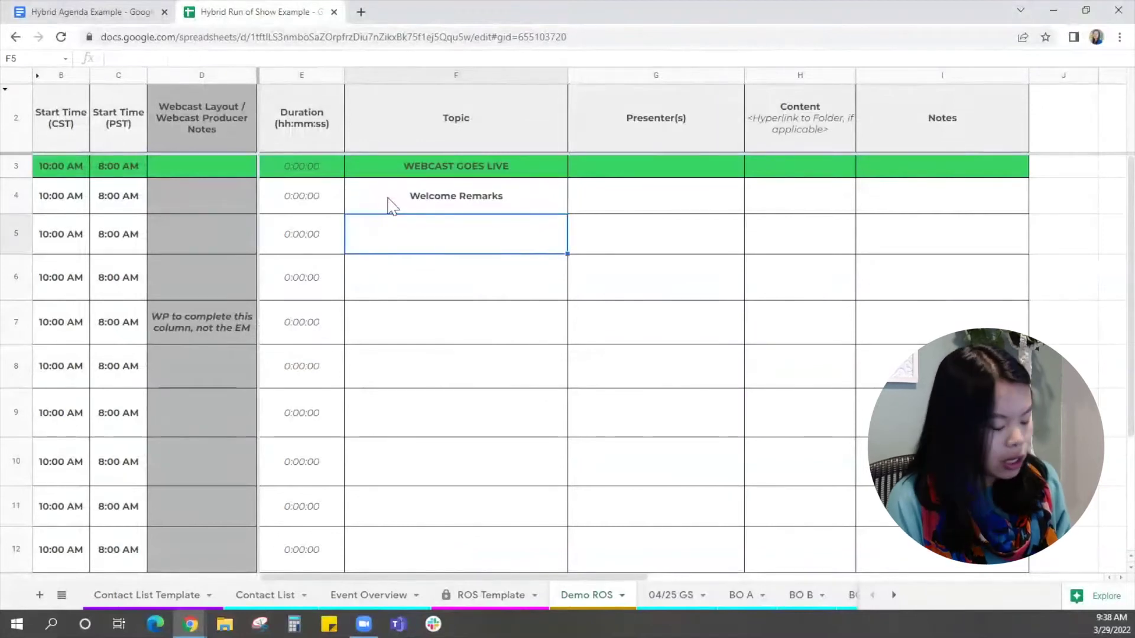
pyautogui.write('Op')
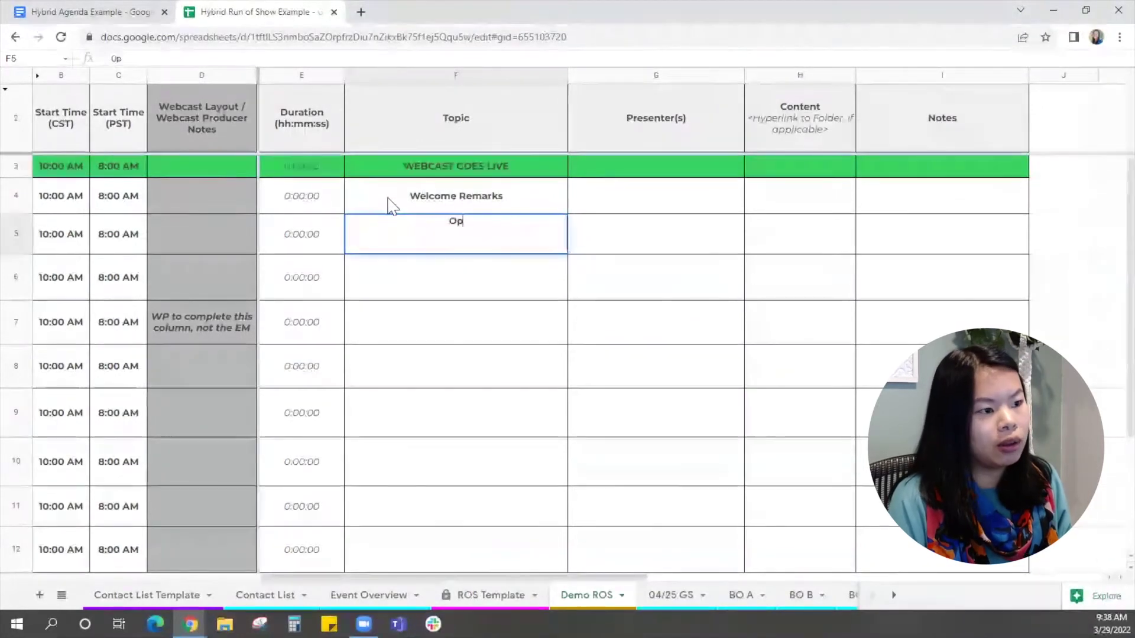
pyautogui.write('ening Keynote')
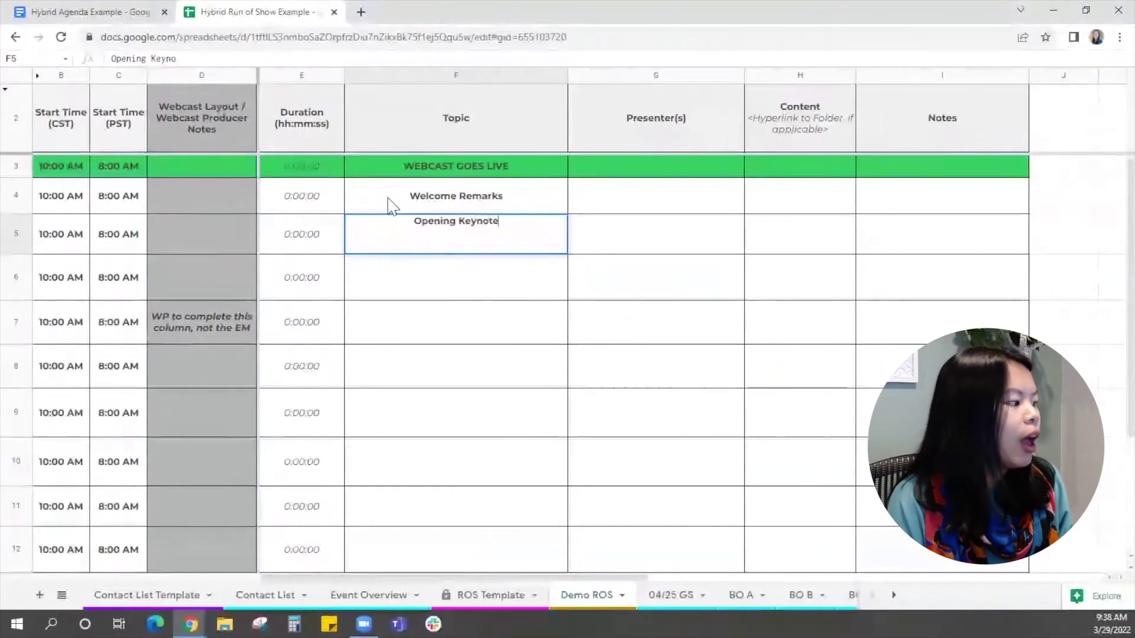
pyautogui.press('Return')
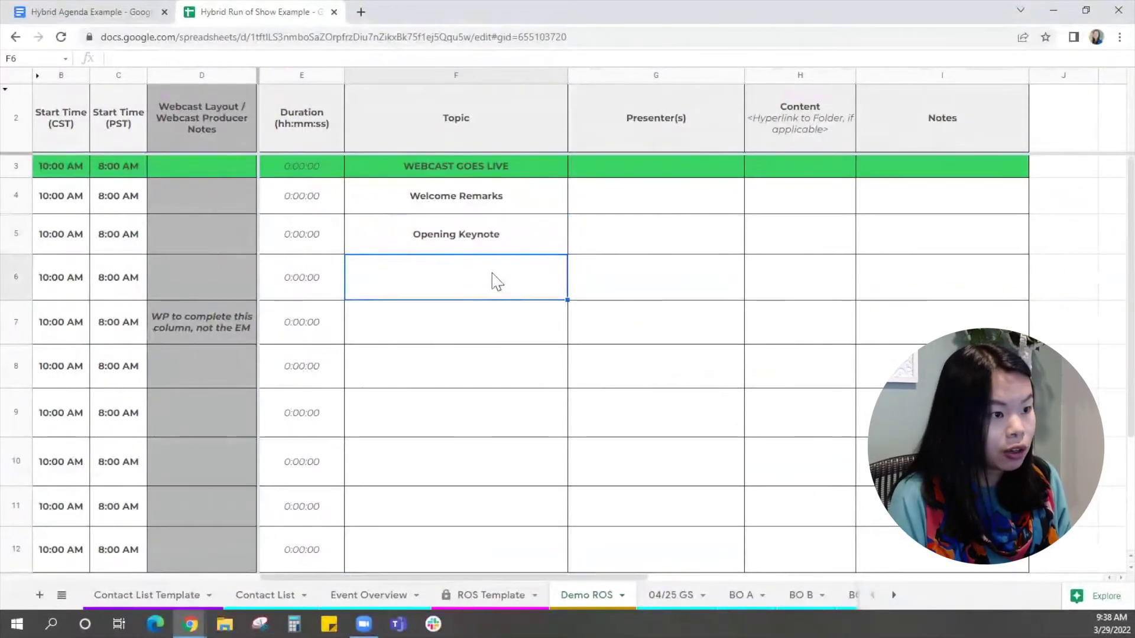
pyautogui.write('Panel Discussion')
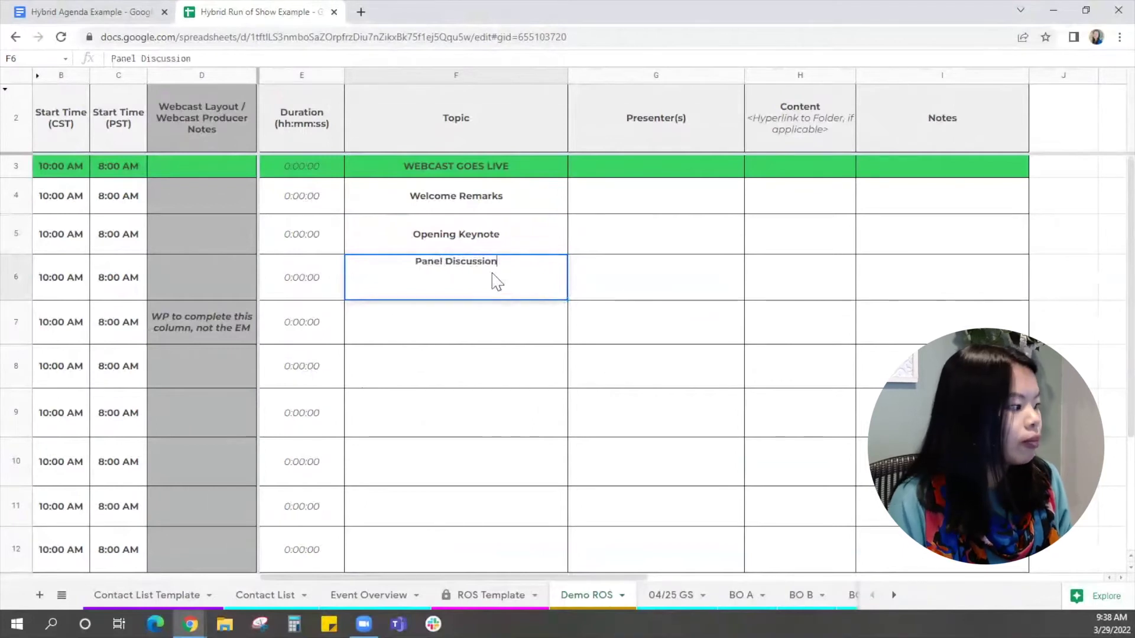
pyautogui.press('Return')
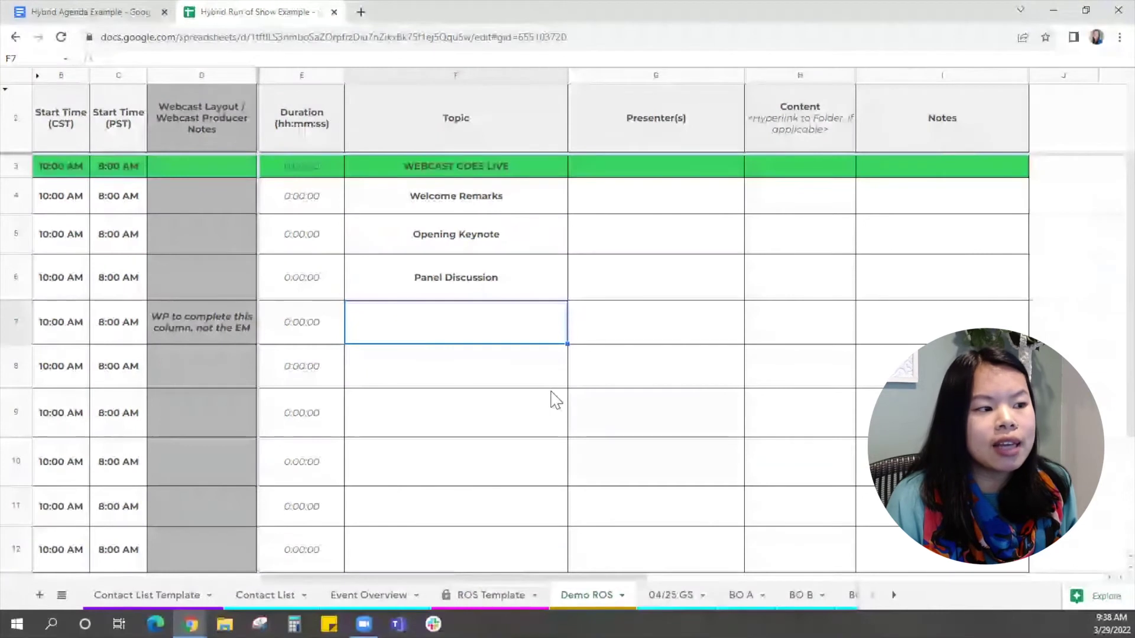
# - Add LIVE Q&A as the row 7 topic, fixing a typo in it
pyautogui.click(518, 289)
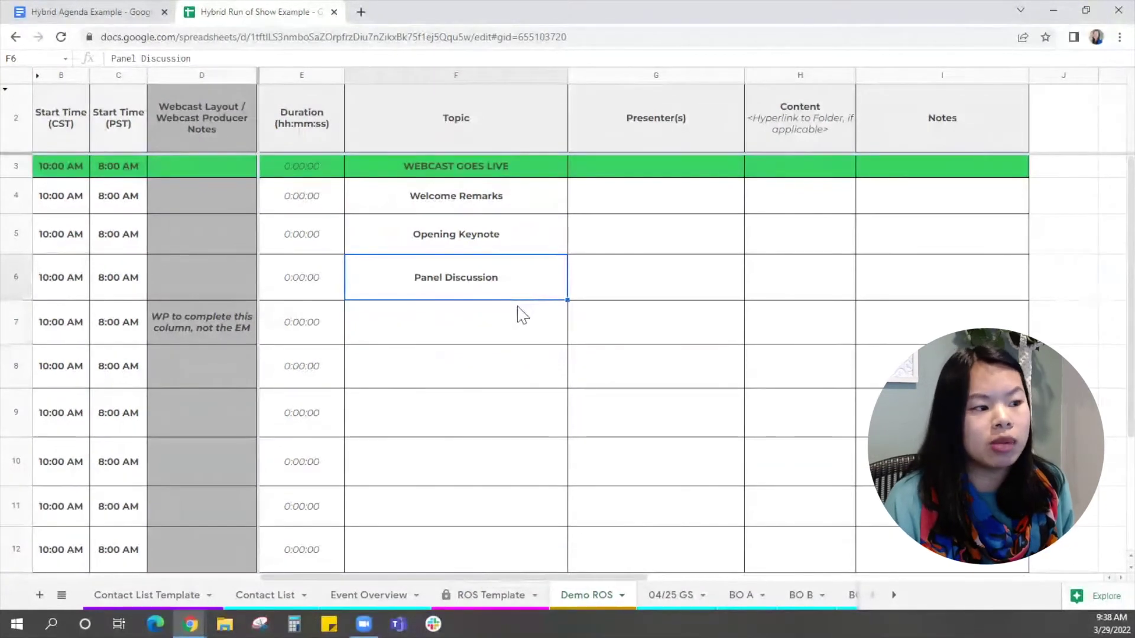
pyautogui.click(512, 328)
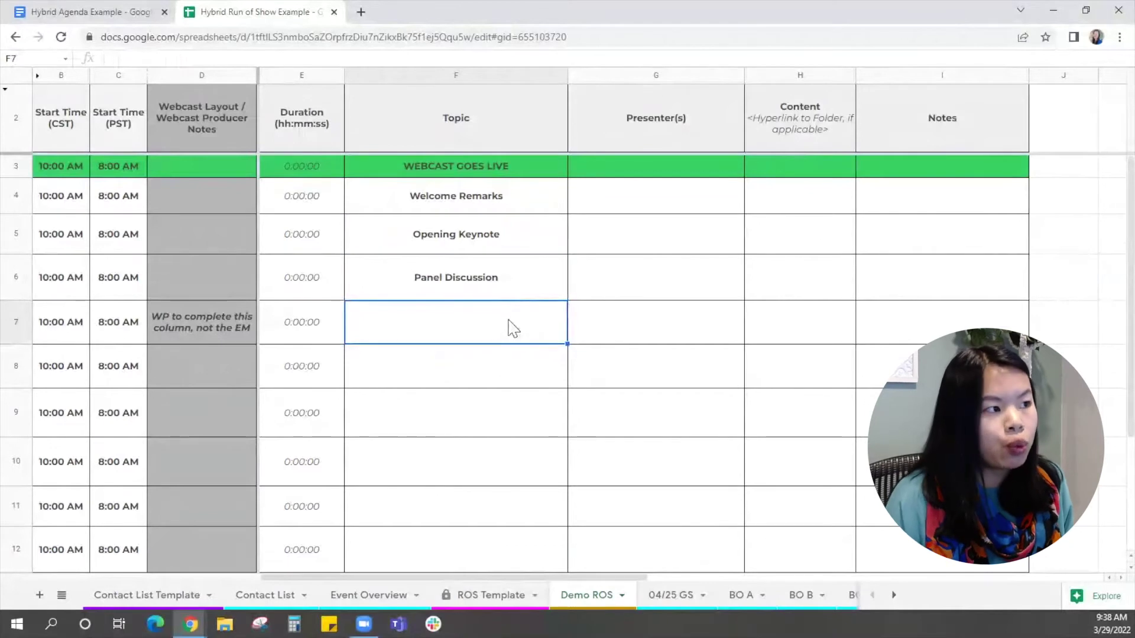
pyautogui.click(91, 14)
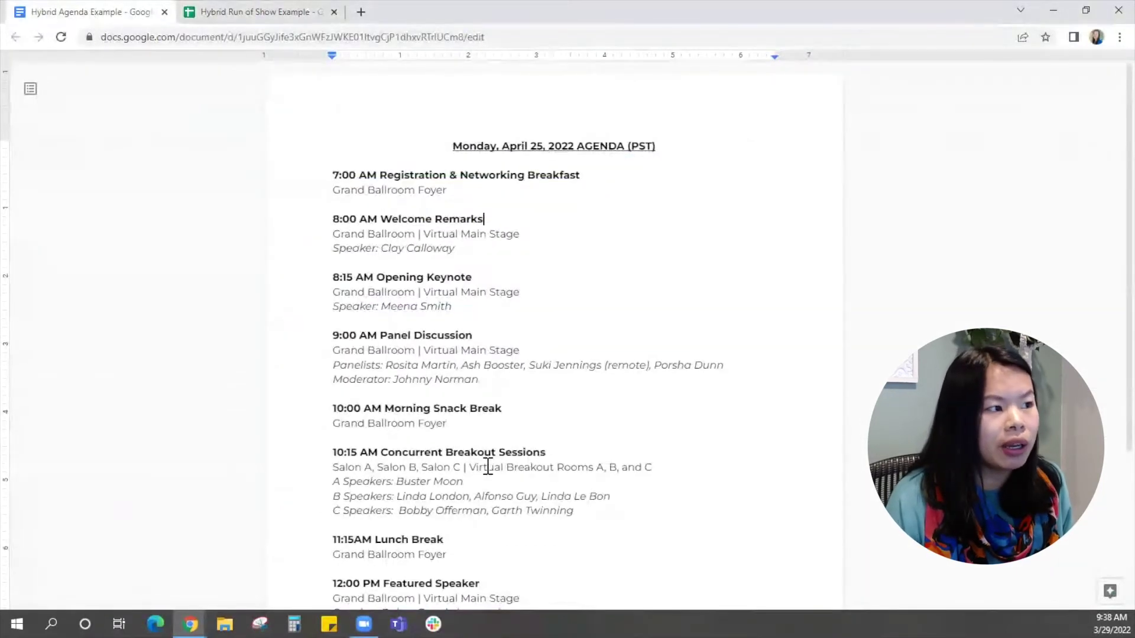
pyautogui.click(242, 17)
pyautogui.write('LI')
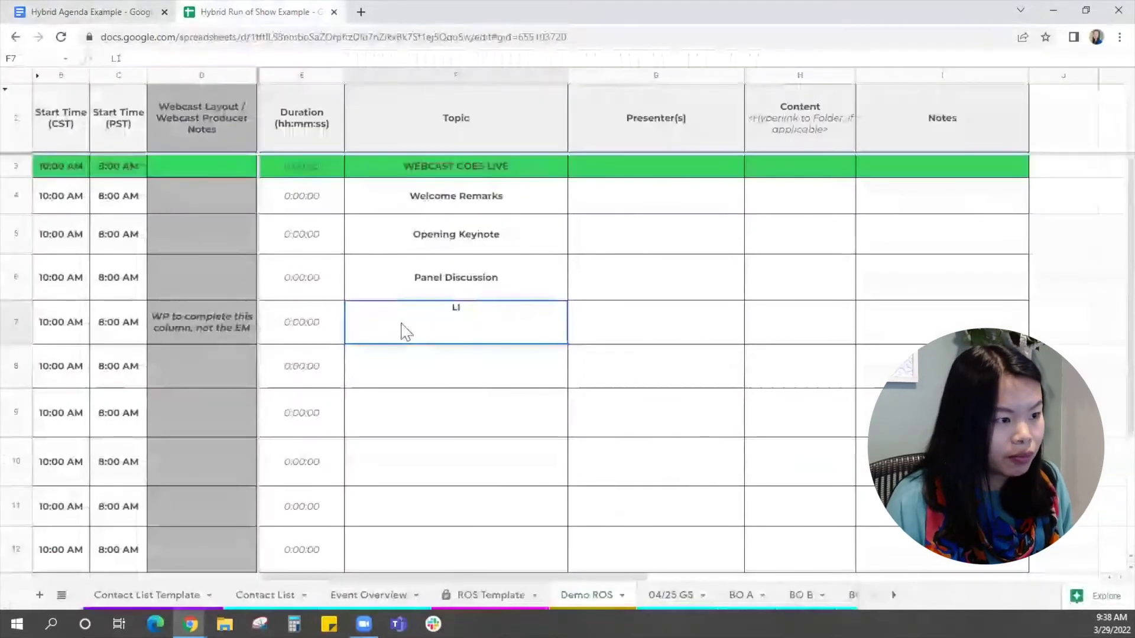
pyautogui.write('VEVE')
pyautogui.press('BackSpace')
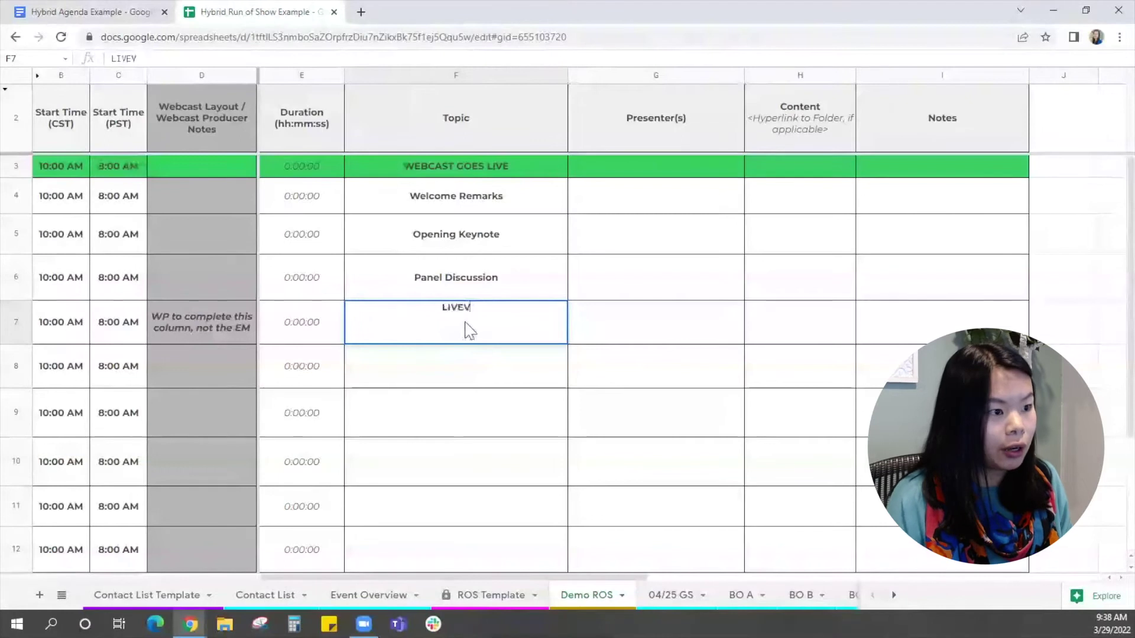
pyautogui.press('BackSpace')
pyautogui.press('BackSpace')
pyautogui.write('Q&A')
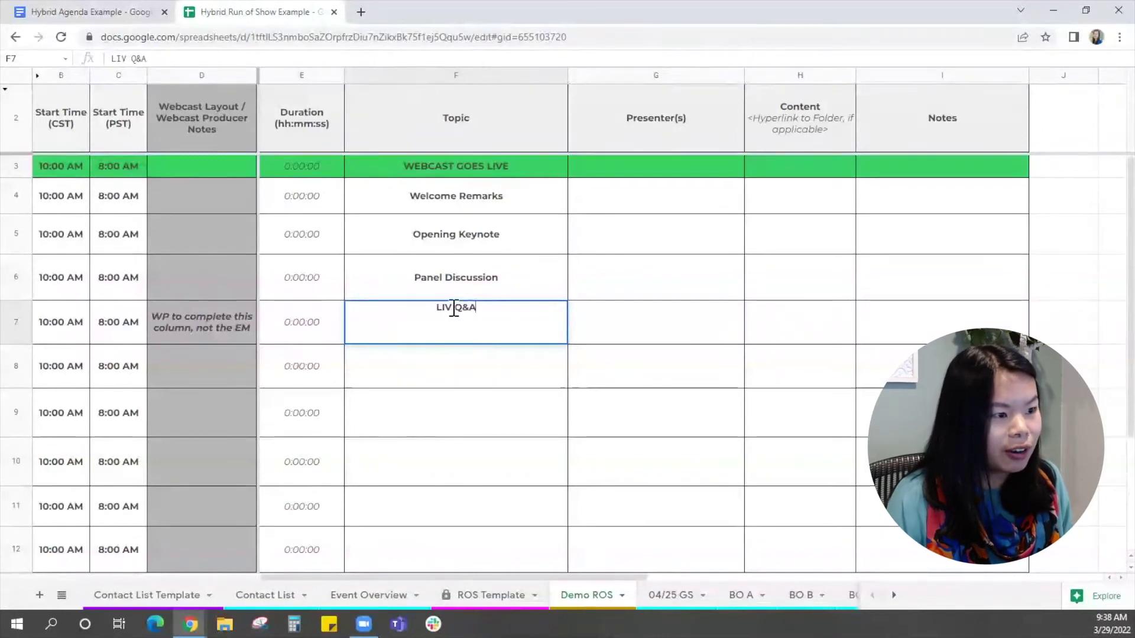
pyautogui.click(453, 307)
pyautogui.write('E')
pyautogui.click(481, 367)
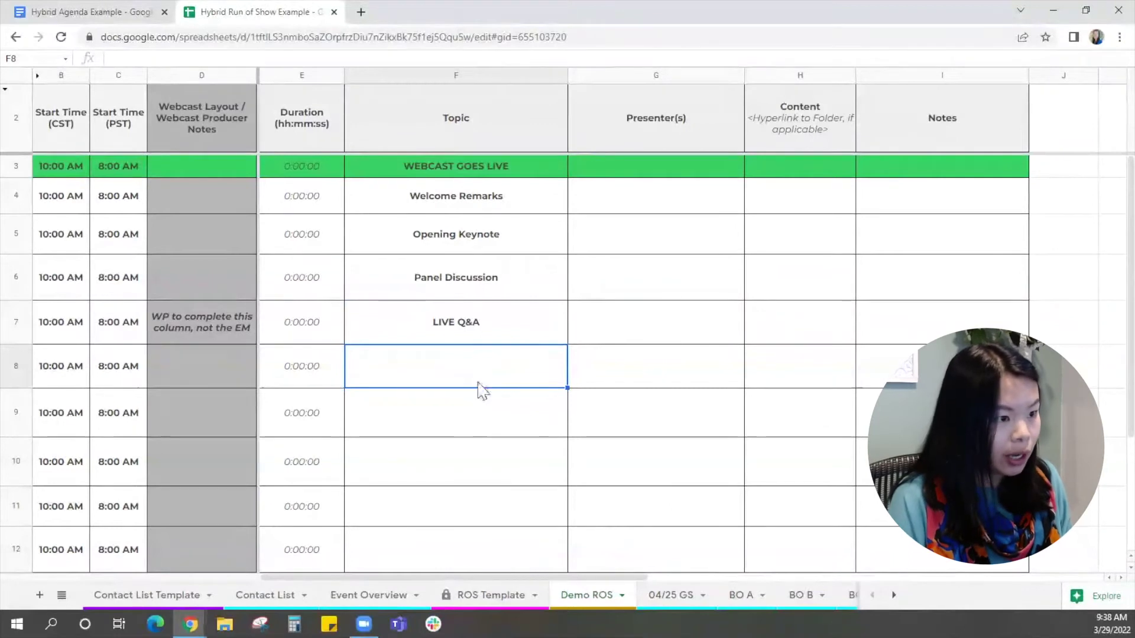
# - Add the topics Break, Concurrent Breakout Sessions and Lunch below it
pyautogui.write('Break')
pyautogui.press('Return')
pyautogui.write('C')
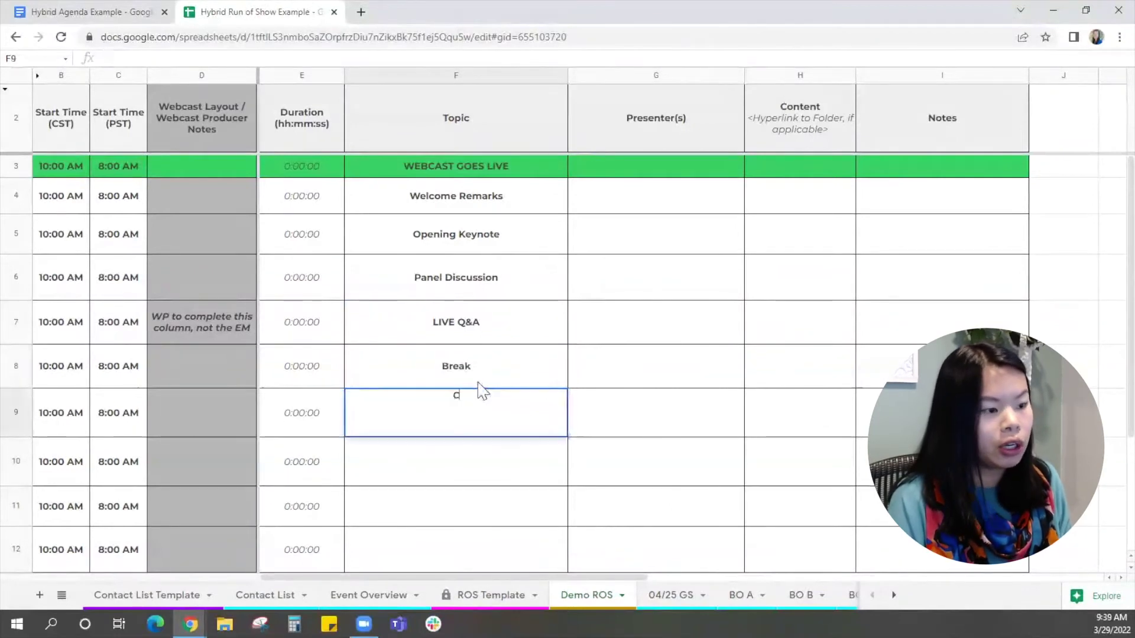
pyautogui.write('oncurrent Breakout ')
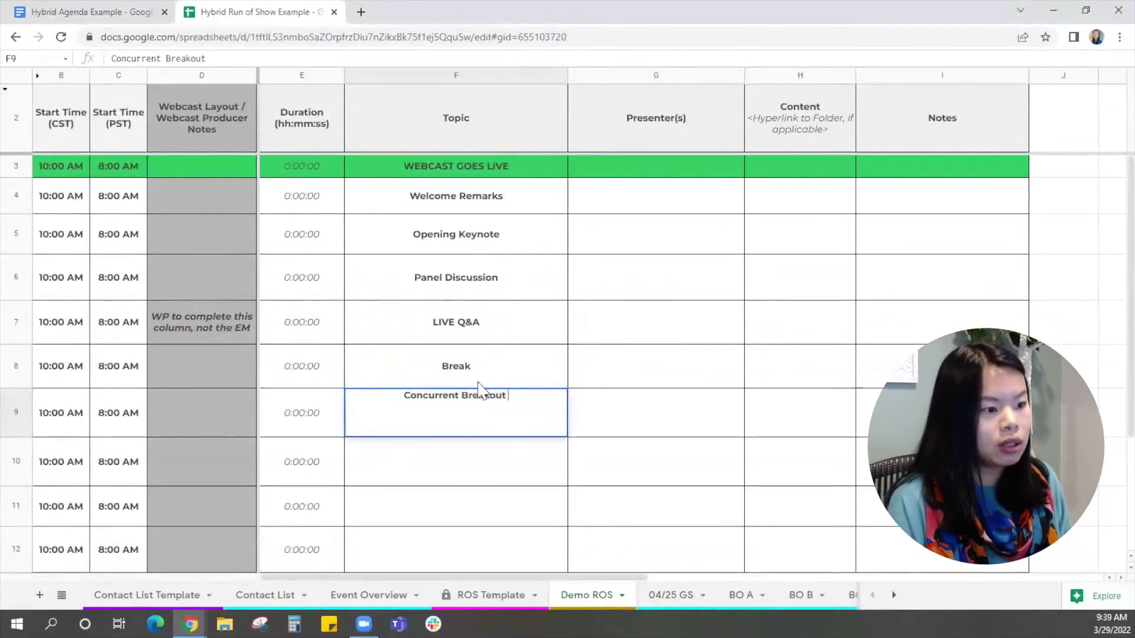
pyautogui.write('Sess')
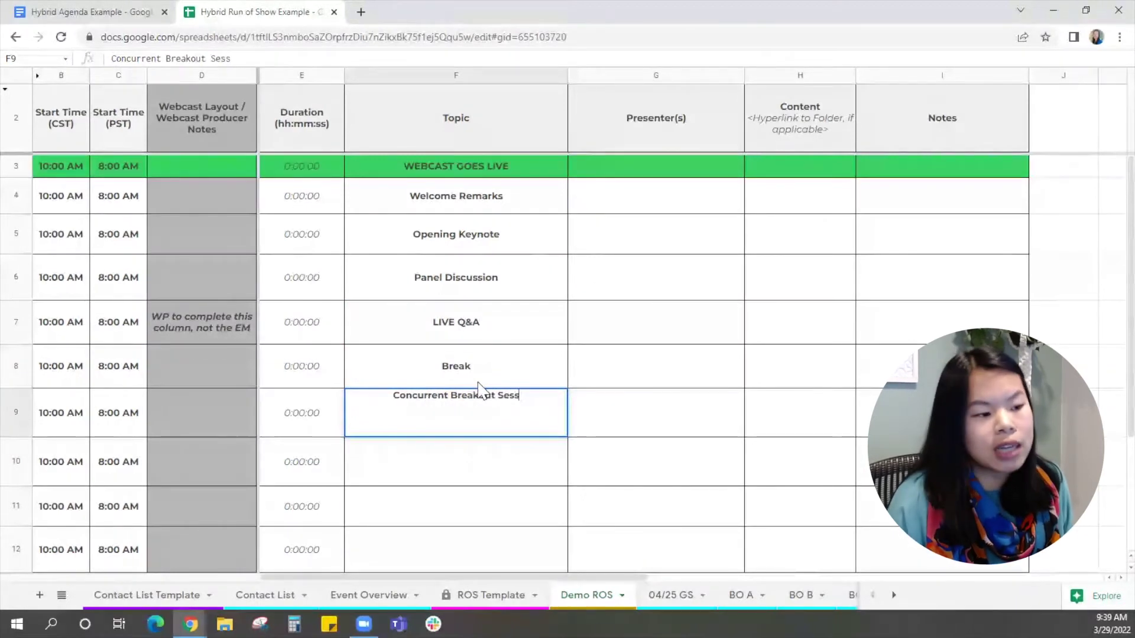
pyautogui.write('ions')
pyautogui.press('Return')
pyautogui.write('Lunch')
pyautogui.press('Return')
pyautogui.scroll(-3, 482, 388)
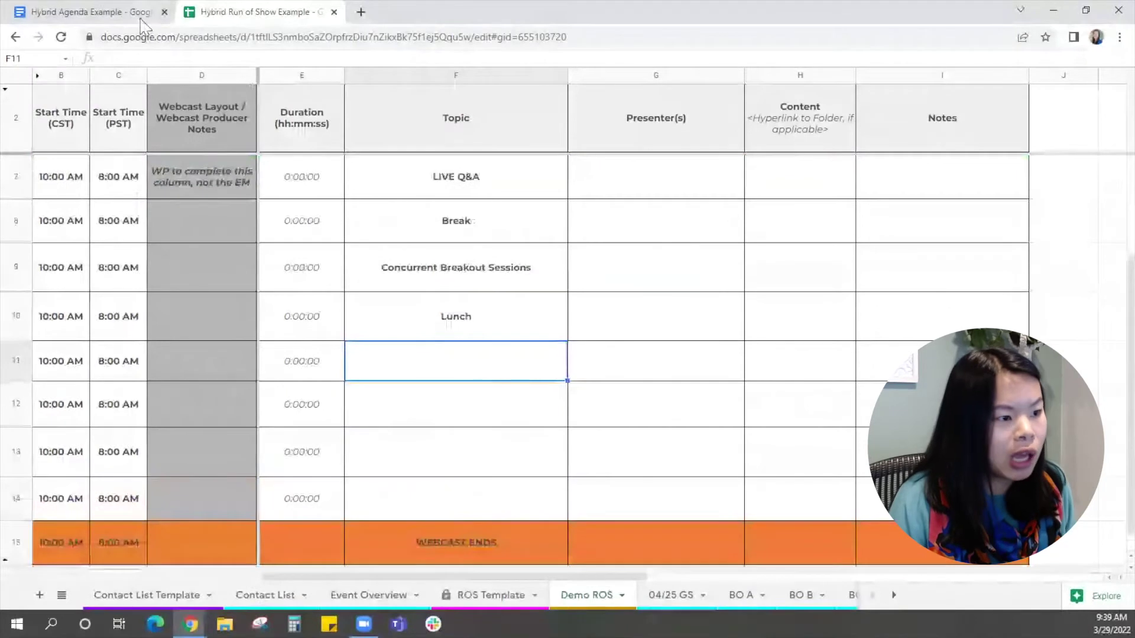
pyautogui.click(89, 12)
pyautogui.scroll(-4, 443, 495)
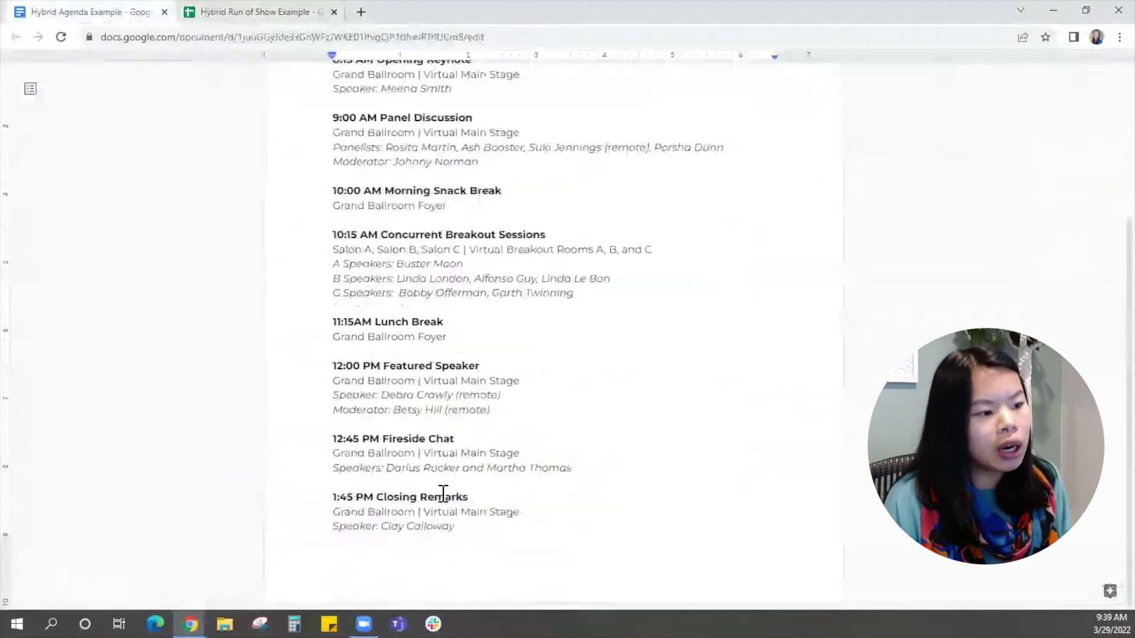
pyautogui.click(260, 12)
pyautogui.scroll(-1, 481, 502)
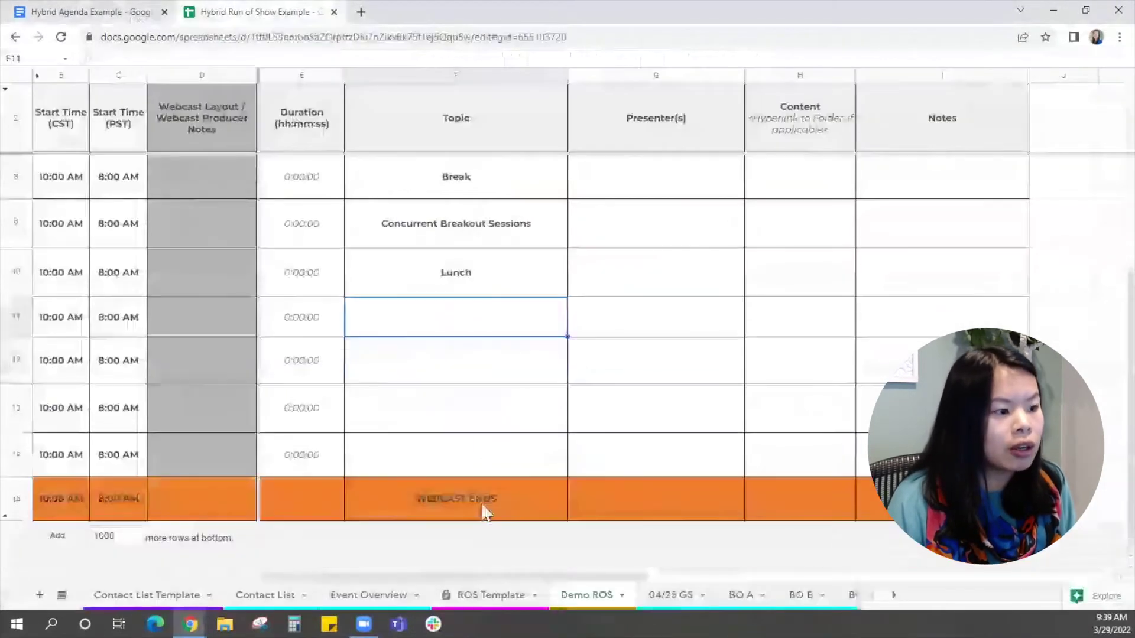
pyautogui.click(481, 502)
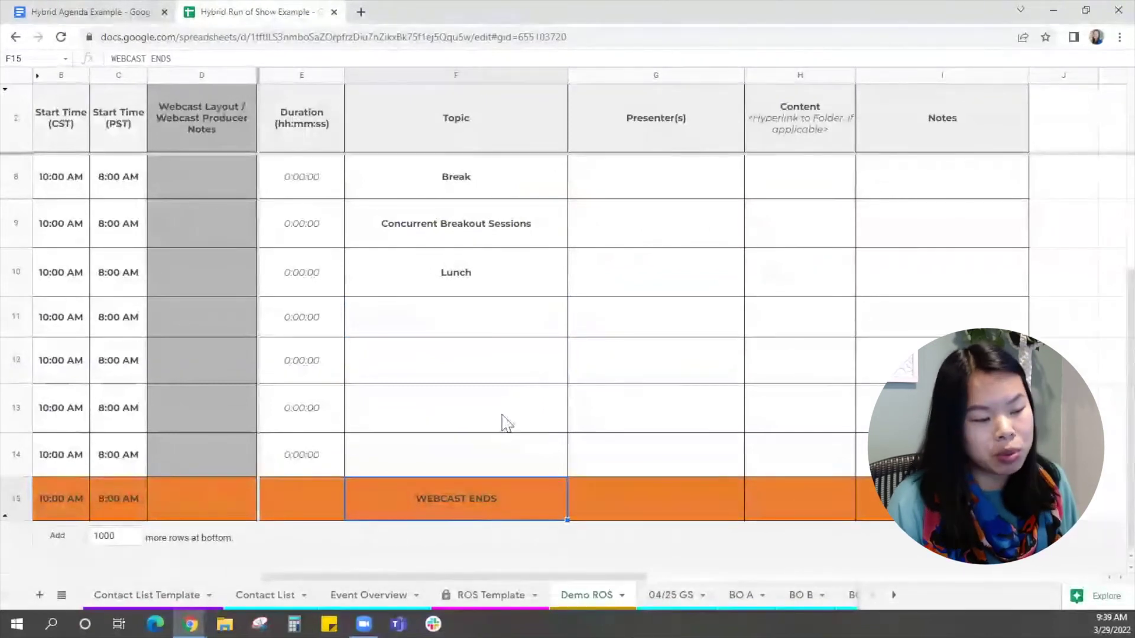
pyautogui.scroll(3, 535, 443)
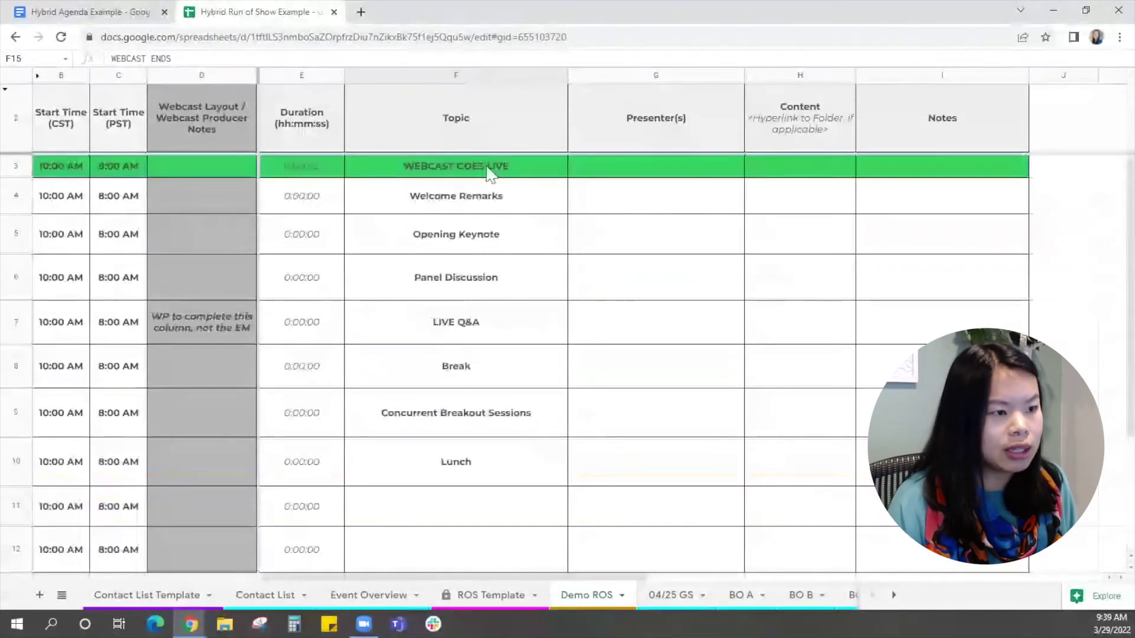
pyautogui.click(647, 201)
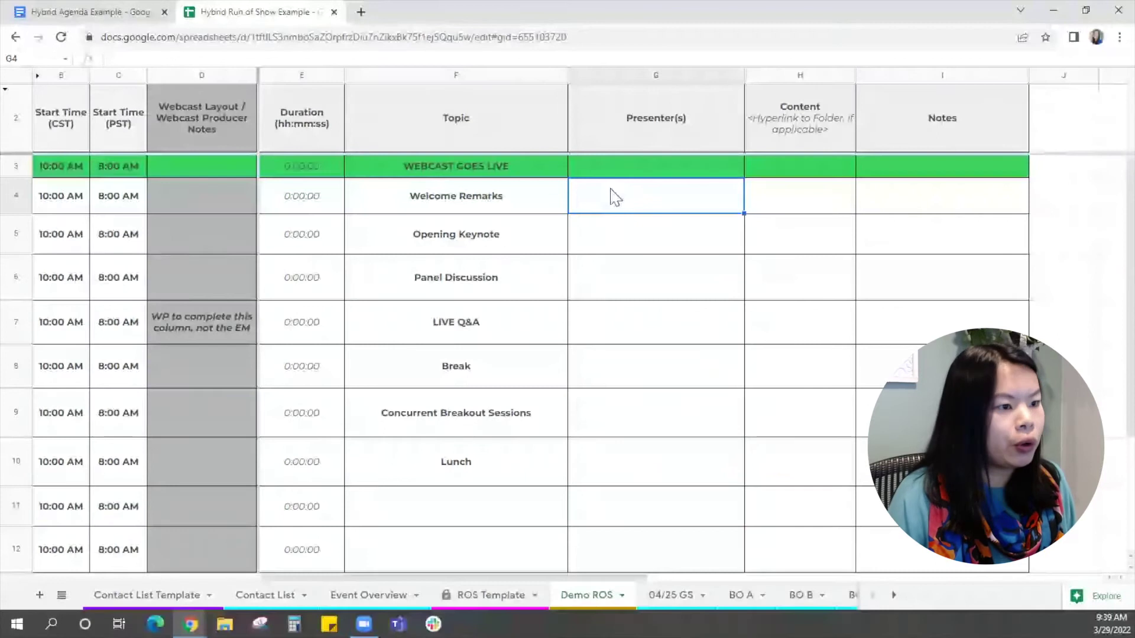
# - Enter the Welcome Remarks and Opening Keynote presenters' names in G4 and G5
pyautogui.write('Clay')
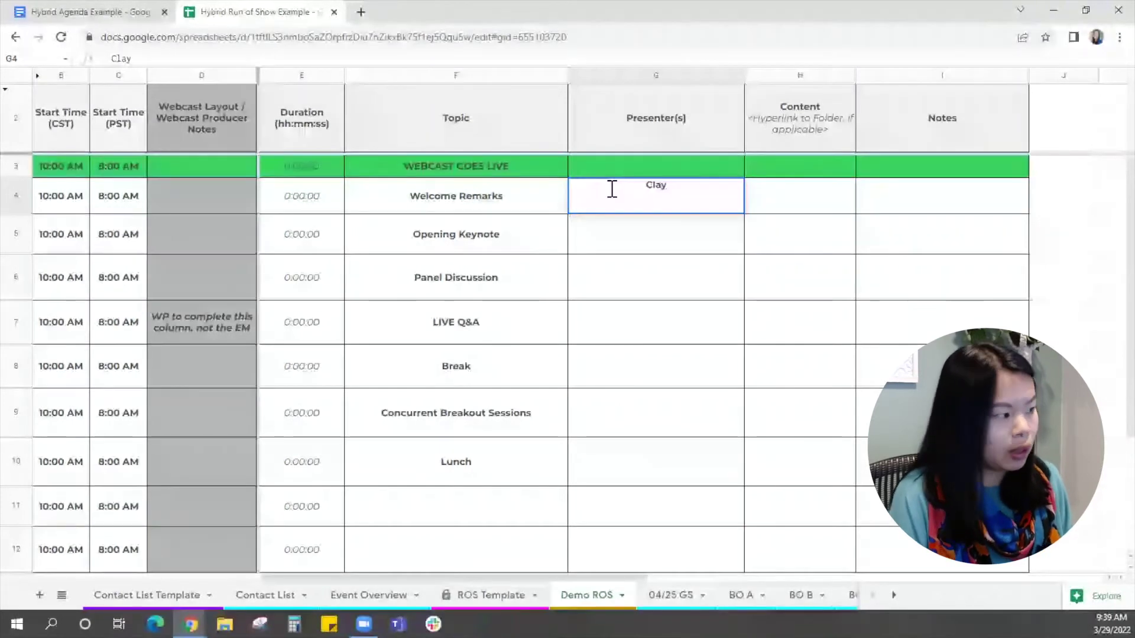
pyautogui.write(' Calloway')
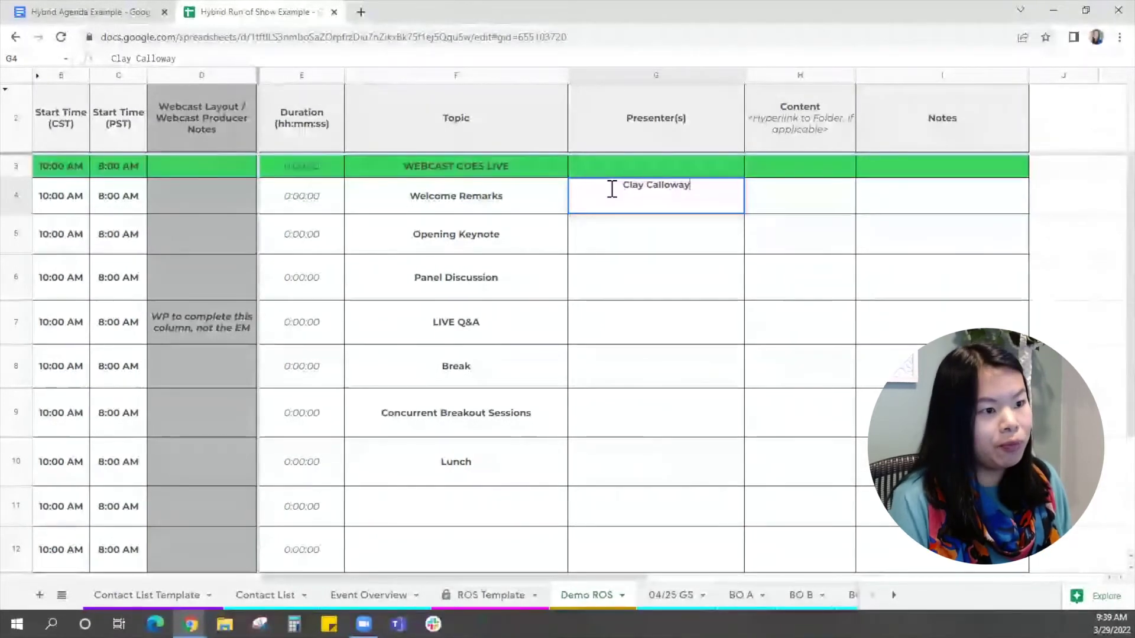
pyautogui.press('Return')
pyautogui.write('M')
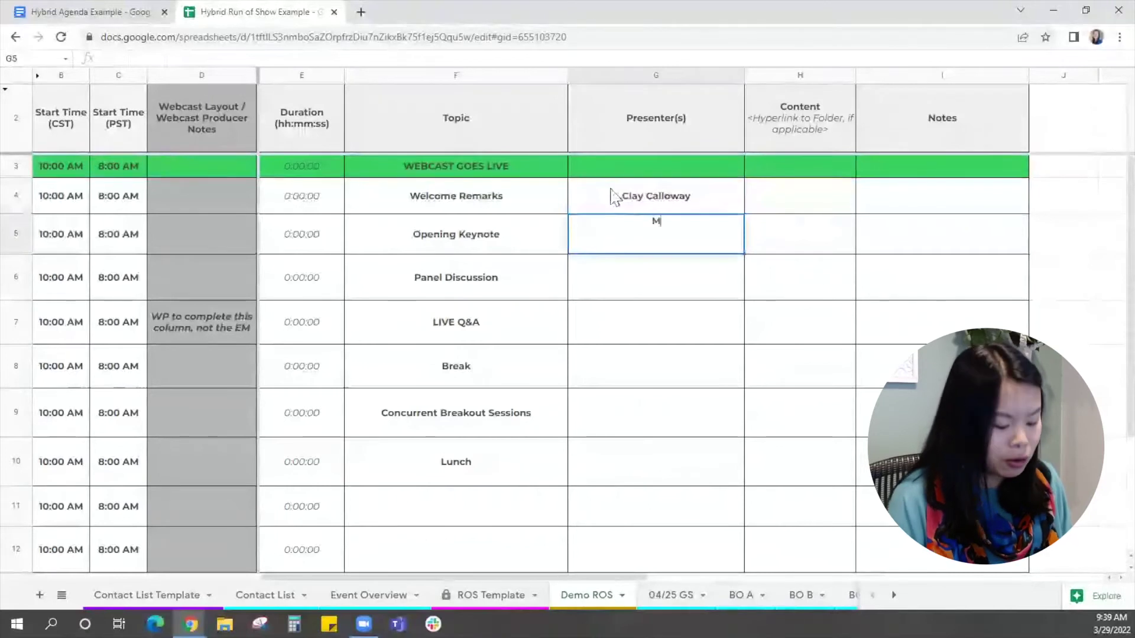
pyautogui.write('eena Smith')
pyautogui.press('Return')
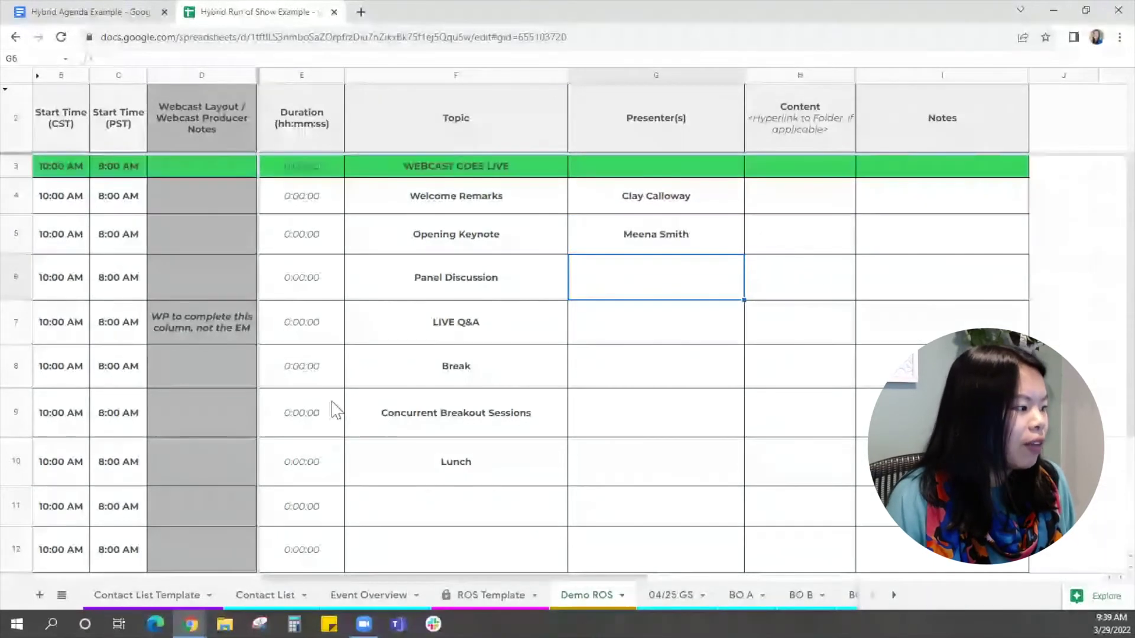
# - List the four Panel Discussion panelists one per line in G6, marking one '(remote)'
pyautogui.write('R')
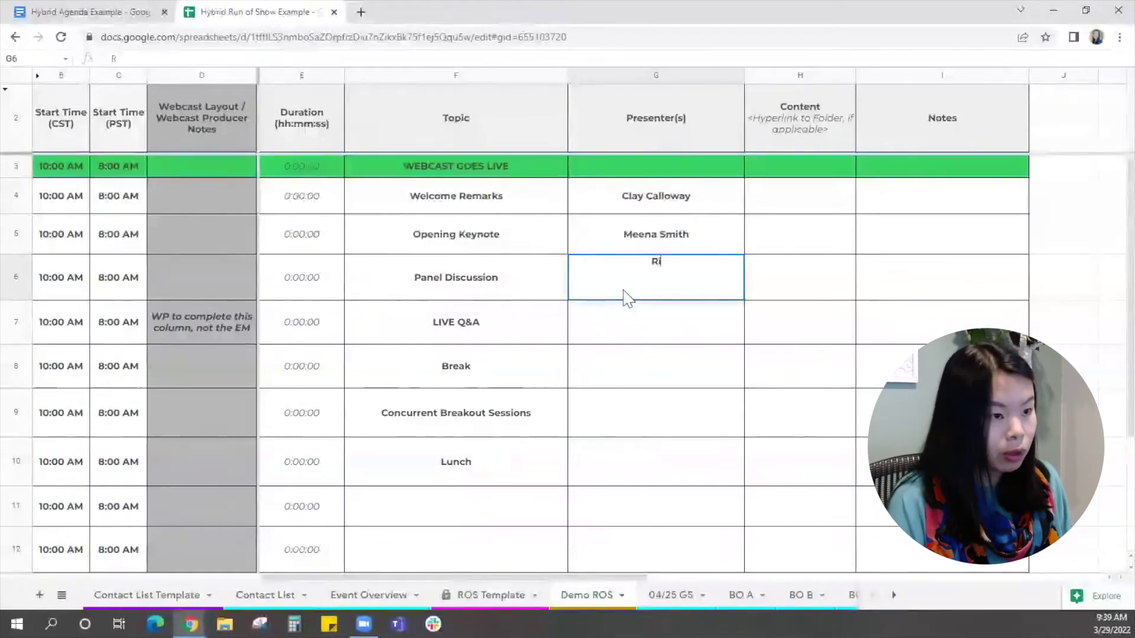
pyautogui.write('osita')
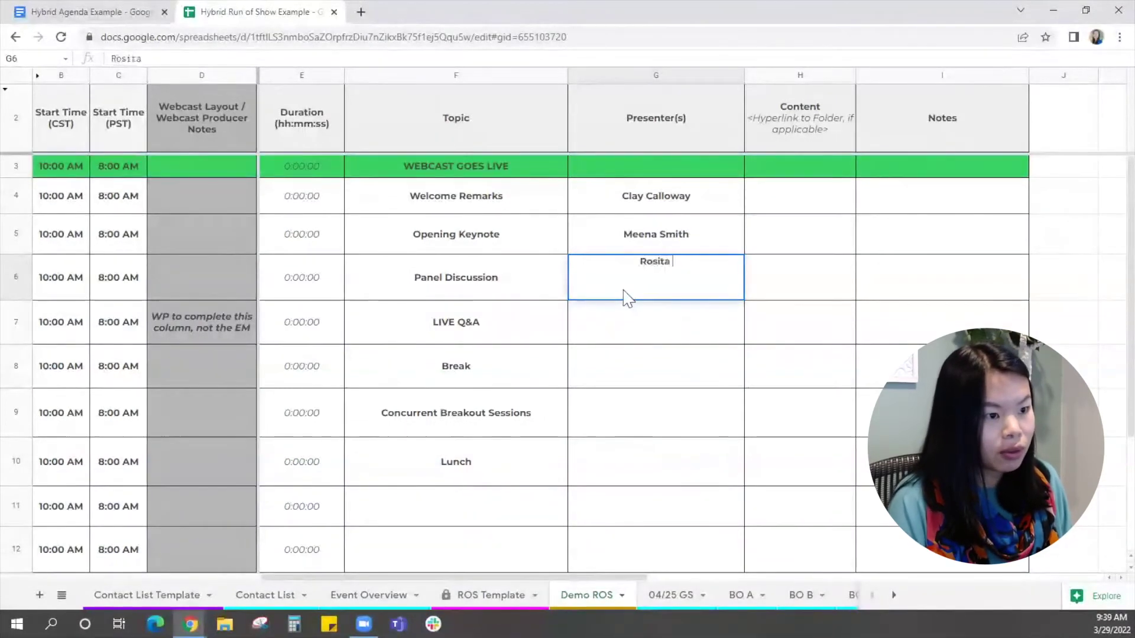
pyautogui.hotkey('alt', 'Return')
pyautogui.write('Ash')
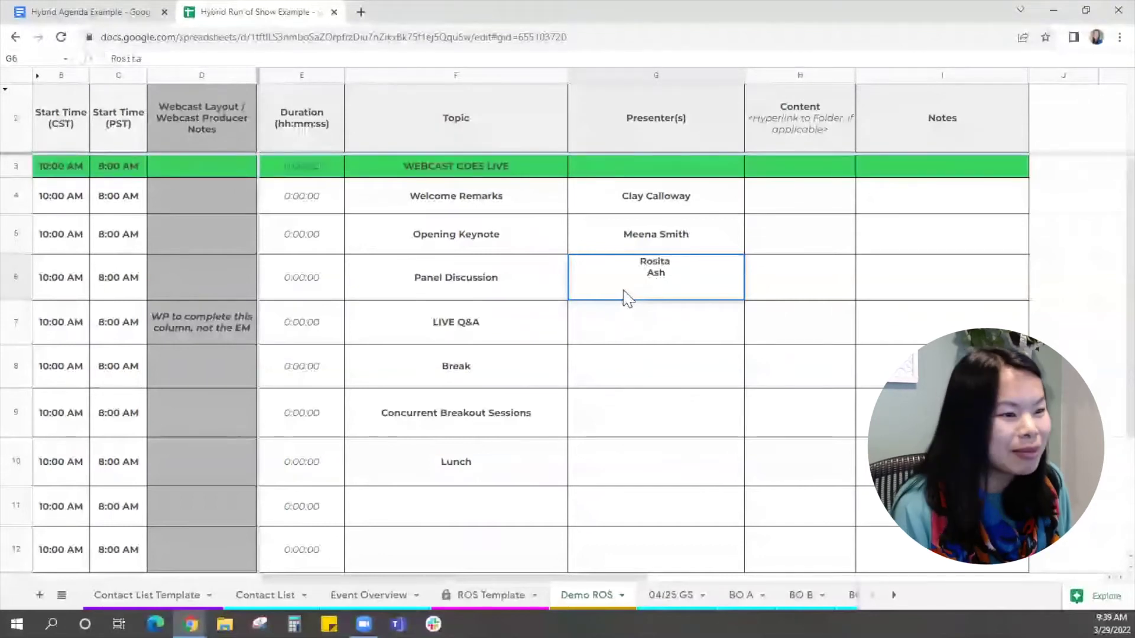
pyautogui.write('Suki')
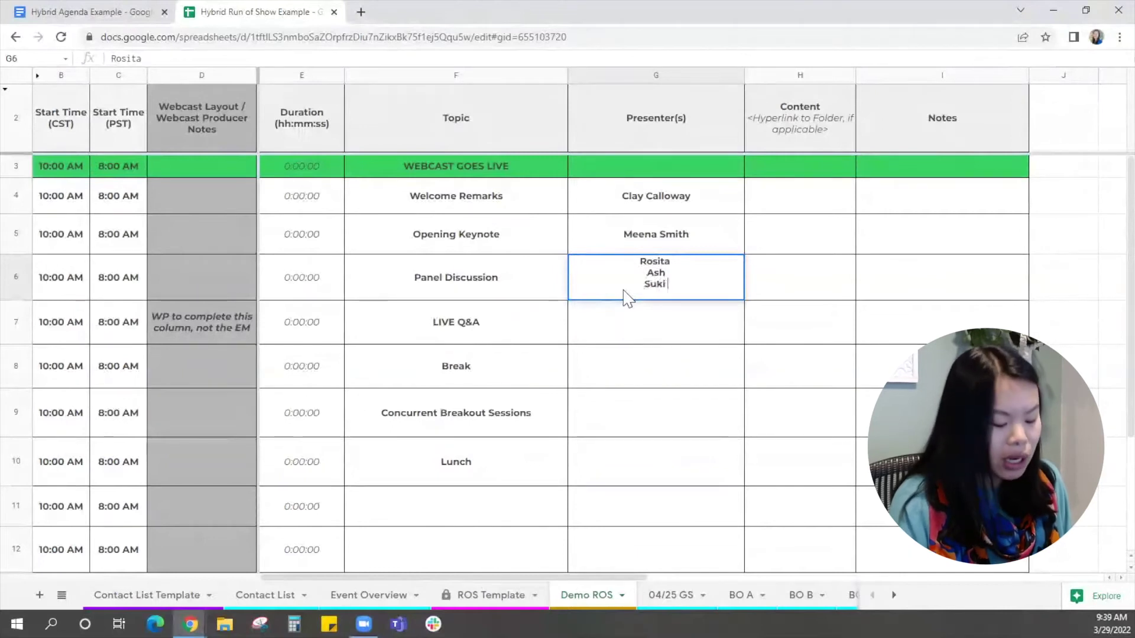
pyautogui.write(' (')
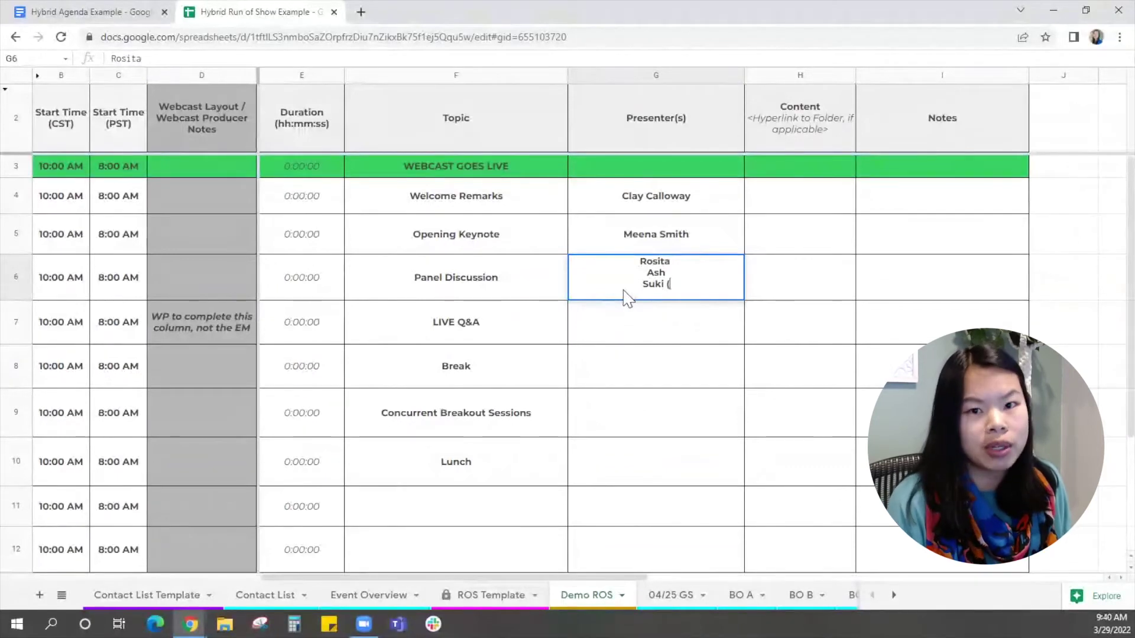
pyautogui.write('remote')
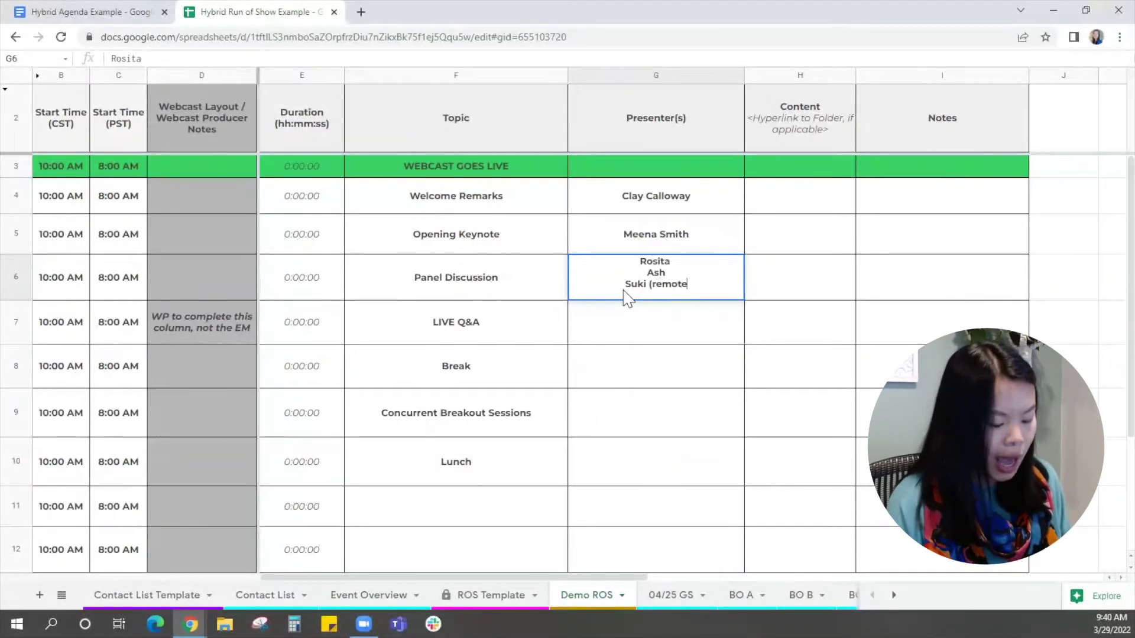
pyautogui.write(')')
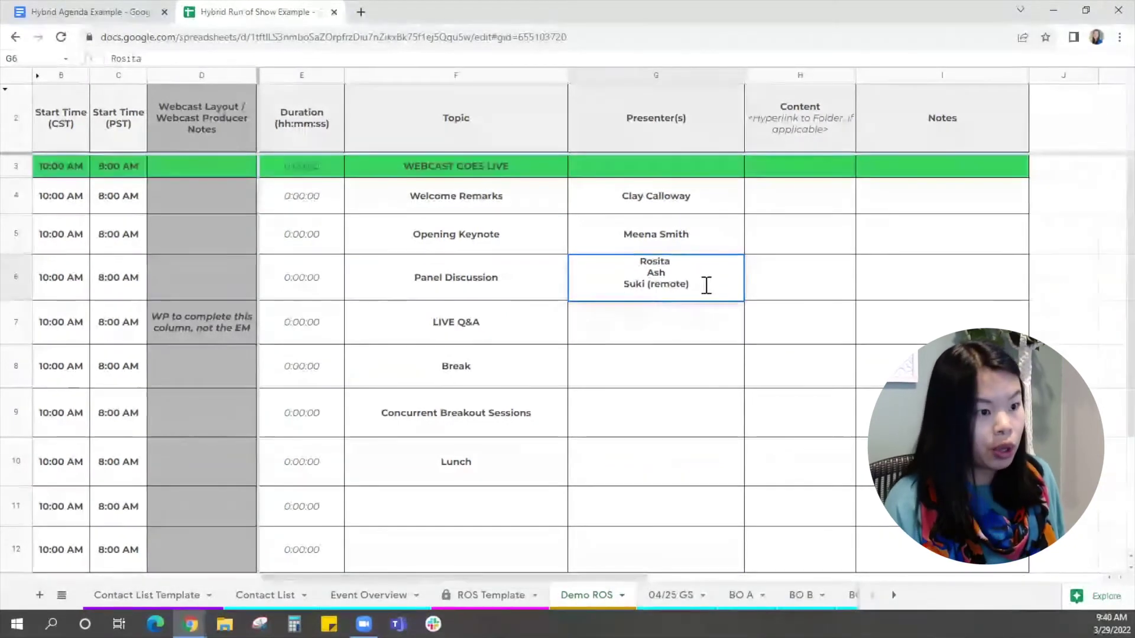
pyautogui.hotkey('alt', 'Return')
pyautogui.write('Porsha')
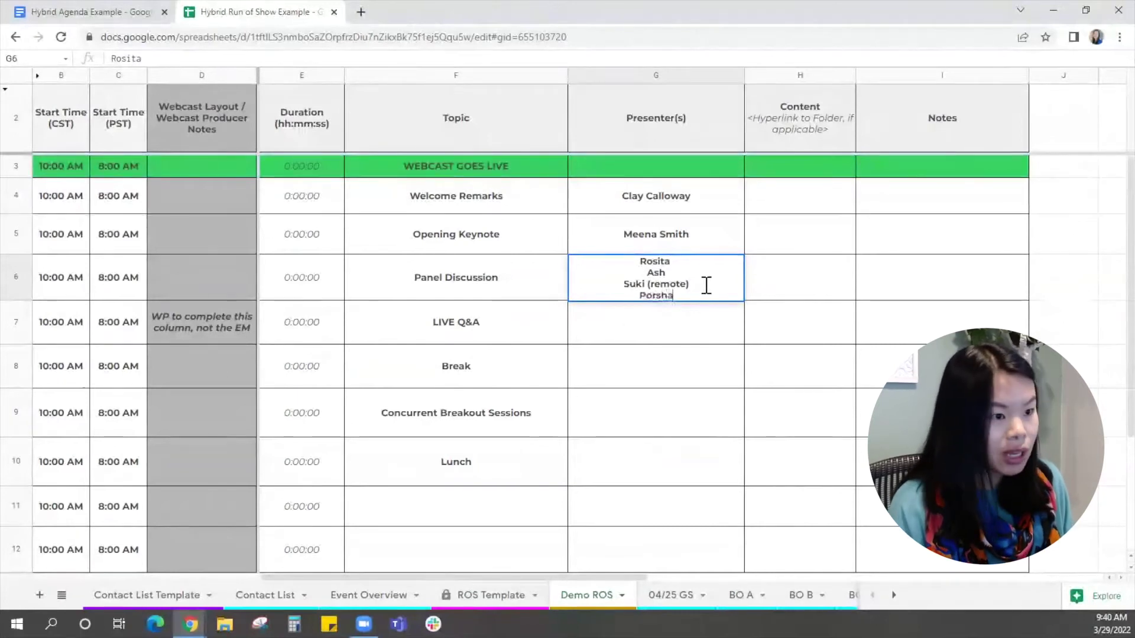
pyautogui.hotkey('alt', 'Return')
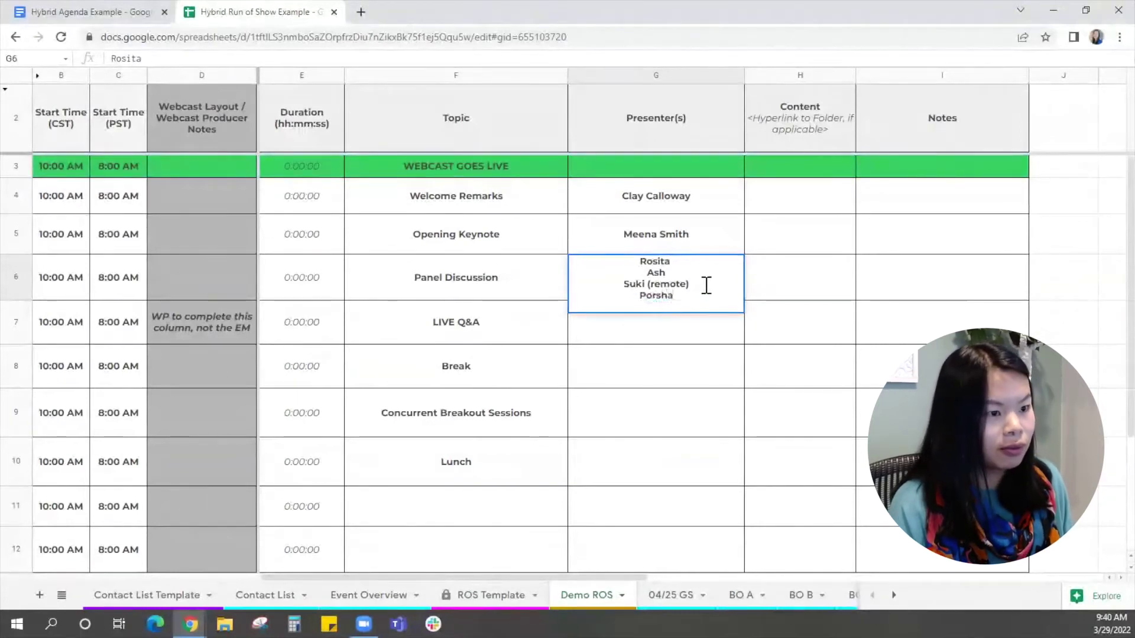
pyautogui.write('Johnny')
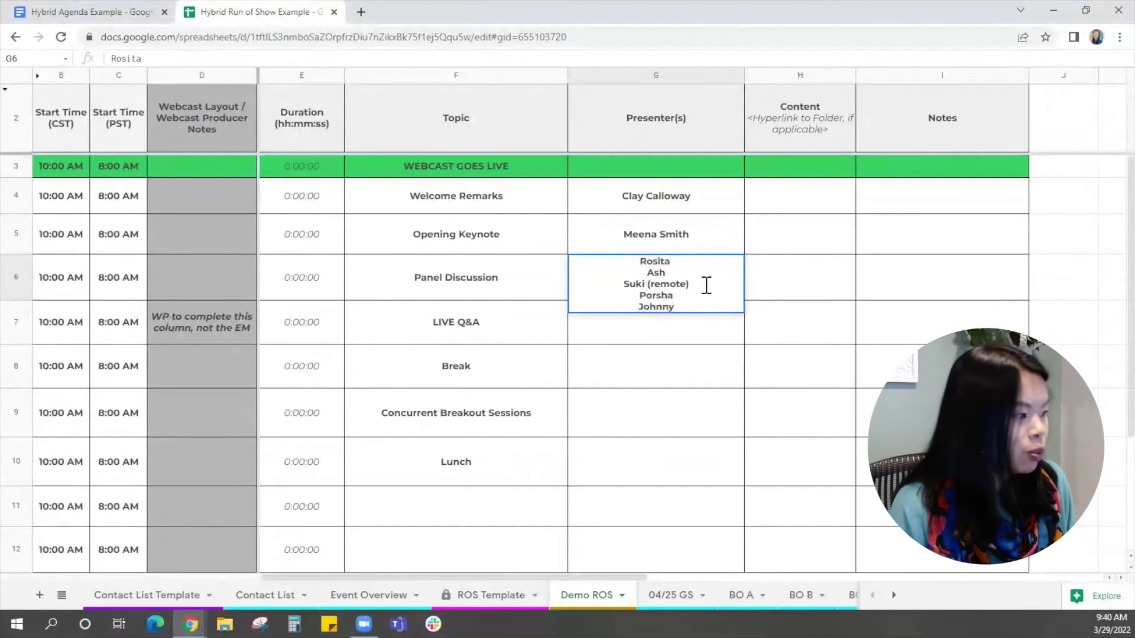
pyautogui.press('Return')
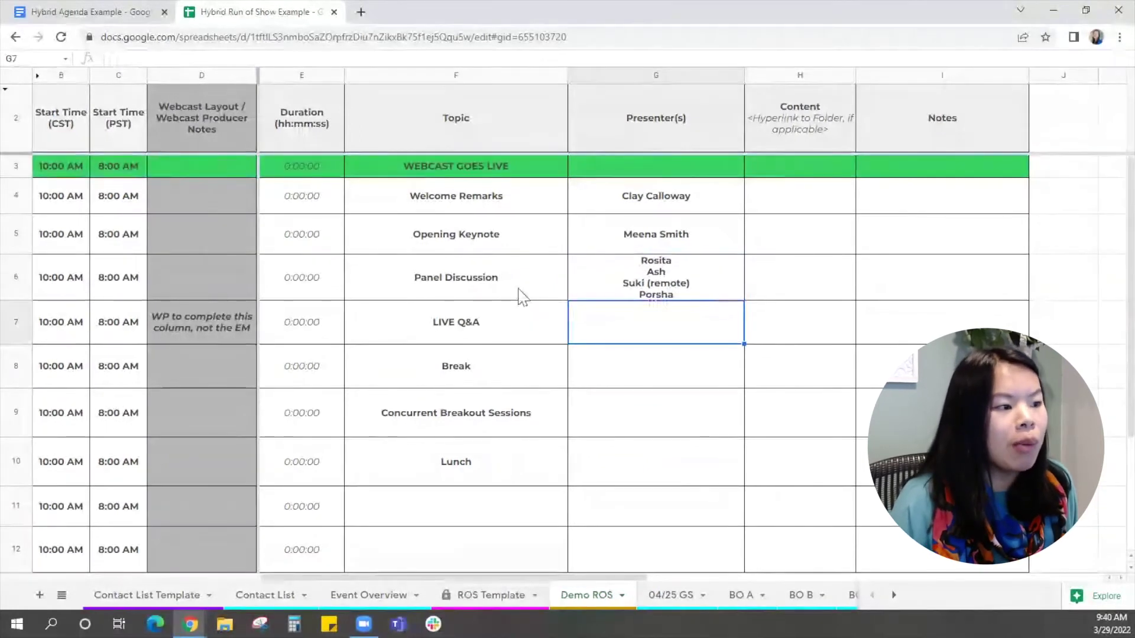
pyautogui.moveTo(519, 297); pyautogui.dragTo(523, 331)
# - Merge presenter cells G6:G7 so the panelist list spans Panel Discussion and LIVE Q&A
pyautogui.click(609, 294)
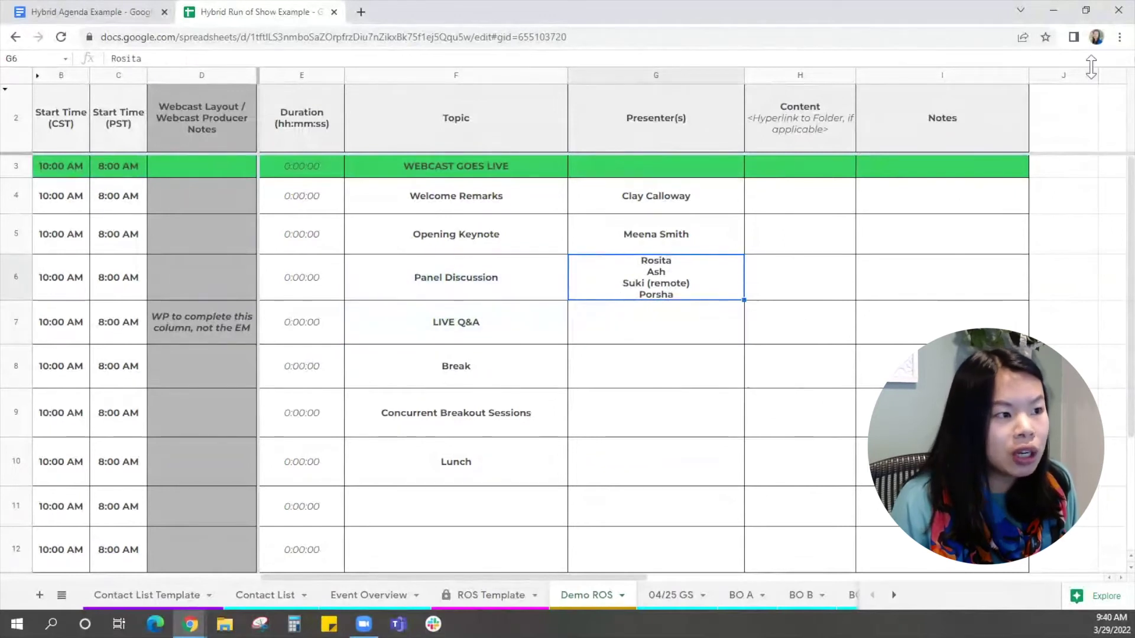
pyautogui.click(1119, 38)
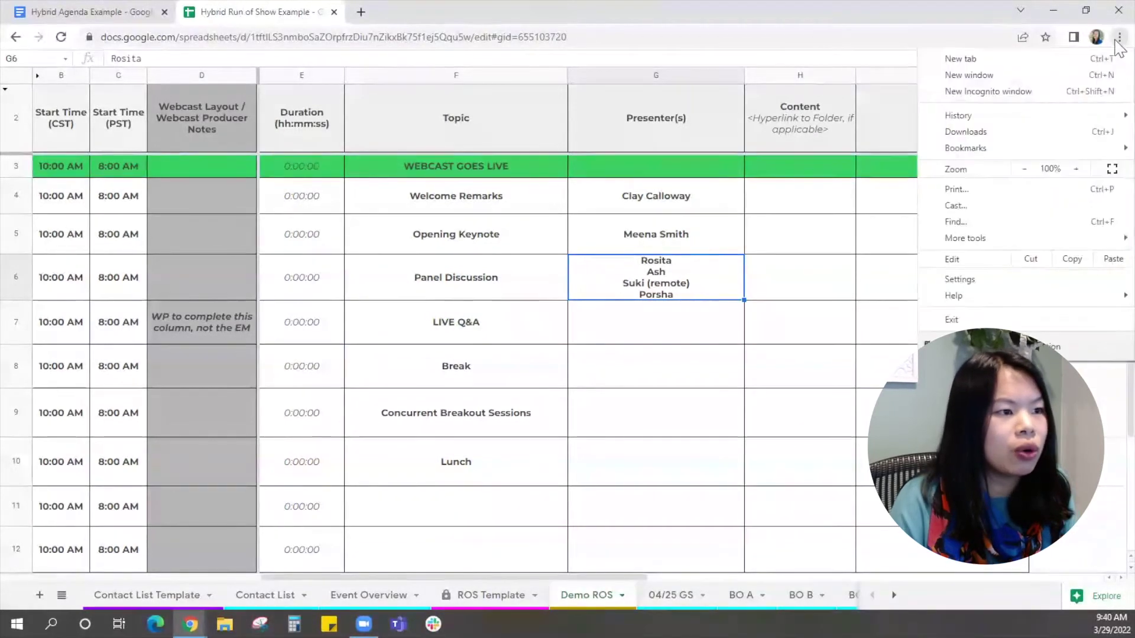
pyautogui.press('Escape')
pyautogui.press('Escape')
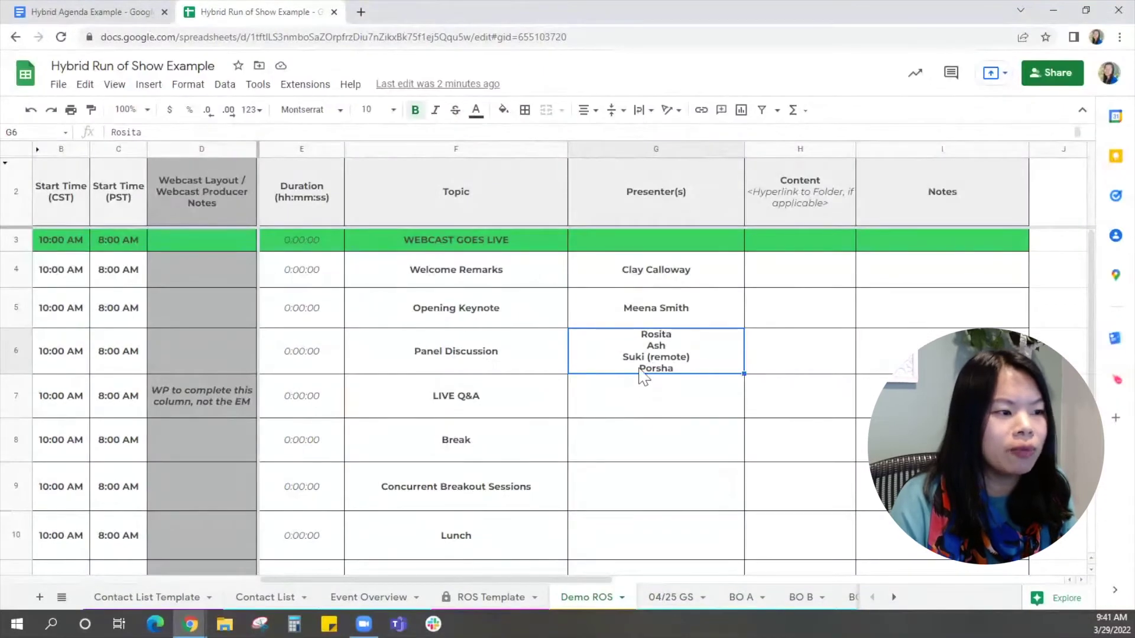
pyautogui.moveTo(640, 371); pyautogui.dragTo(644, 395)
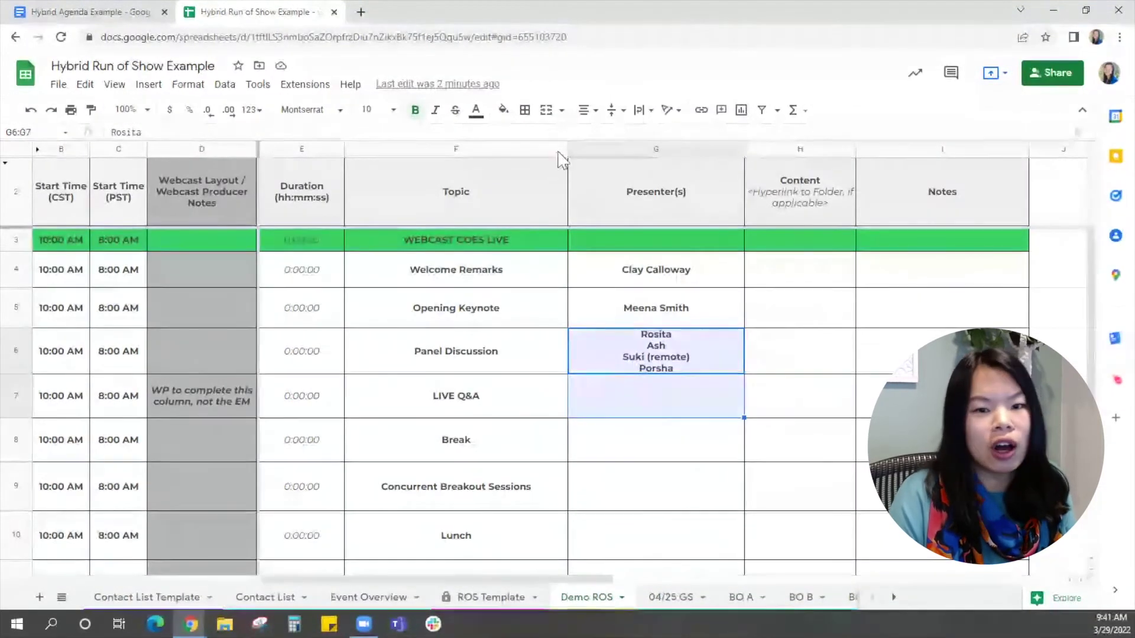
pyautogui.click(549, 111)
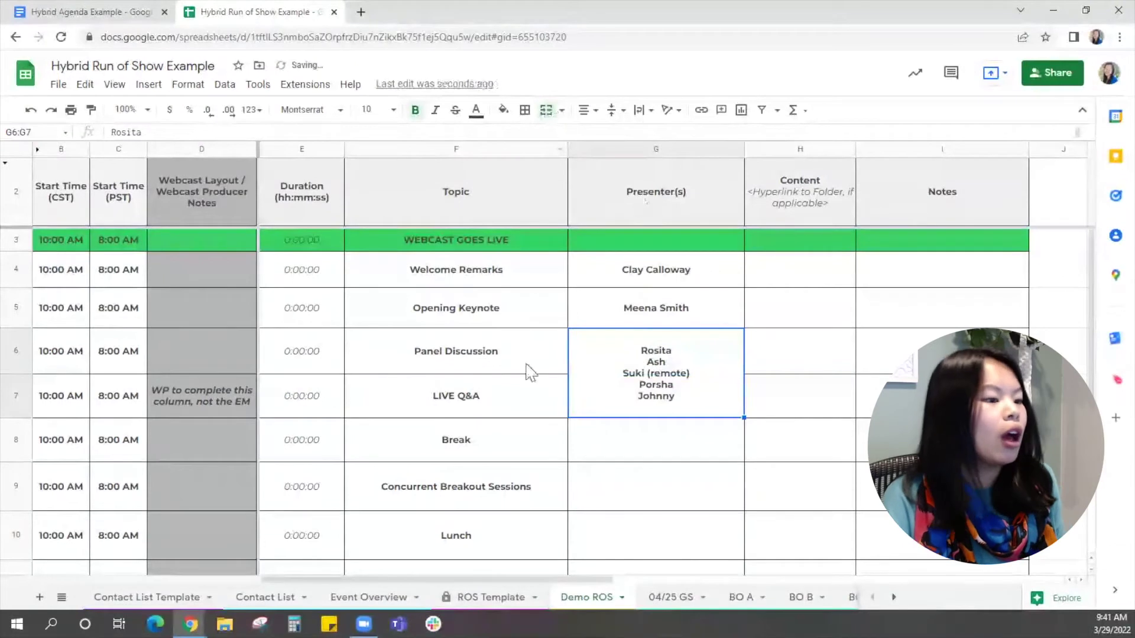
pyautogui.click(508, 358)
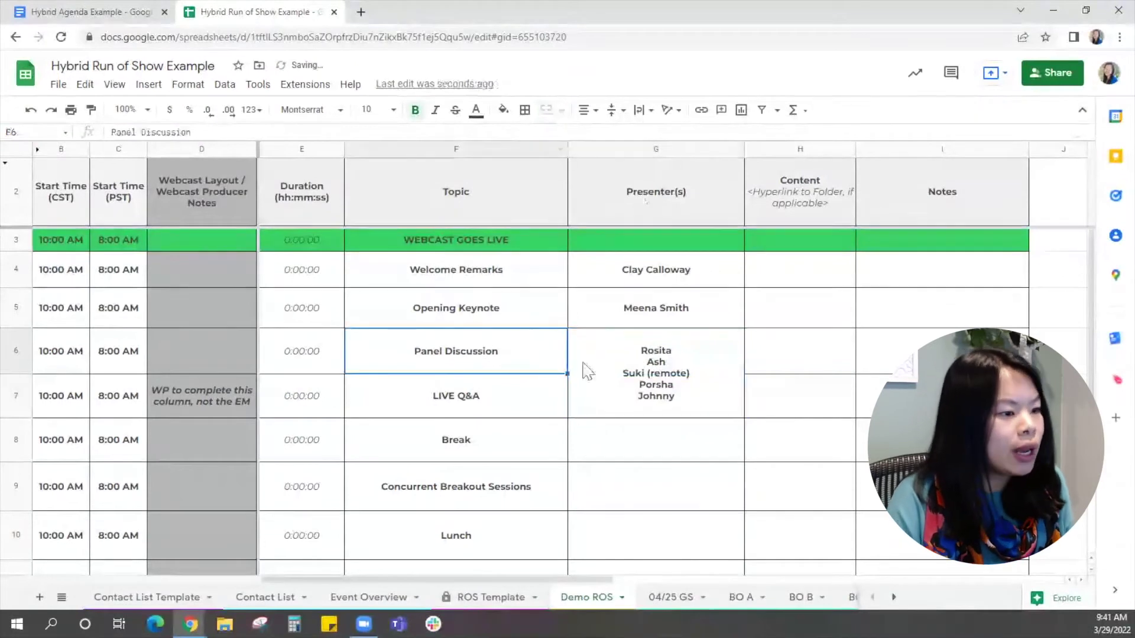
pyautogui.click(646, 447)
pyautogui.scroll(-2, 603, 454)
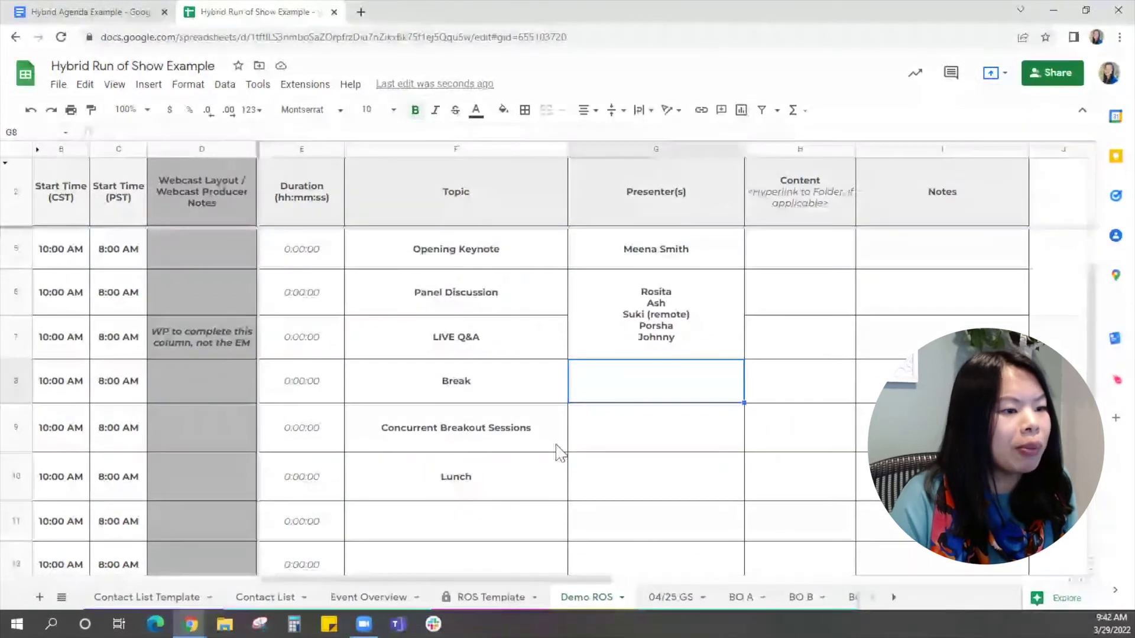
pyautogui.click(547, 472)
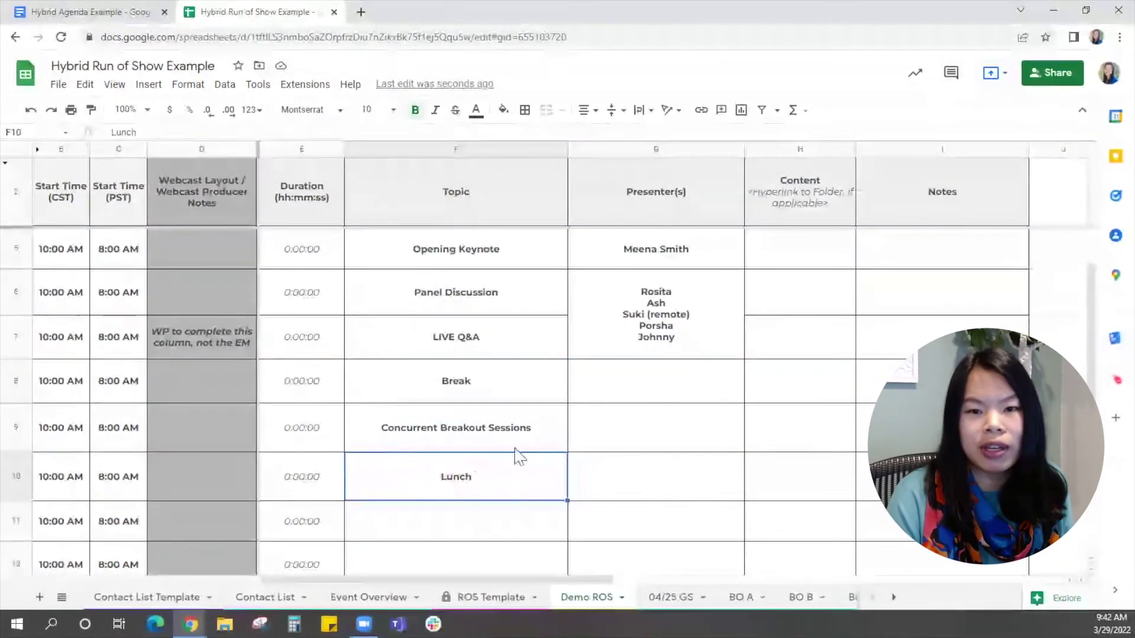
pyautogui.scroll(2, 679, 497)
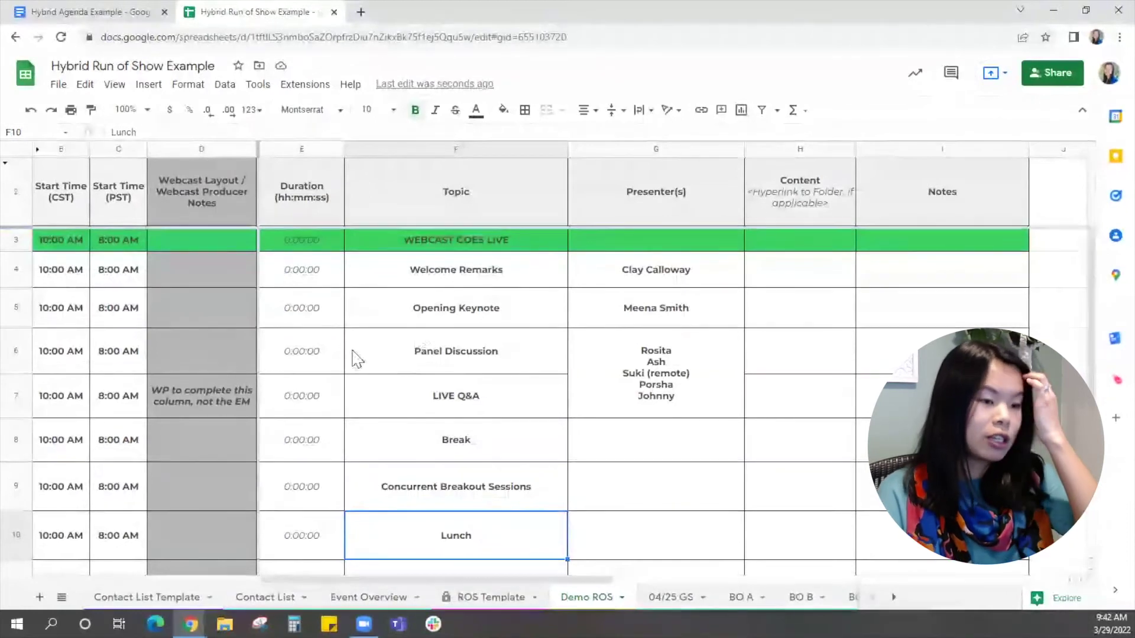
pyautogui.click(78, 245)
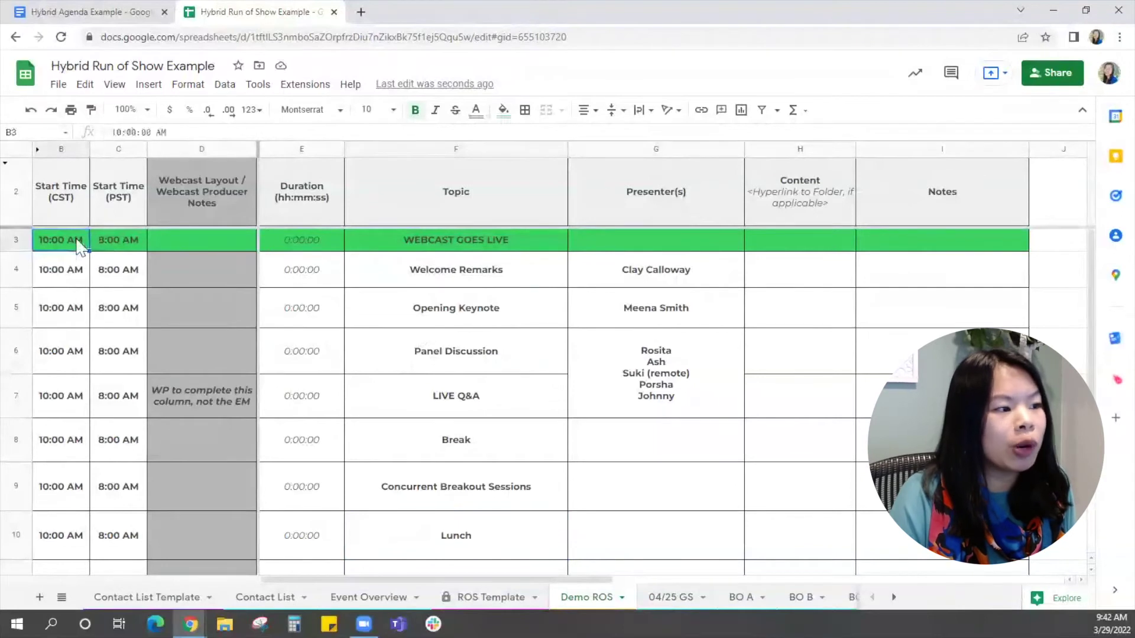
pyautogui.click(113, 247)
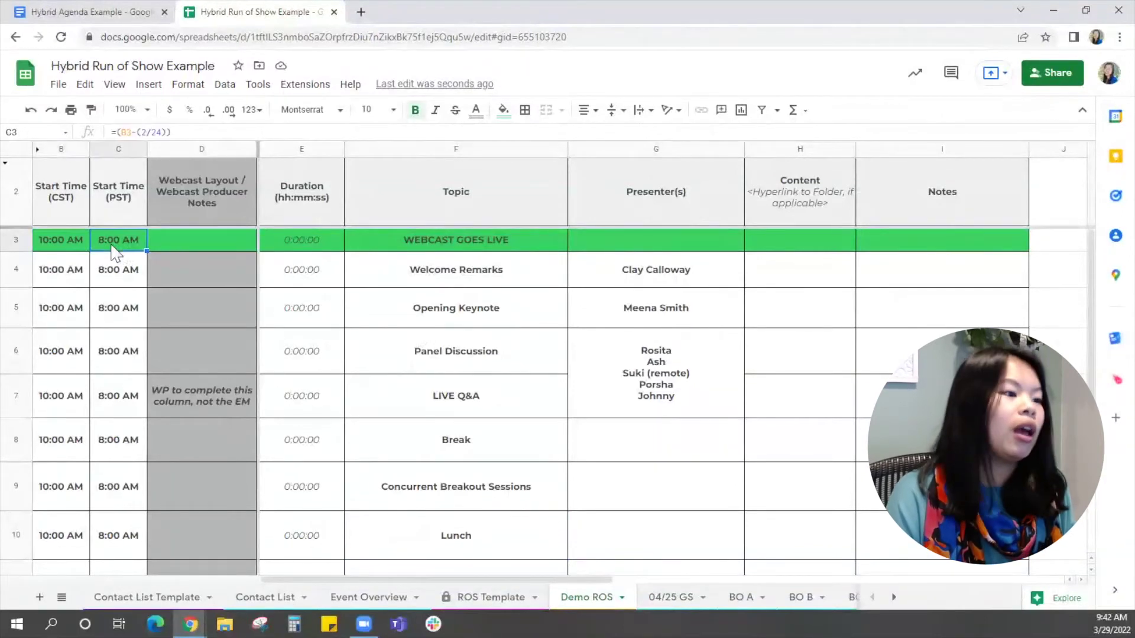
pyautogui.click(305, 272)
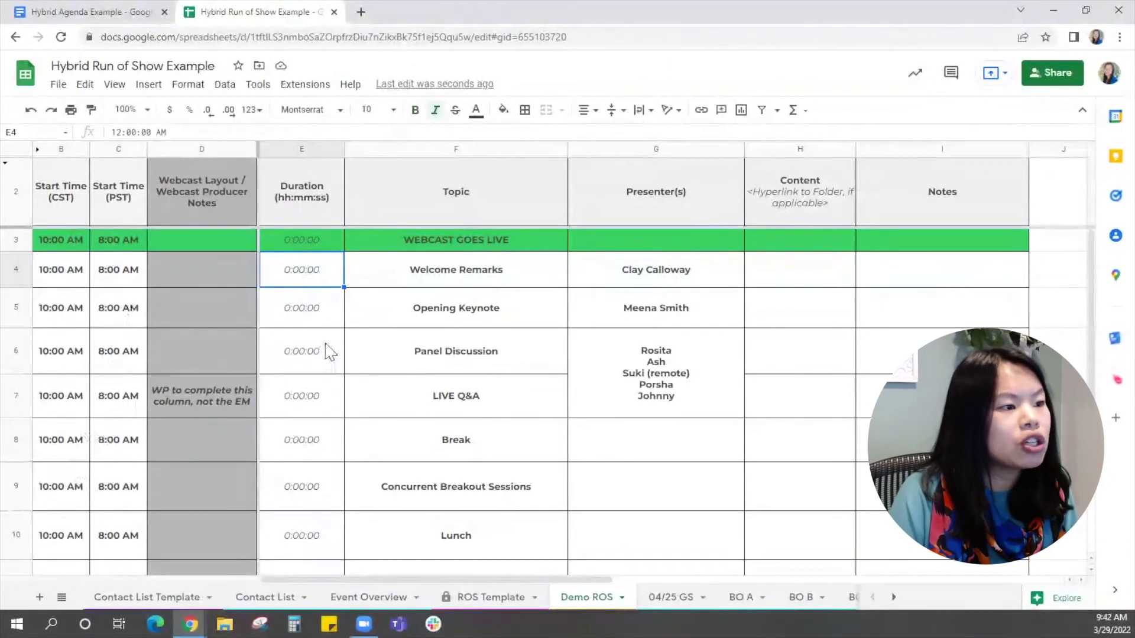
# - Enter durations 0:15:00, 0:45 and 1:00 in E4, E5 and E6 per the agenda
pyautogui.click(99, 16)
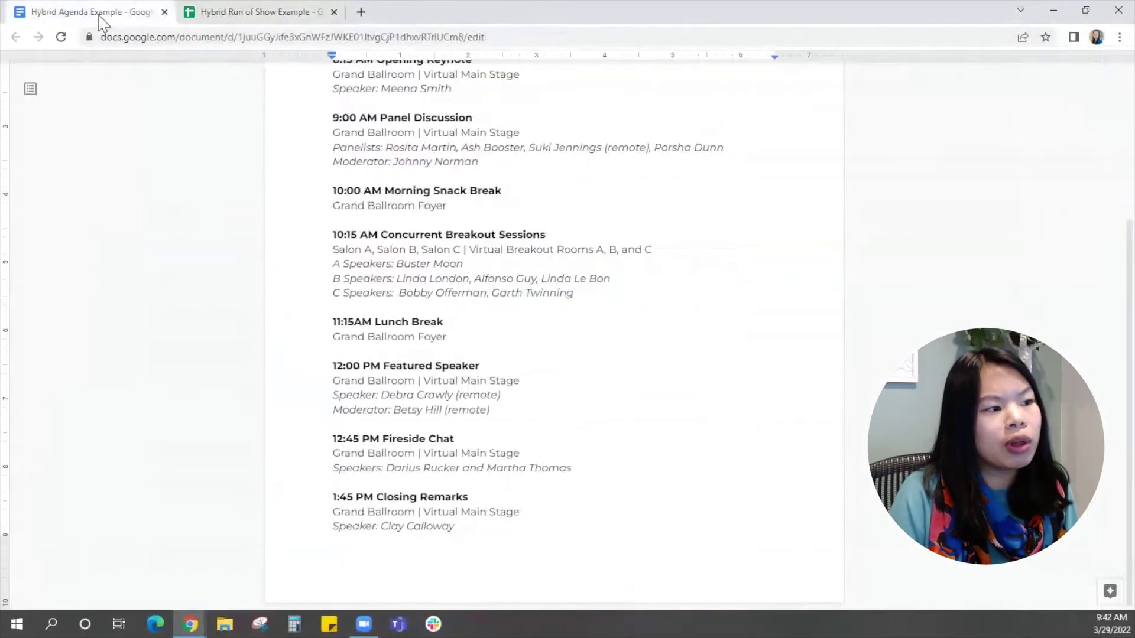
pyautogui.scroll(4, 410, 243)
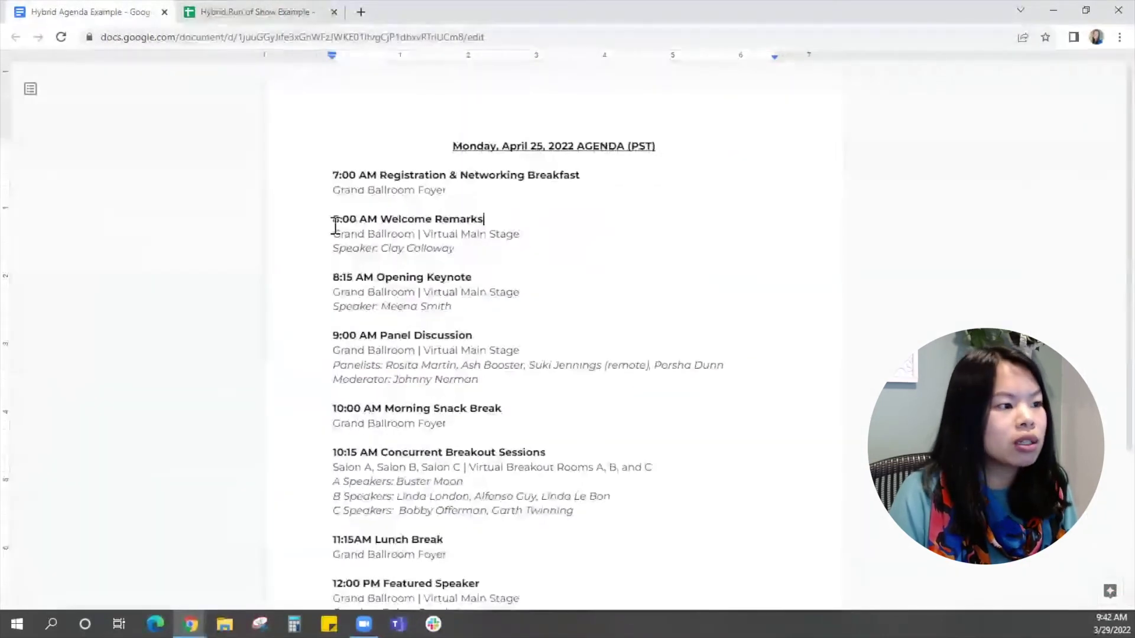
pyautogui.click(257, 12)
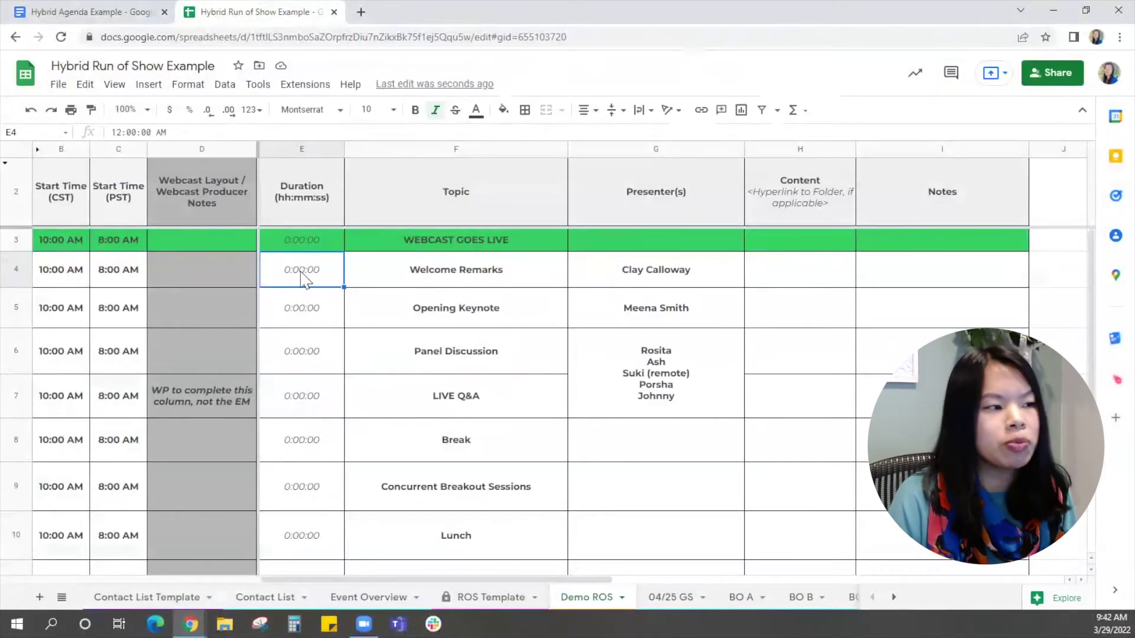
pyautogui.write('0:15:0')
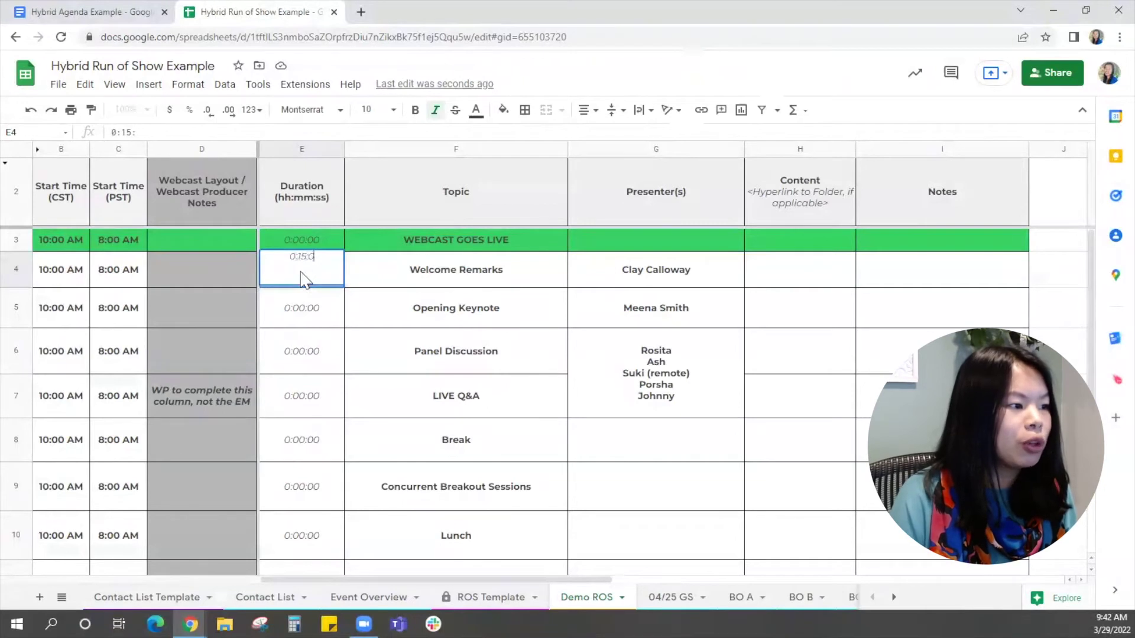
pyautogui.write('0')
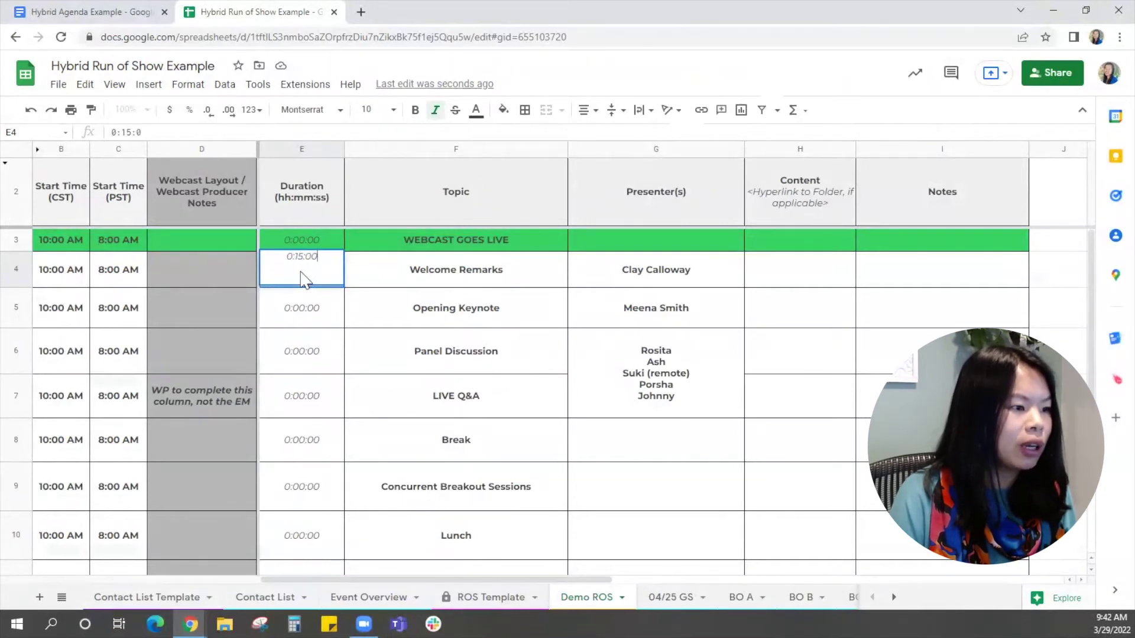
pyautogui.press('Return')
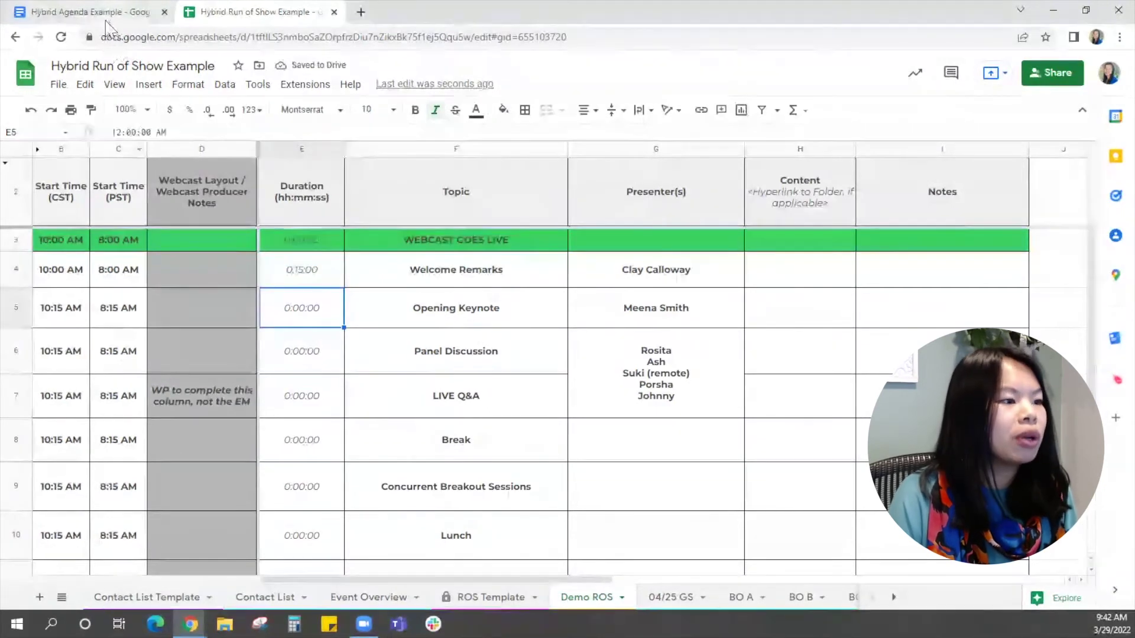
pyautogui.click(107, 18)
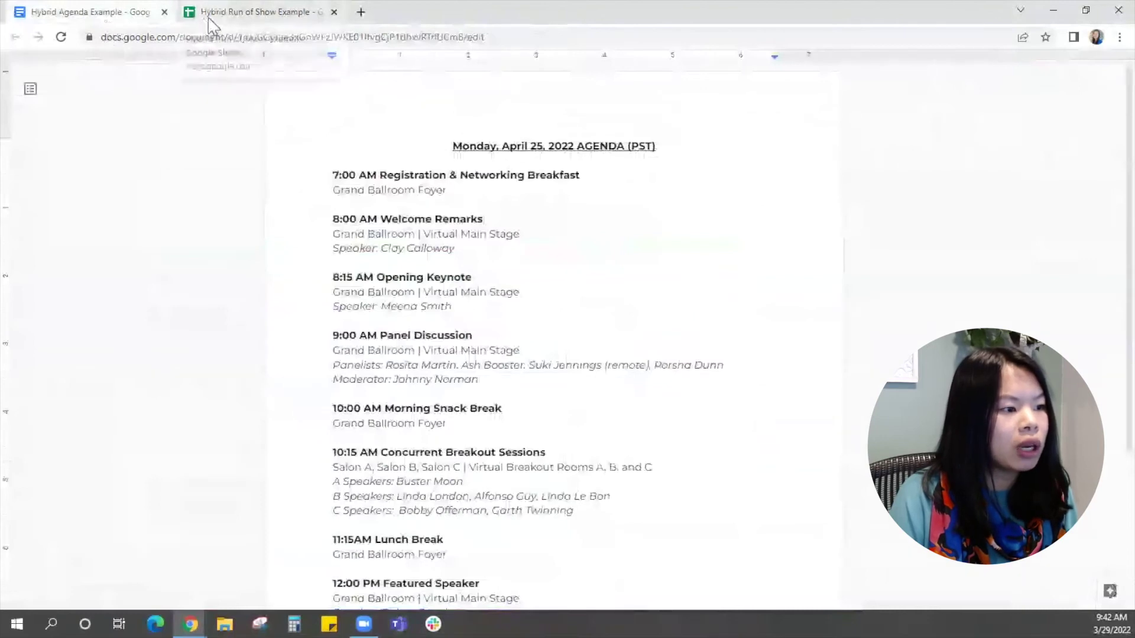
pyautogui.click(220, 12)
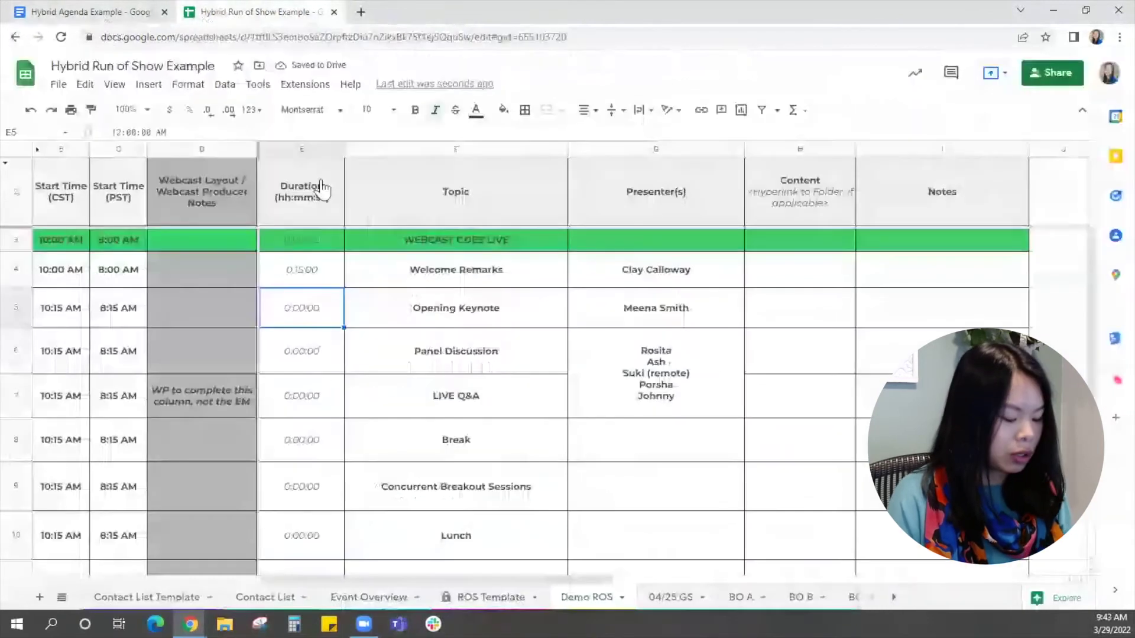
pyautogui.write('0:45')
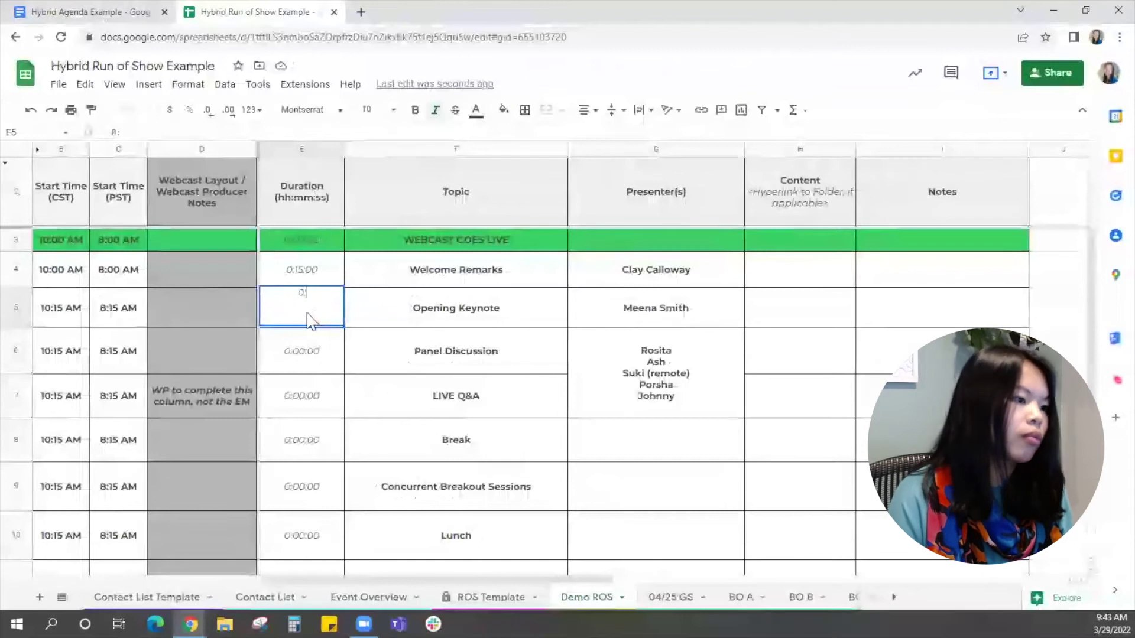
pyautogui.press('Return')
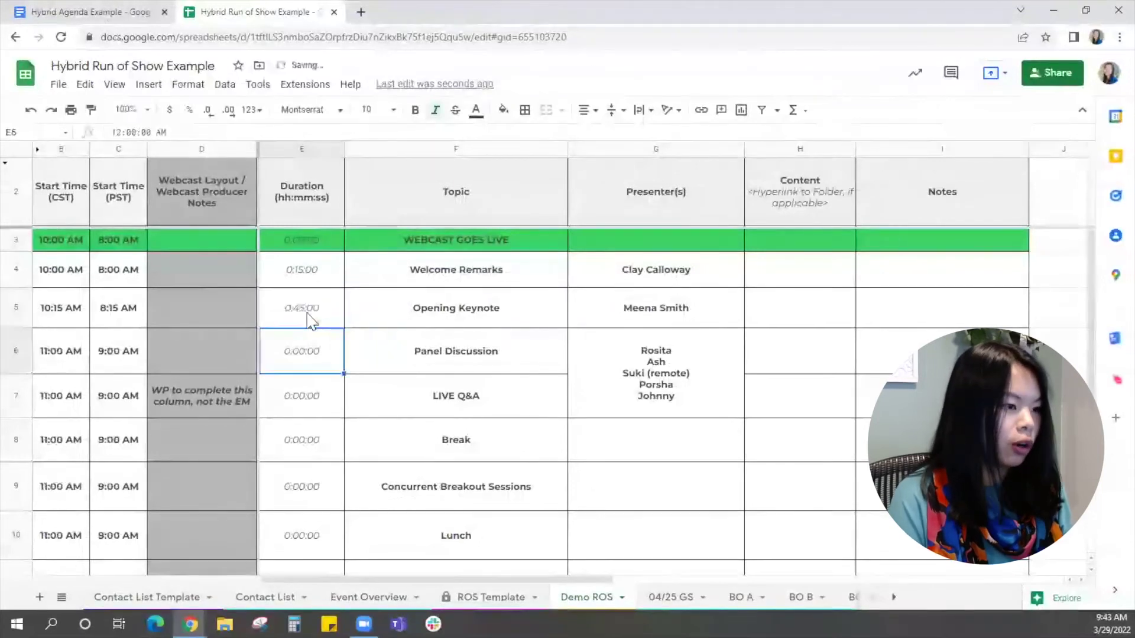
pyautogui.write('1:00')
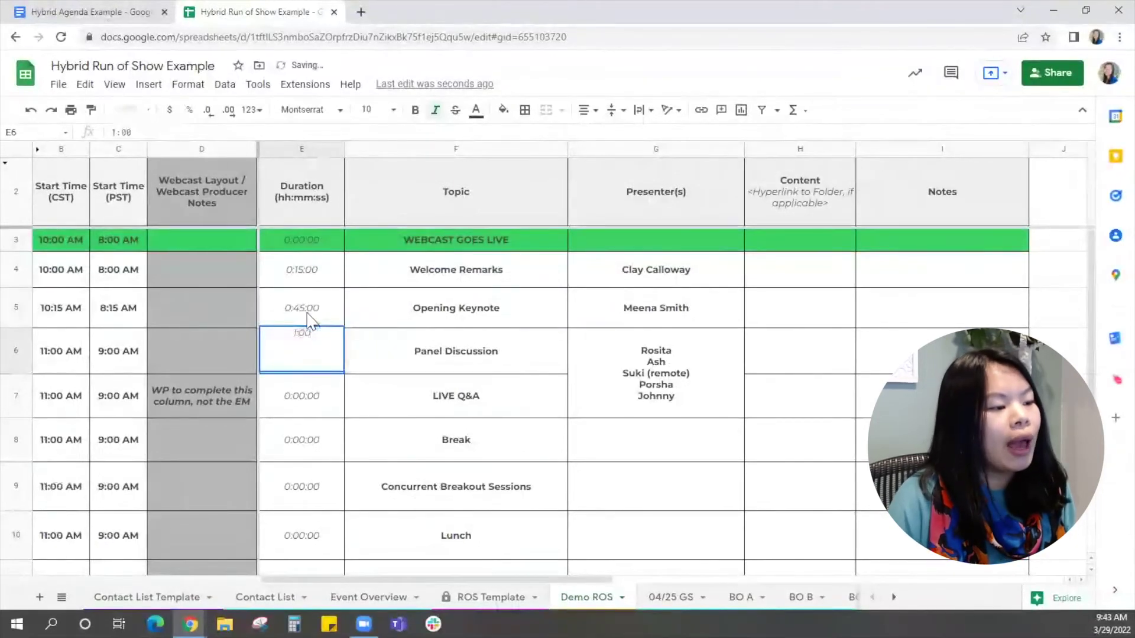
pyautogui.press('Return')
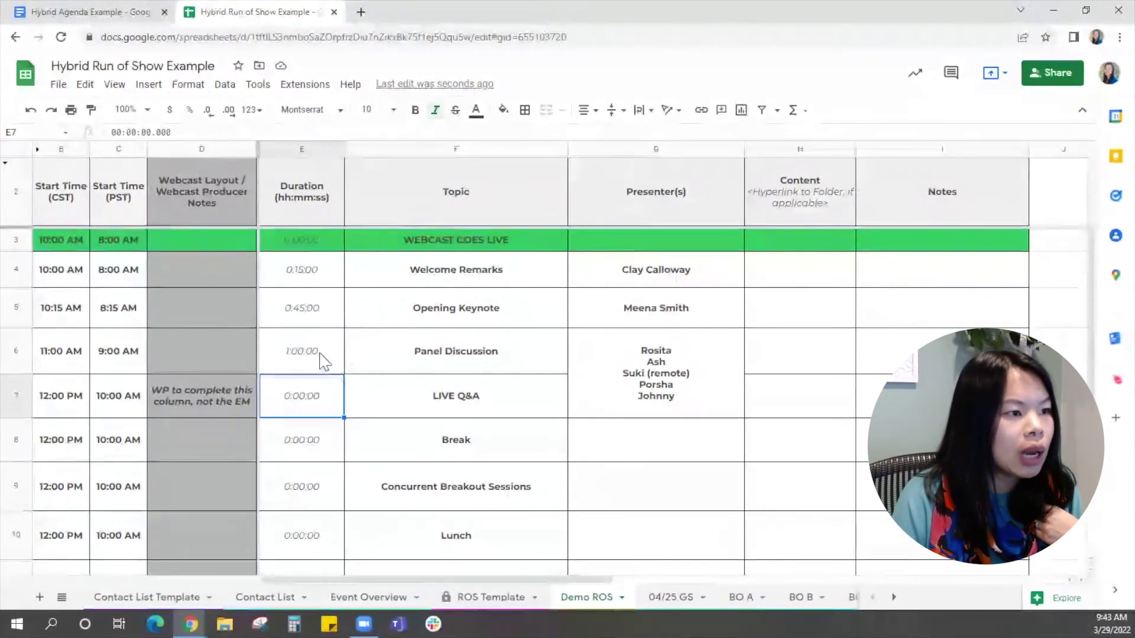
pyautogui.moveTo(319, 358); pyautogui.dragTo(319, 397)
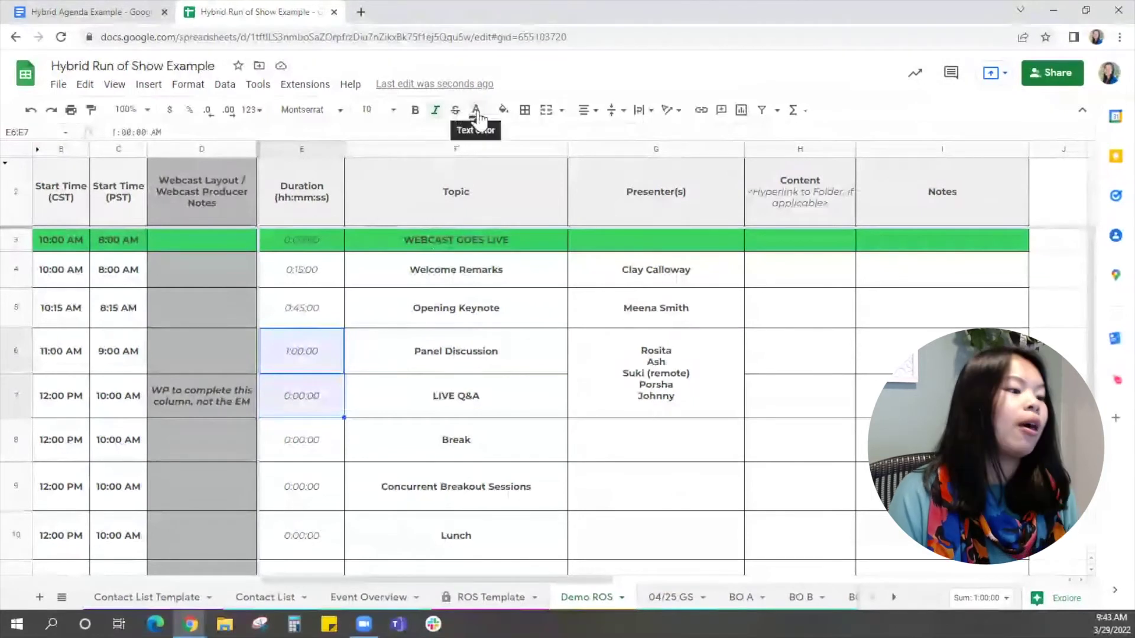
# - Turn the E6:E7 duration text red
pyautogui.click(476, 110)
pyautogui.click(485, 177)
pyautogui.click(324, 414)
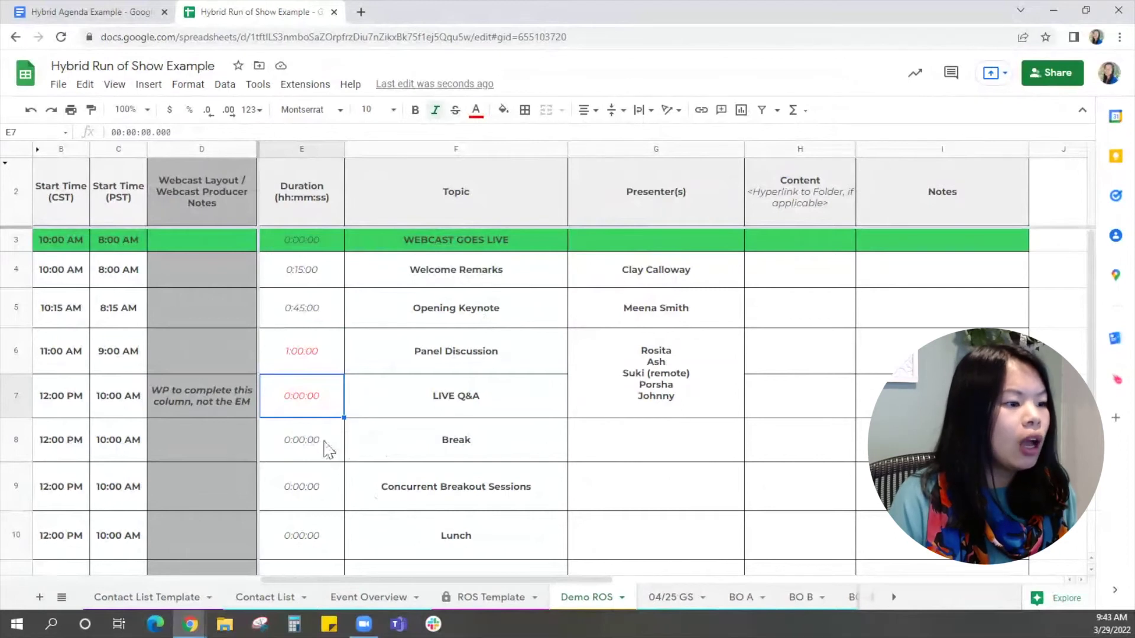
# - Give Break 0:15:00 and Concurrent Breakout Sessions 1:00:00 in E8 and E9
pyautogui.click(124, 23)
pyautogui.scroll(-3, 456, 246)
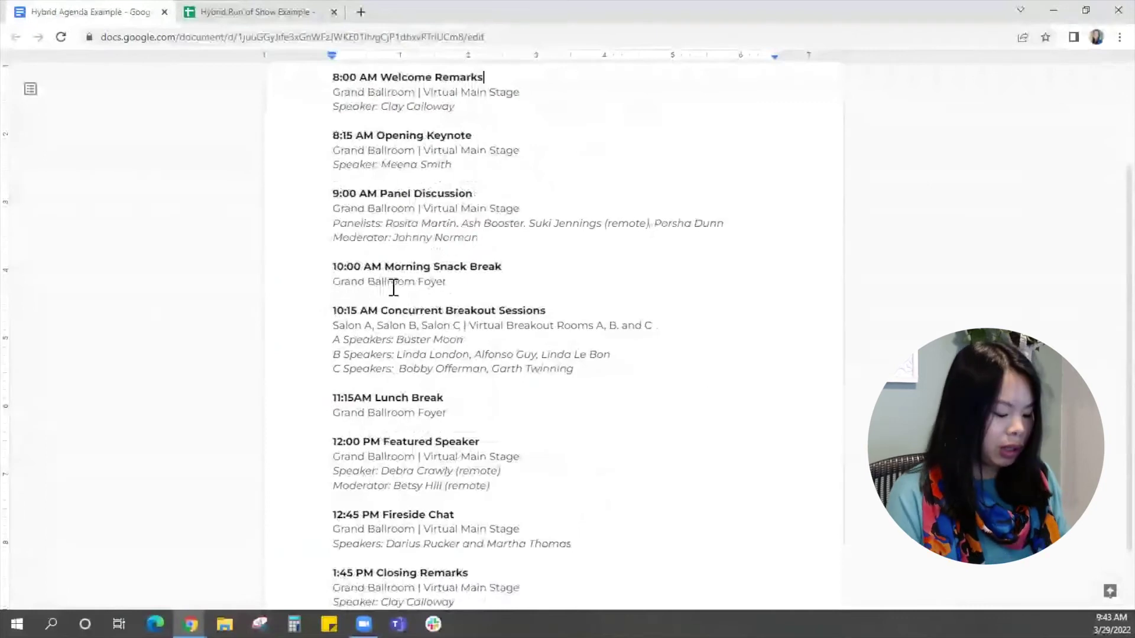
pyautogui.click(255, 18)
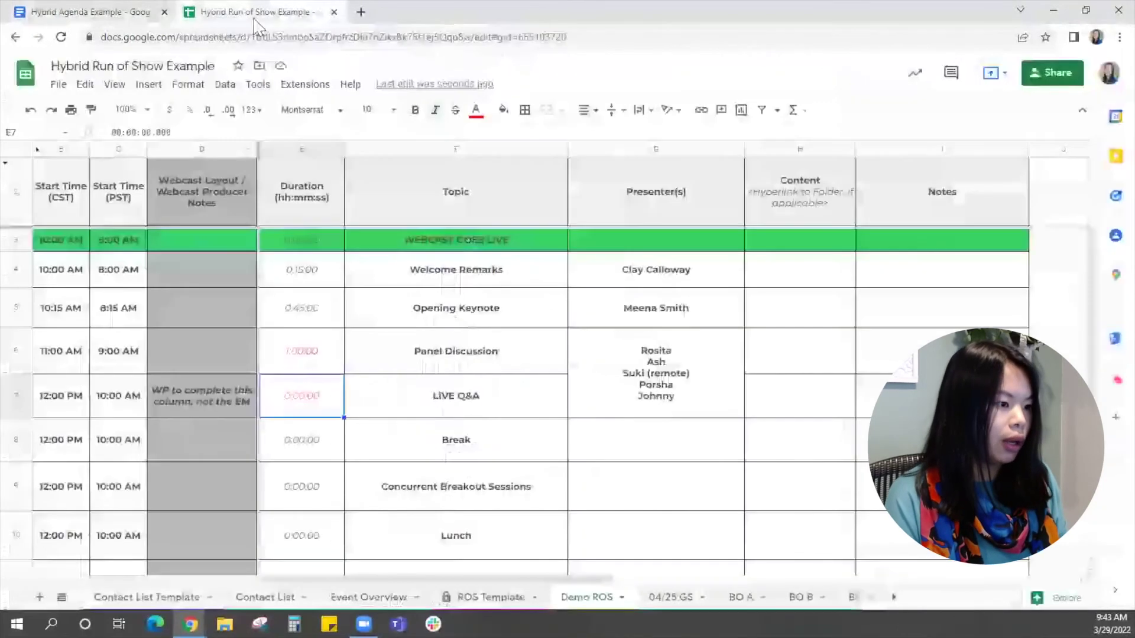
pyautogui.click(311, 445)
pyautogui.write('0:15:0')
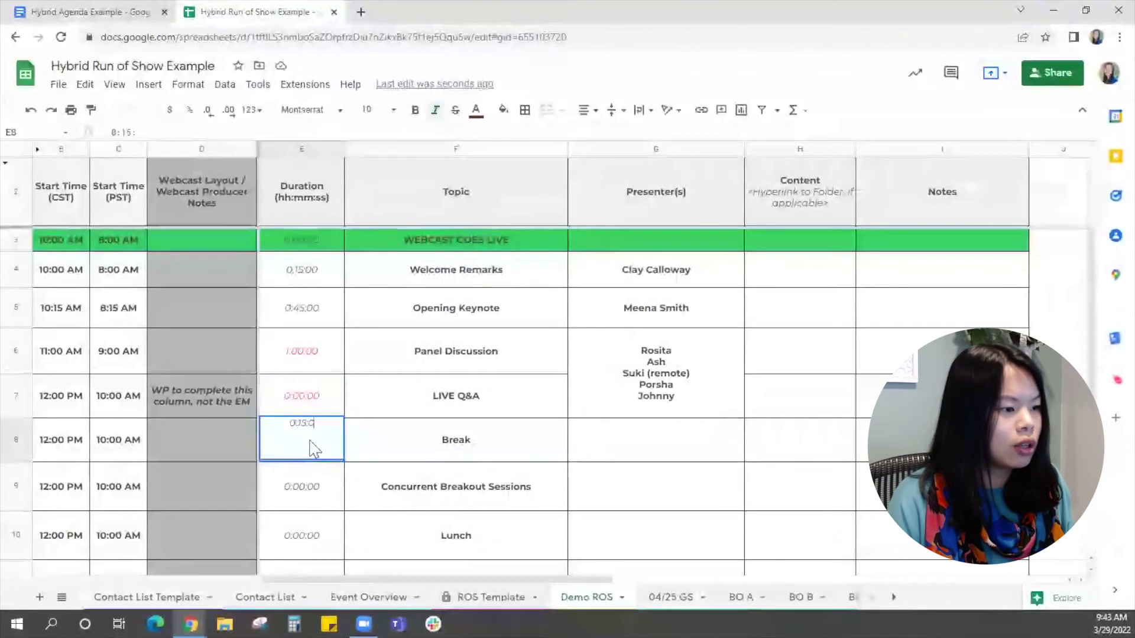
pyautogui.write('0')
pyautogui.press('Return')
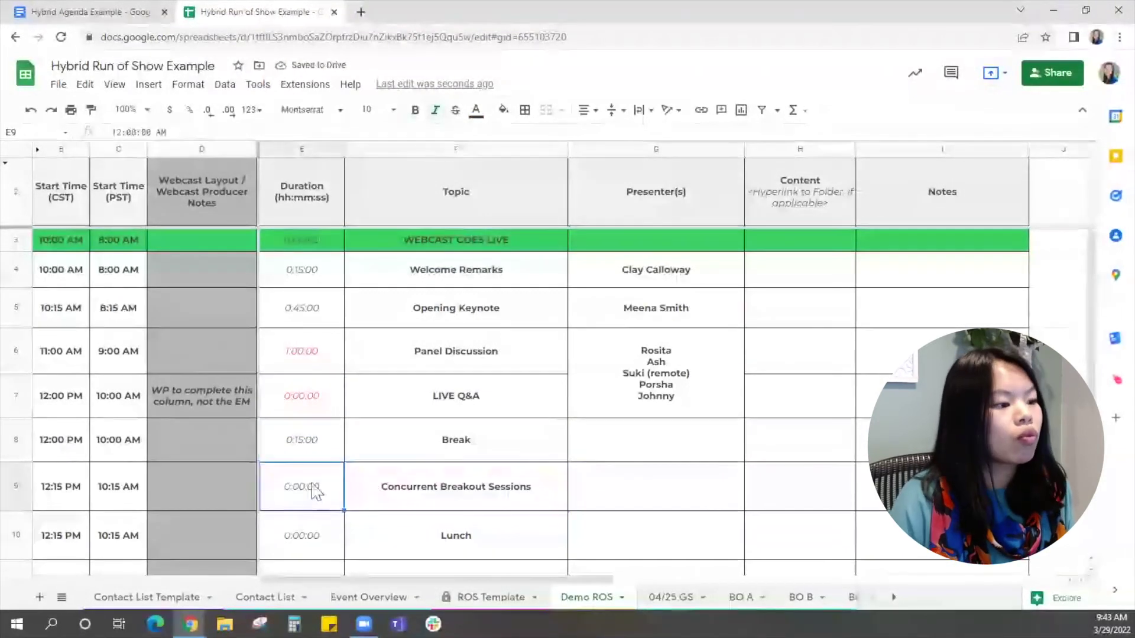
pyautogui.write('1:00:00')
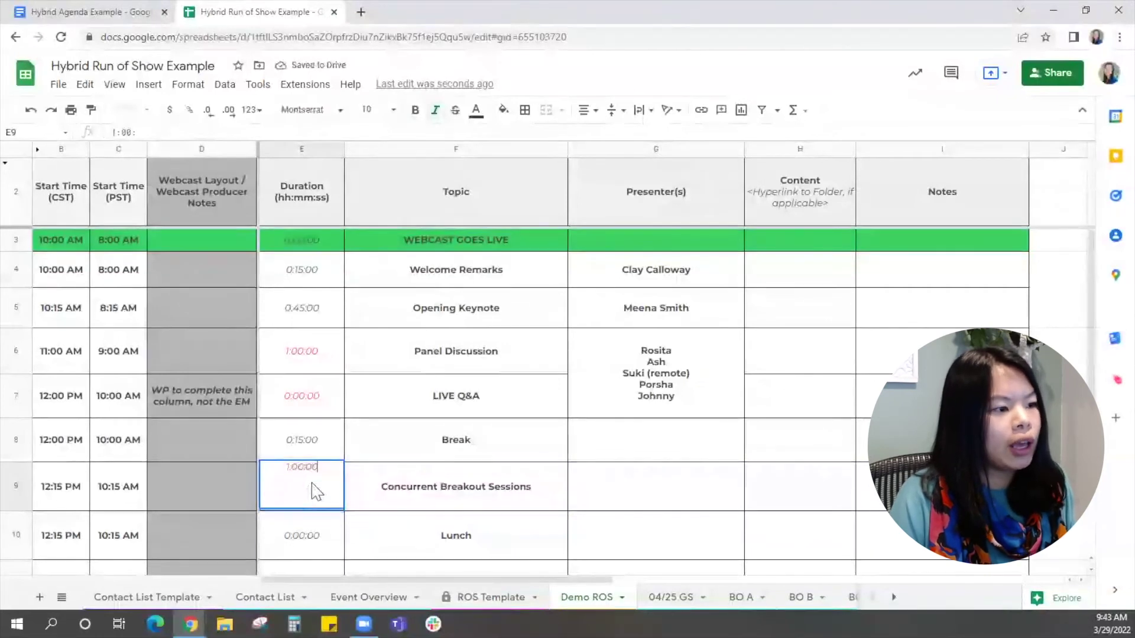
pyautogui.press('Return')
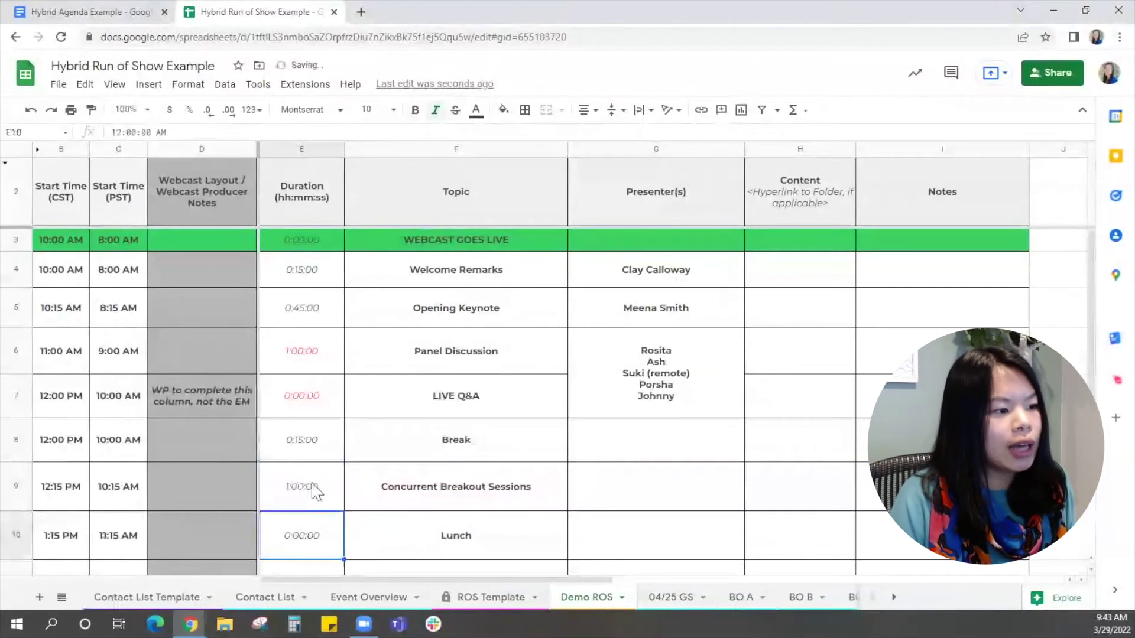
# - Set the Lunch duration in E10 to 0:45:00
pyautogui.click(133, 17)
pyautogui.click(269, 12)
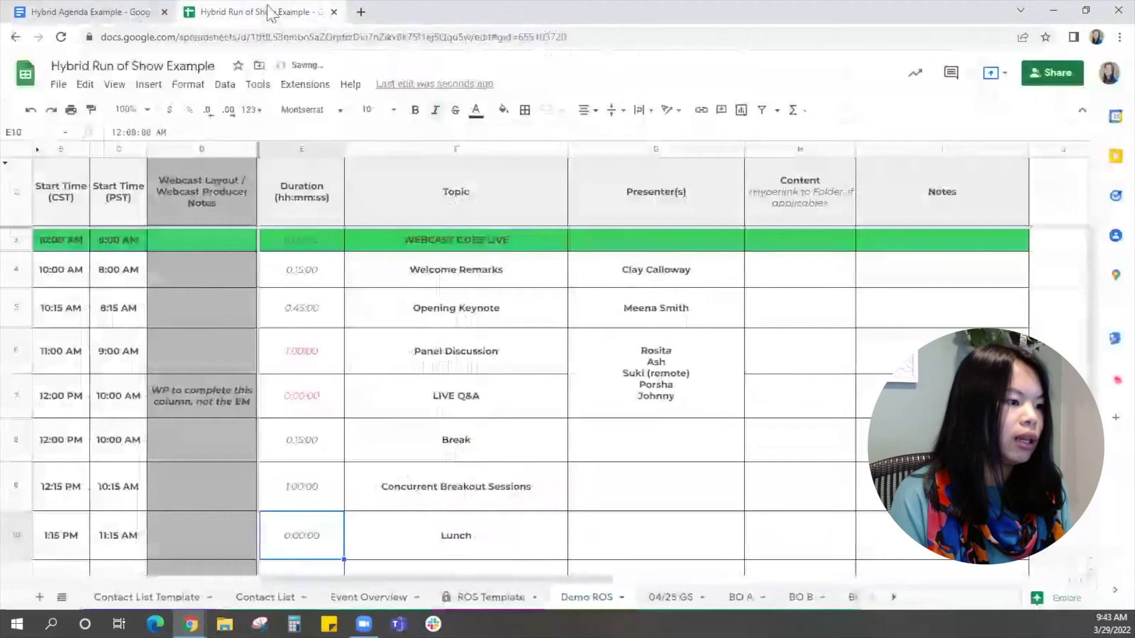
pyautogui.scroll(-2, 307, 451)
pyautogui.write('0:45')
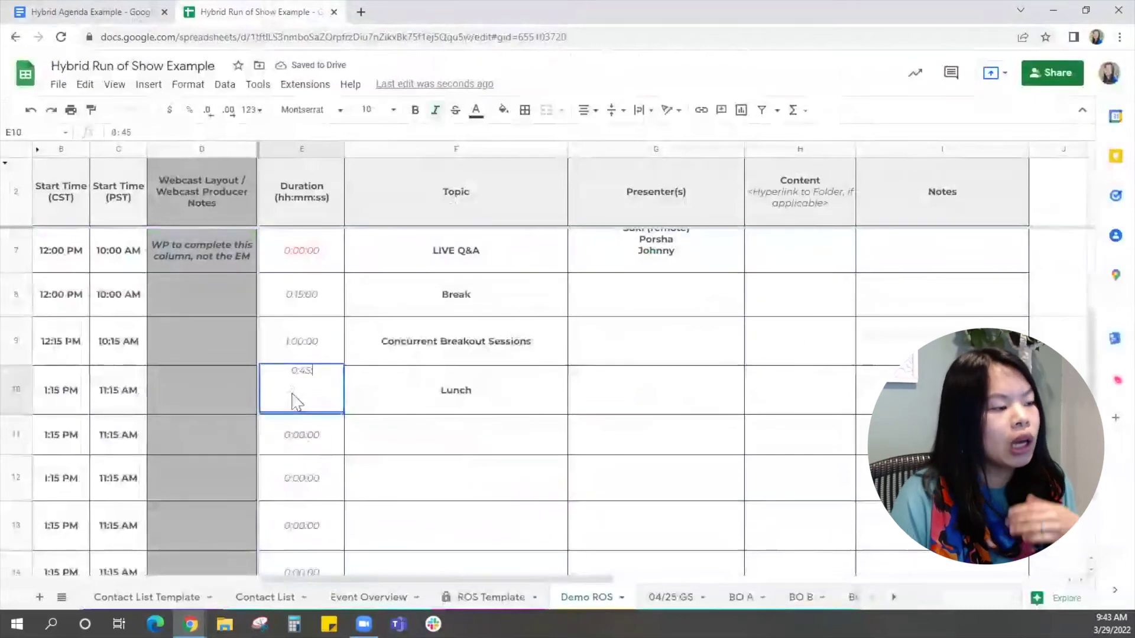
pyautogui.write(':00')
pyautogui.press('Return')
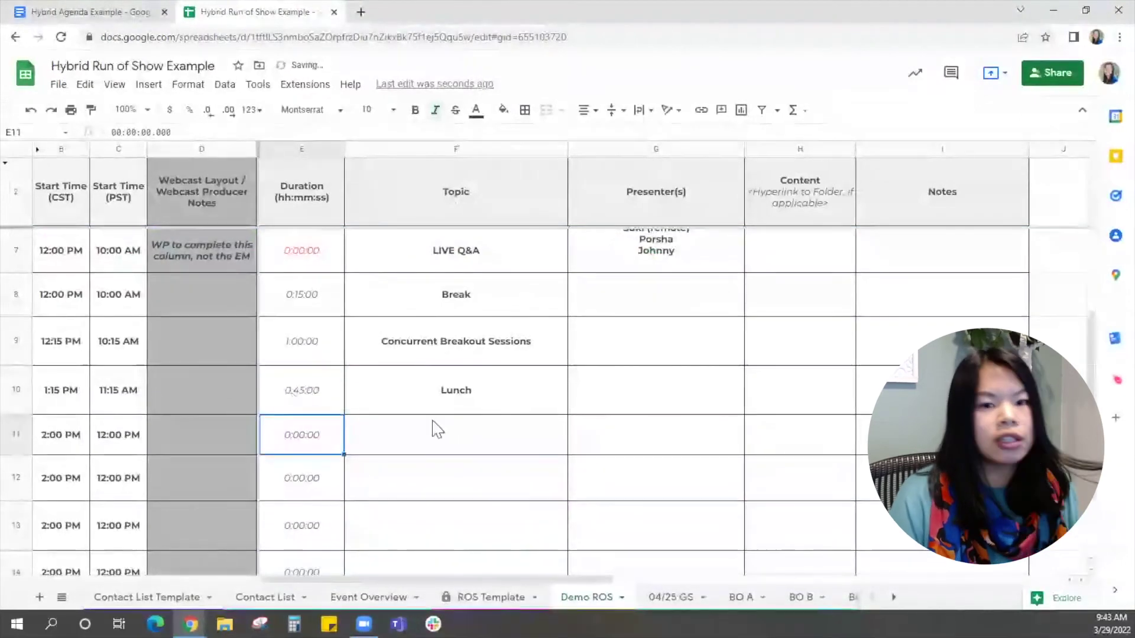
pyautogui.scroll(3, 435, 429)
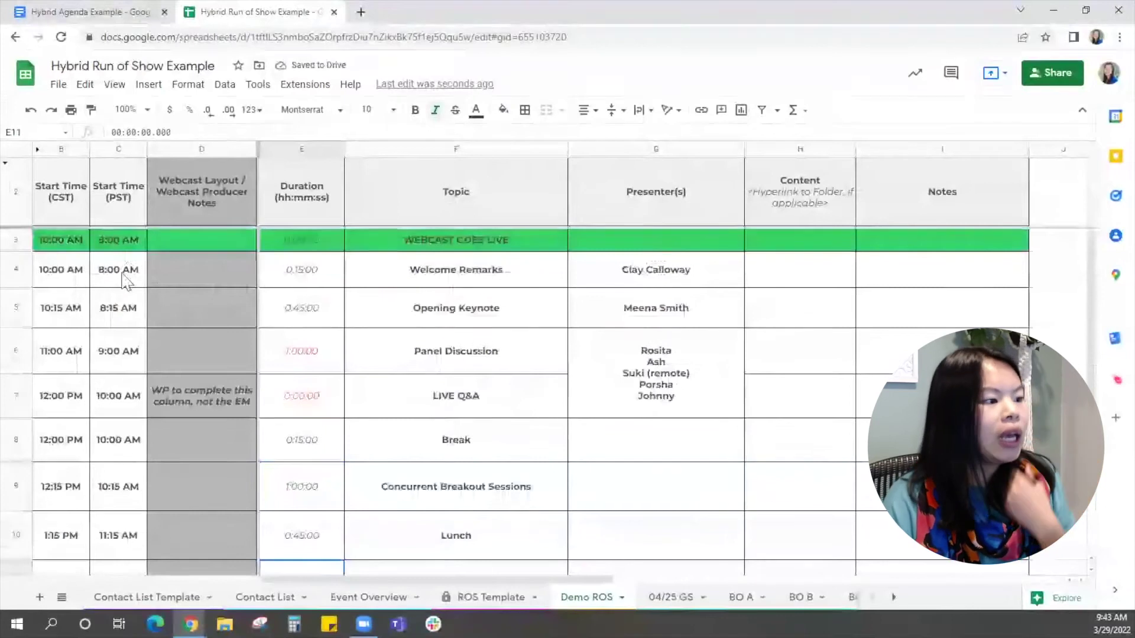
pyautogui.click(124, 278)
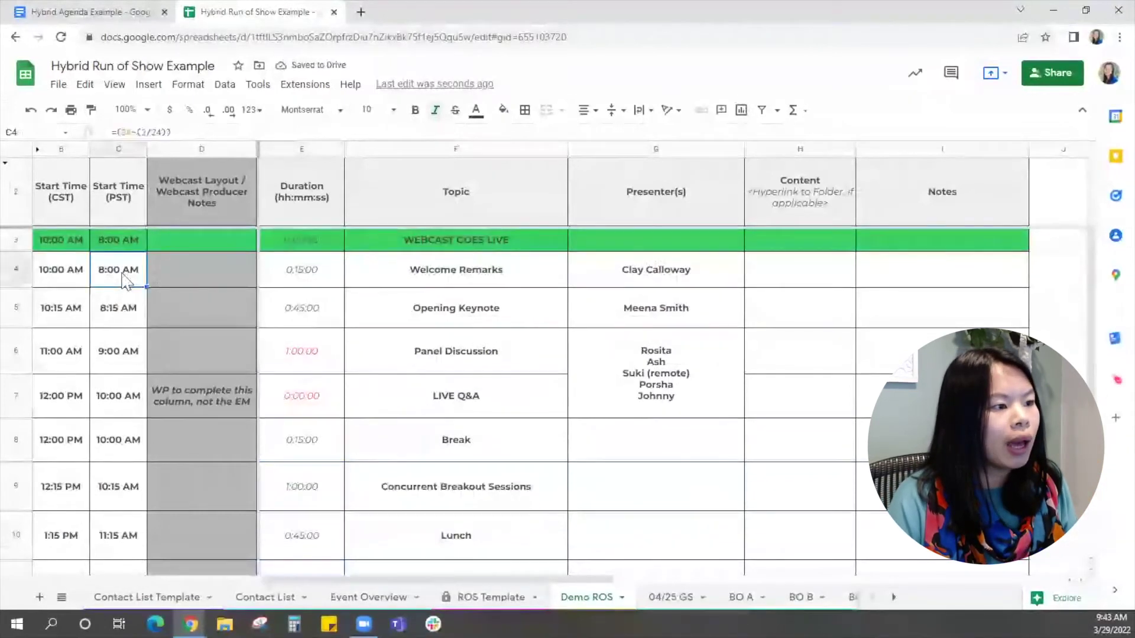
pyautogui.click(119, 308)
pyautogui.click(121, 350)
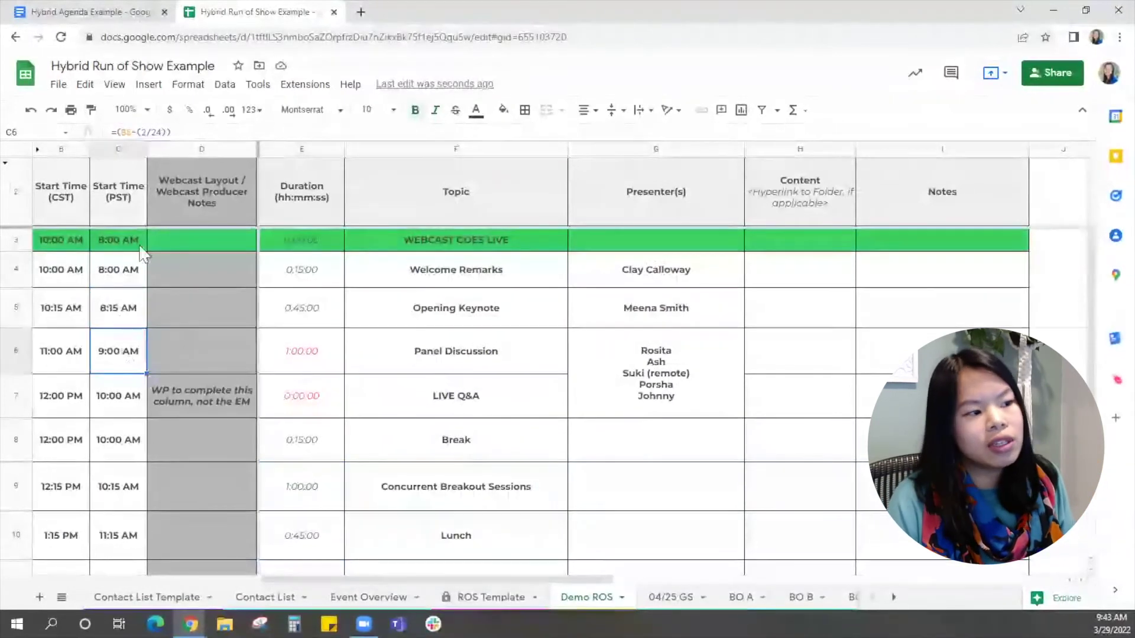
pyautogui.click(121, 13)
pyautogui.scroll(2, 374, 275)
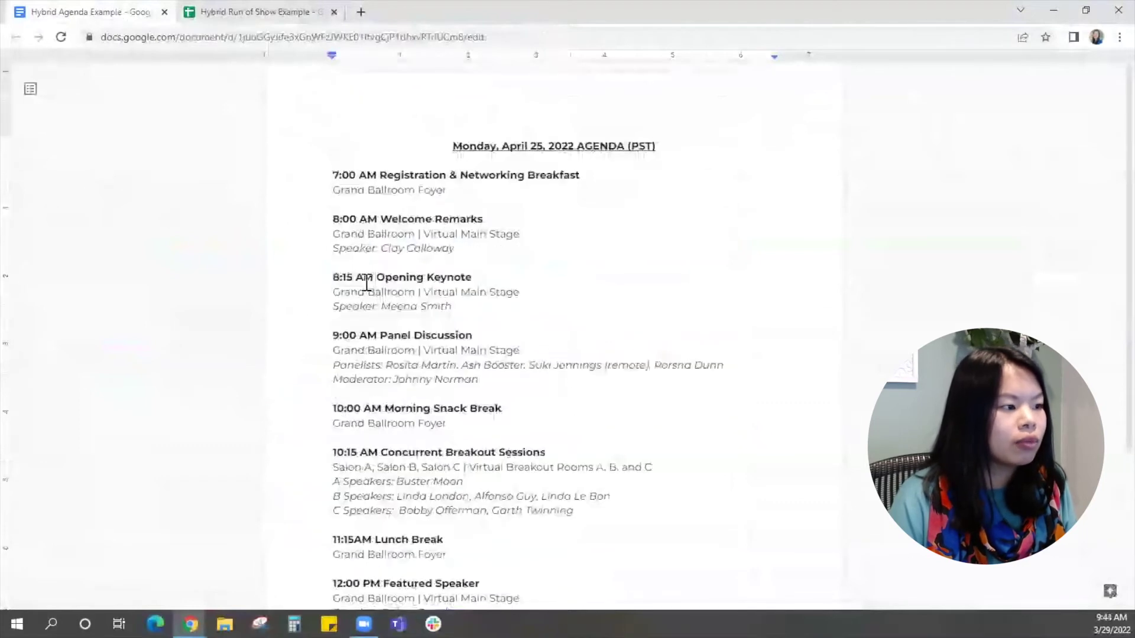
pyautogui.click(255, 16)
pyautogui.scroll(-3, 240, 272)
pyautogui.click(122, 260)
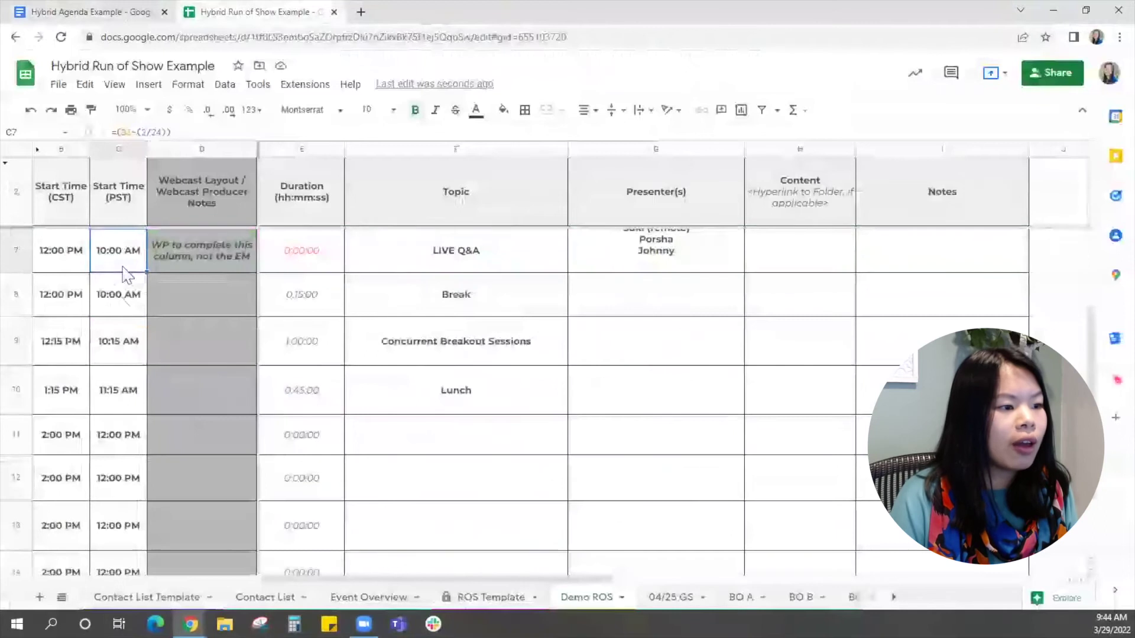
pyautogui.moveTo(126, 274); pyautogui.dragTo(121, 299)
pyautogui.click(127, 355)
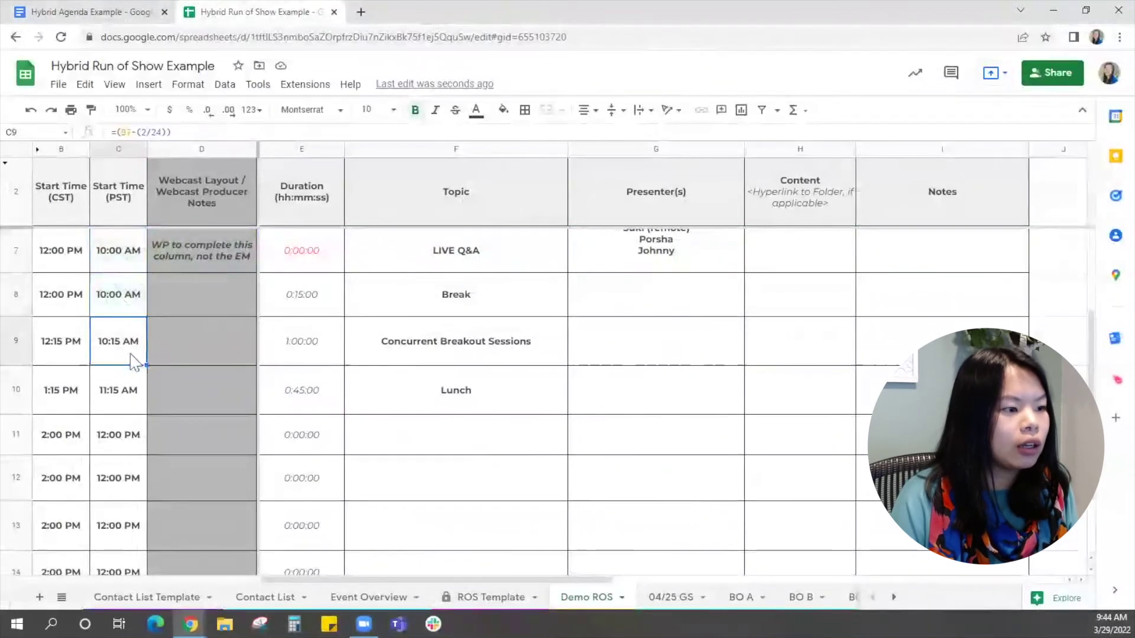
pyautogui.click(125, 402)
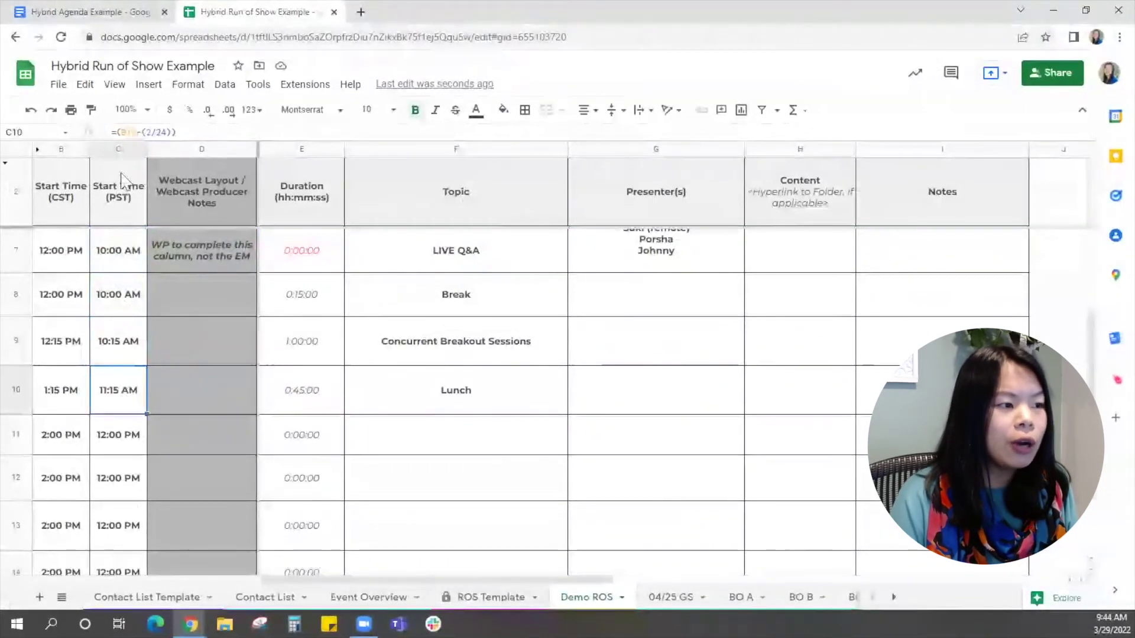
pyautogui.hotkey('ctrl', 'shift', 'Tab')
pyautogui.scroll(-2, 392, 473)
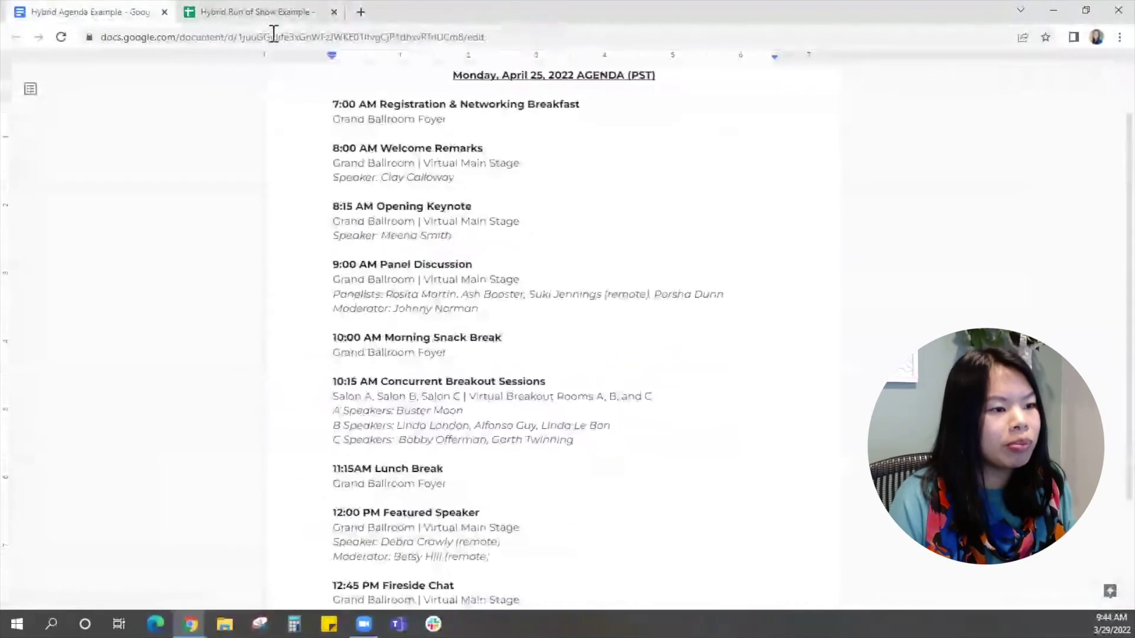
pyautogui.hotkey('ctrl', 'Tab')
pyautogui.scroll(3, 671, 399)
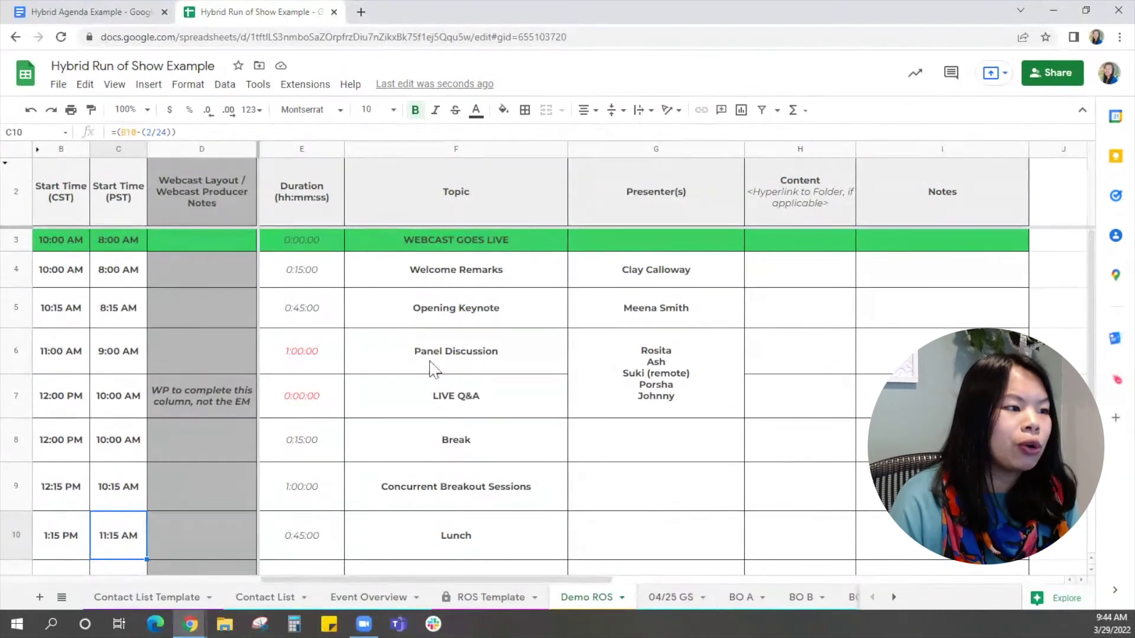
pyautogui.click(131, 278)
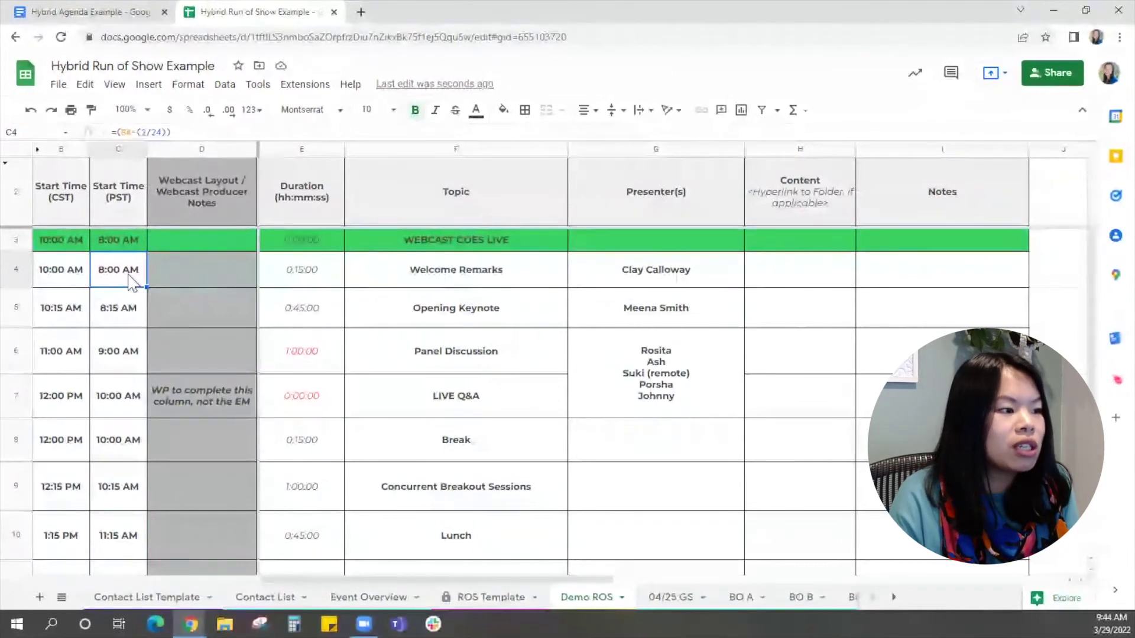
# - Insert a row above Welcome Remarks reading 'HOLD SLIDE w/ music & 15 min timer'
pyautogui.click(16, 269)
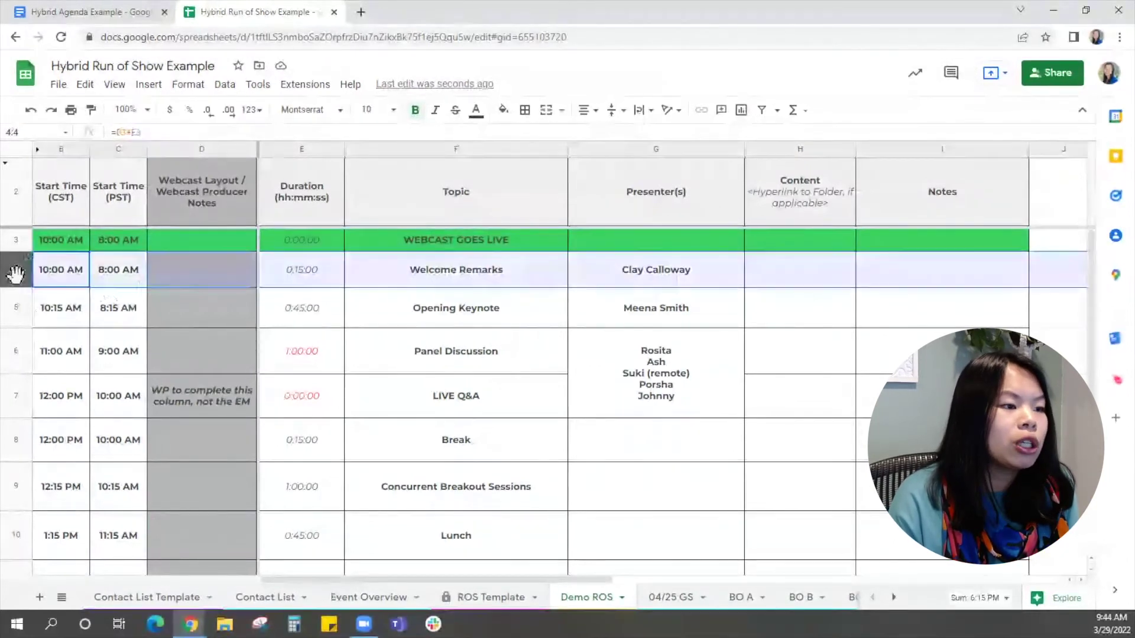
pyautogui.rightClick(18, 270)
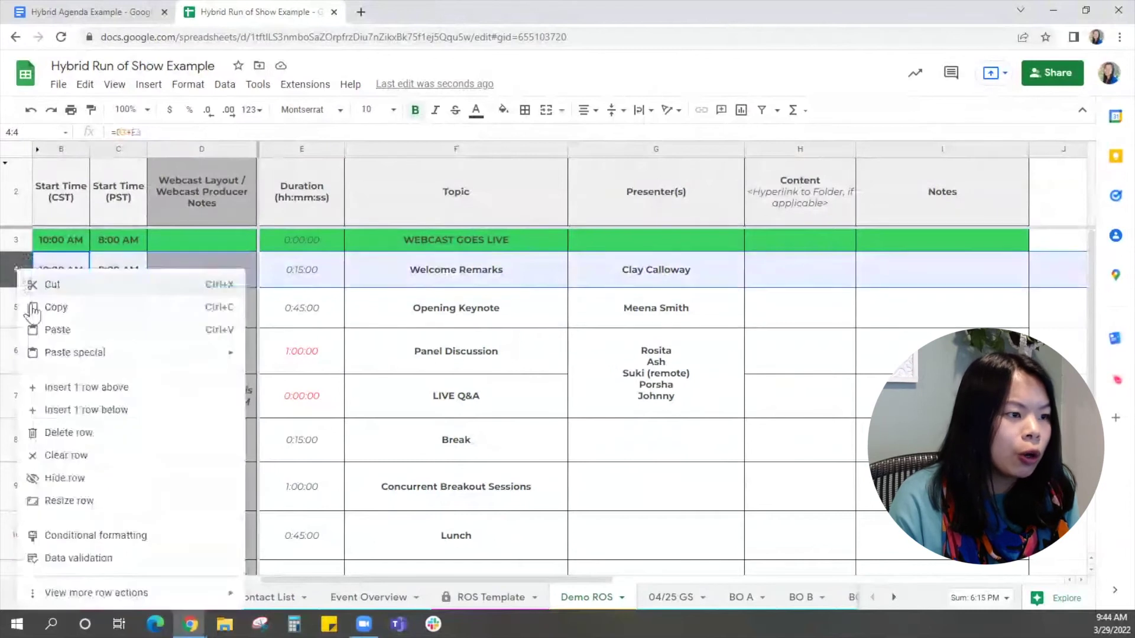
pyautogui.click(112, 388)
pyautogui.click(460, 274)
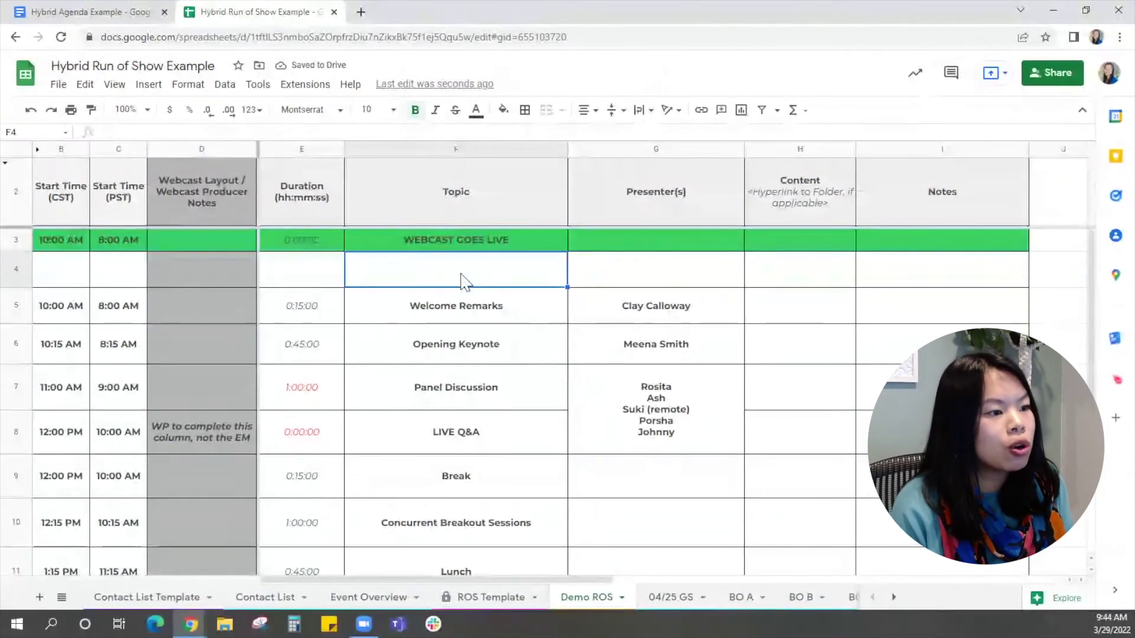
pyautogui.write('HOL')
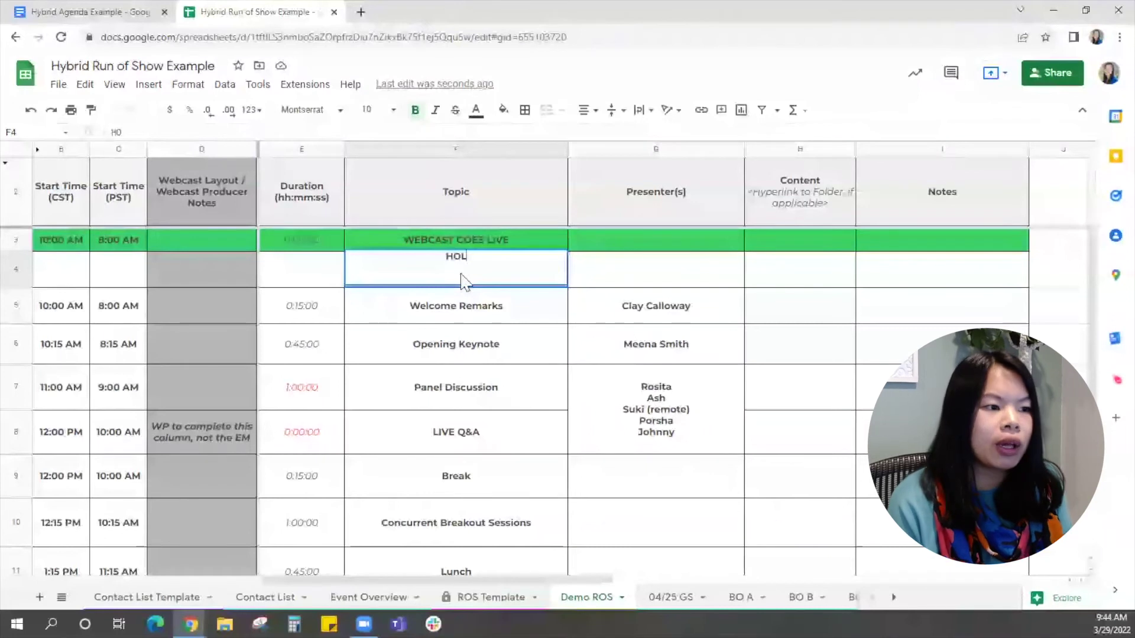
pyautogui.write('D SLIDE w/ musi')
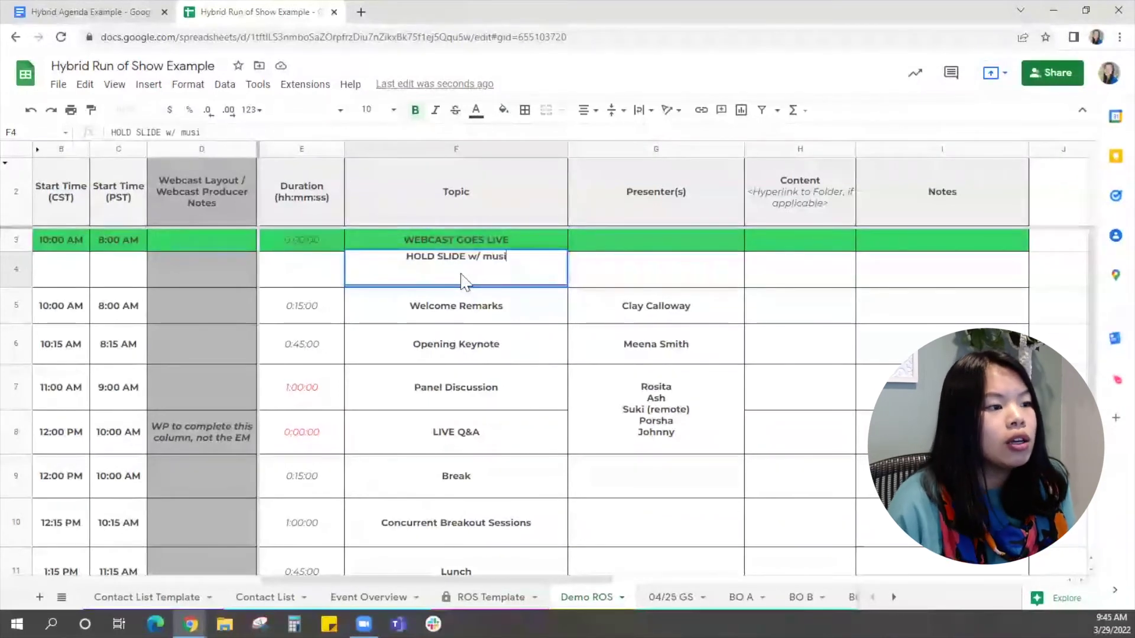
pyautogui.write('c & 15 min timer')
pyautogui.press('Return')
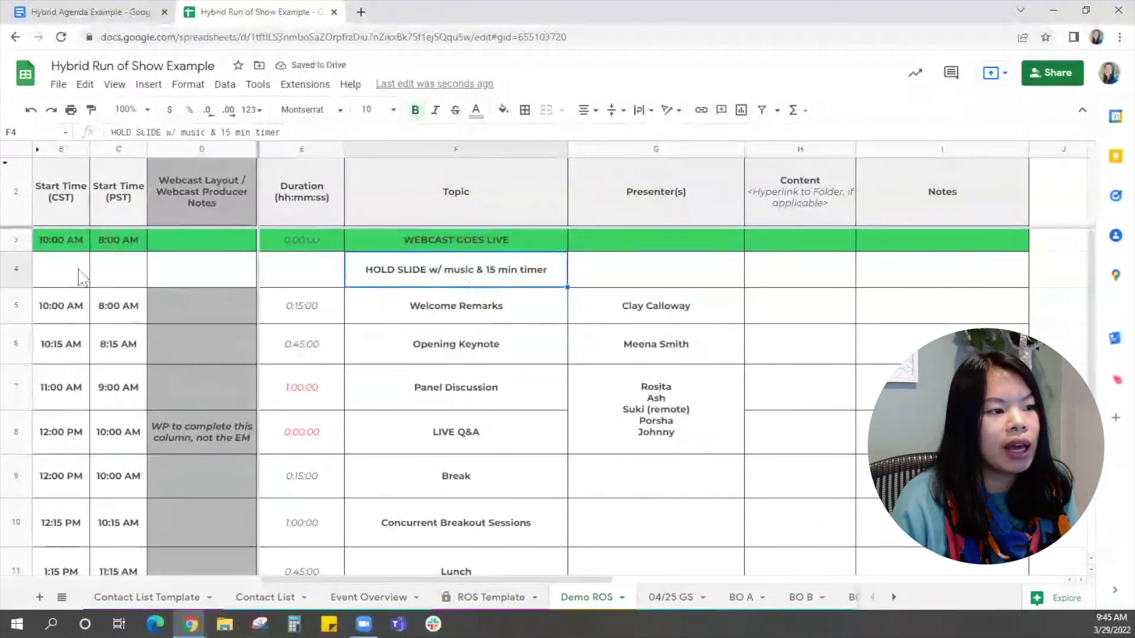
# - Fill the new hold row light pink across its full width
pyautogui.moveTo(75, 270); pyautogui.dragTo(891, 273)
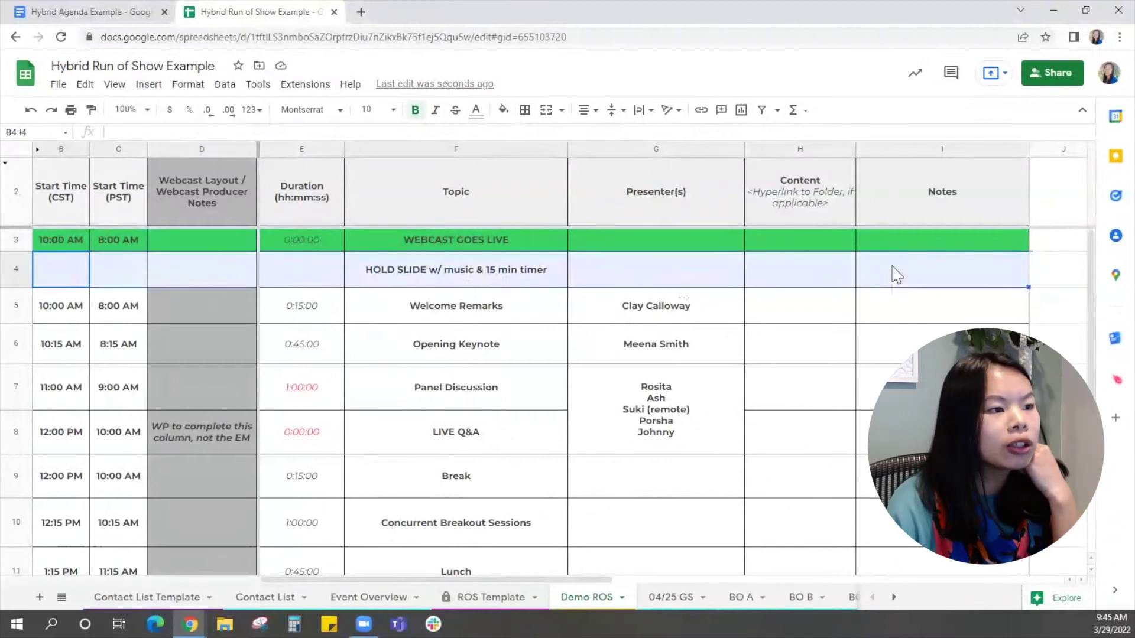
pyautogui.click(504, 110)
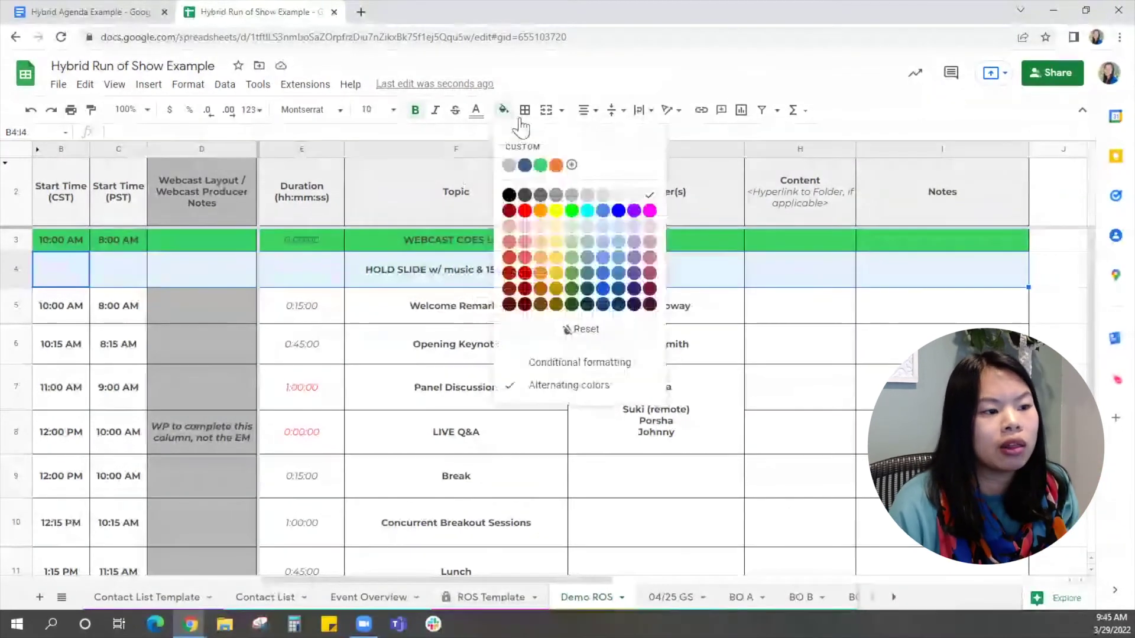
pyautogui.click(650, 226)
pyautogui.click(538, 319)
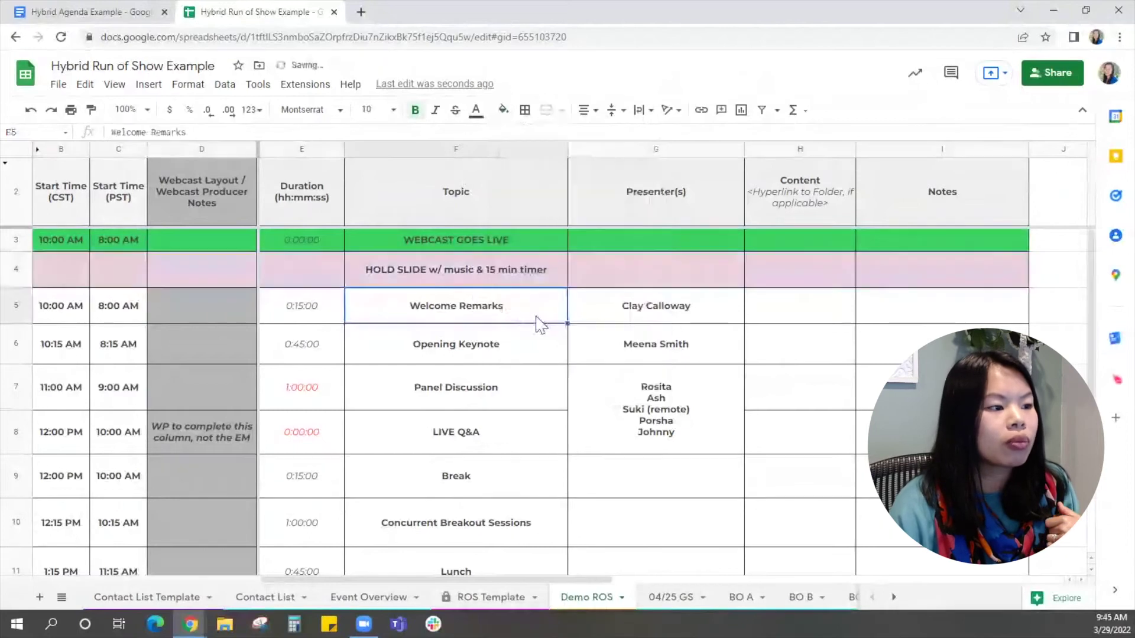
# - Set the WEBCAST GOES LIVE start time in B3 to 9:45 AM
pyautogui.click(562, 331)
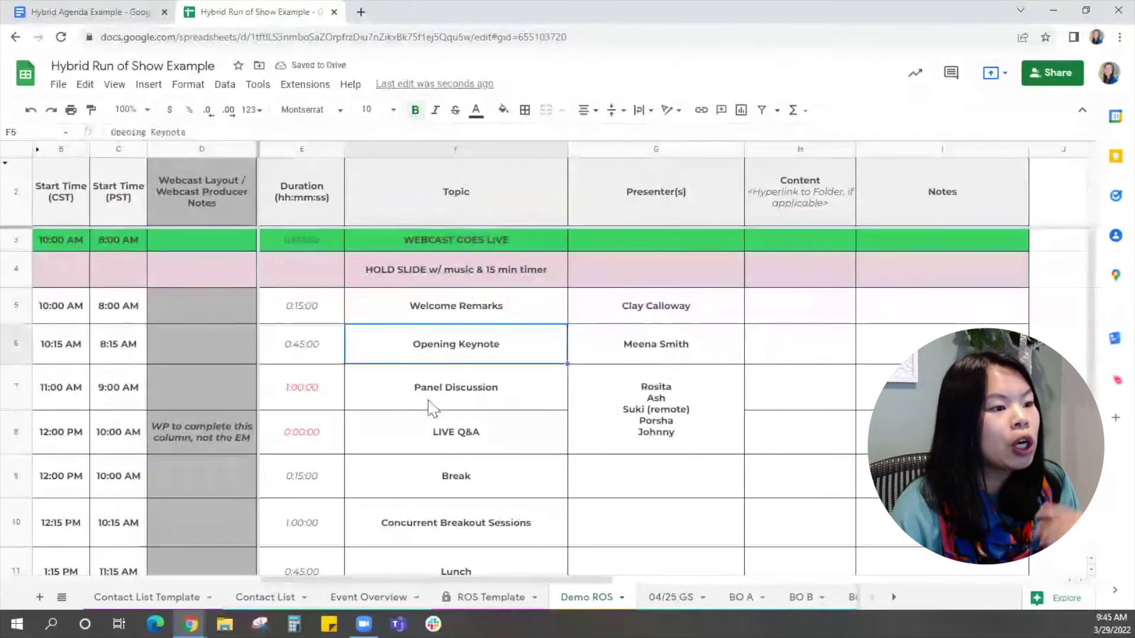
pyautogui.click(479, 281)
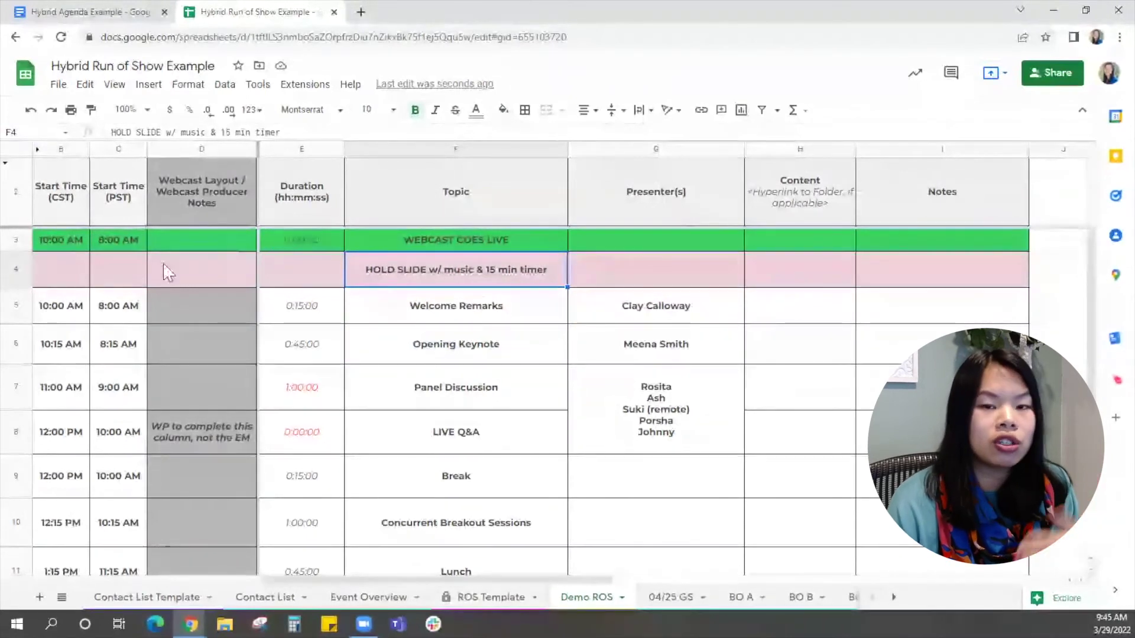
pyautogui.click(124, 242)
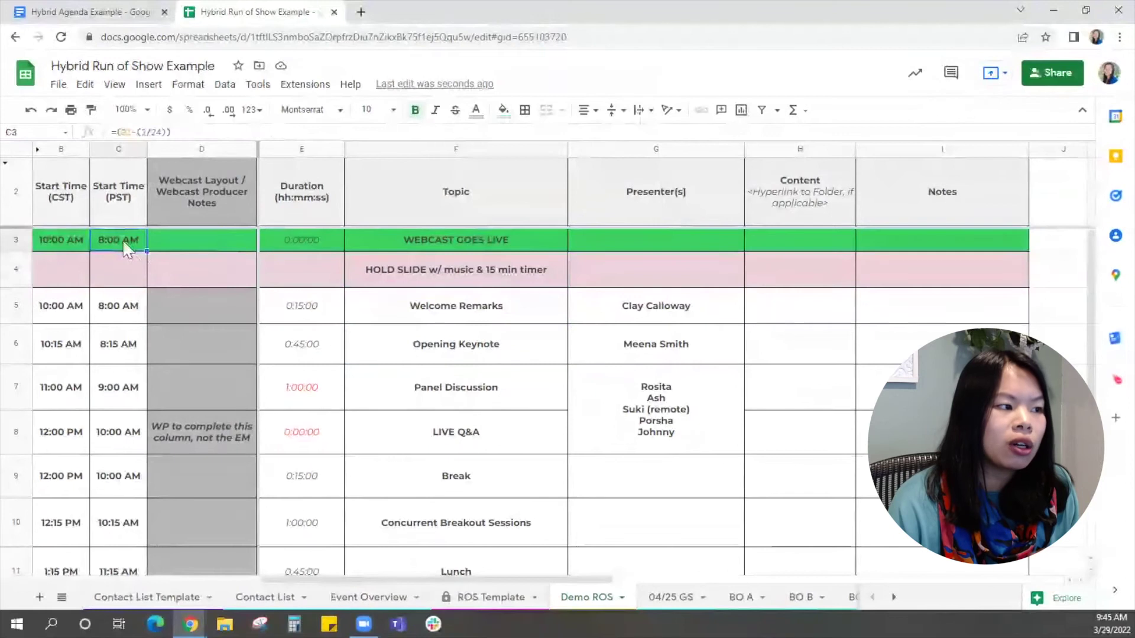
pyautogui.click(59, 243)
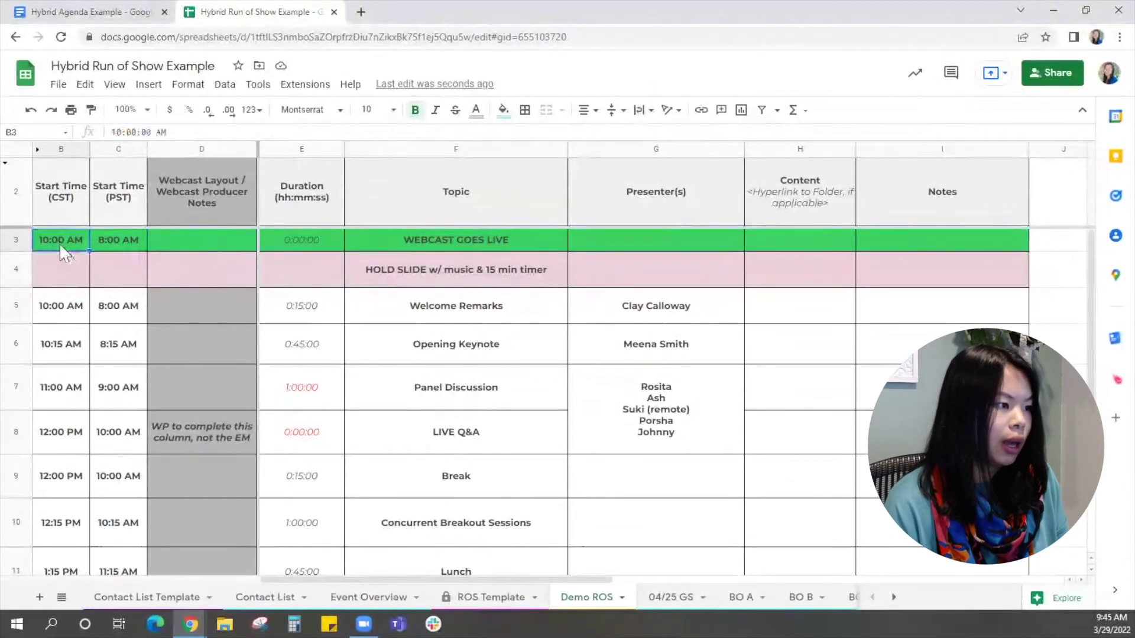
pyautogui.write('9:45 AM')
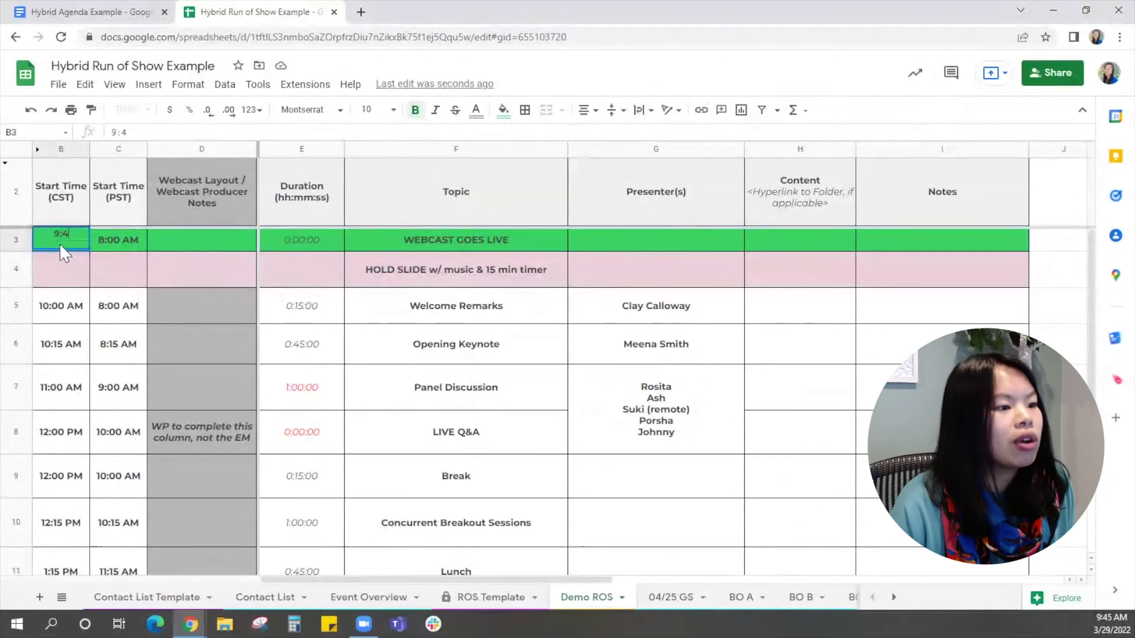
pyautogui.press('Return')
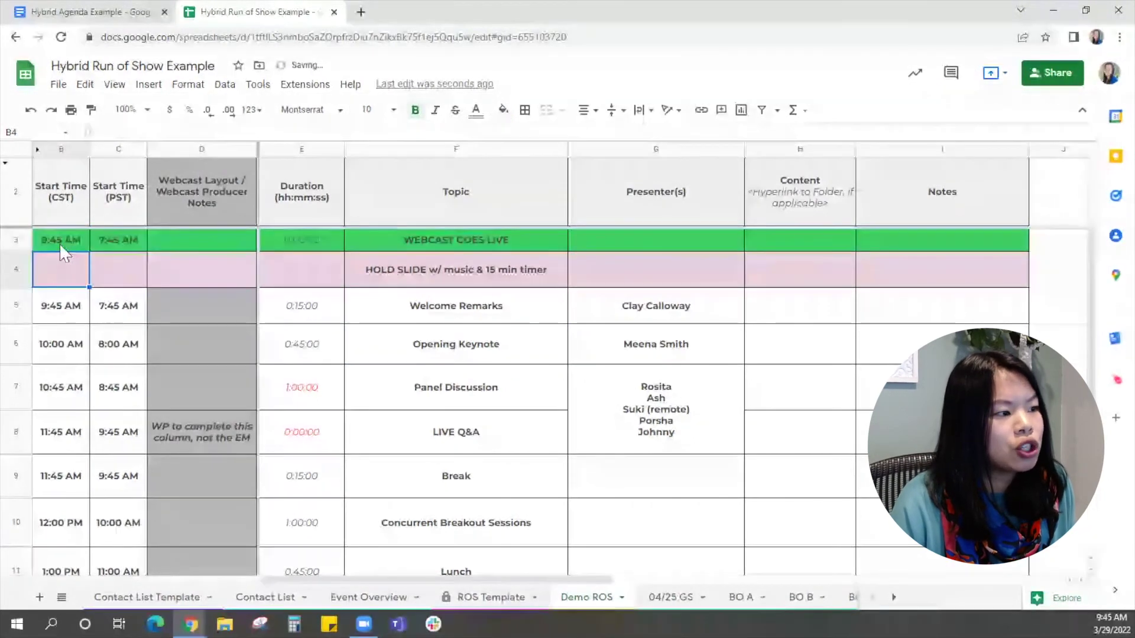
# - Copy the Welcome Remarks PST start formula into the hold-slide row's start cell C4
pyautogui.click(125, 319)
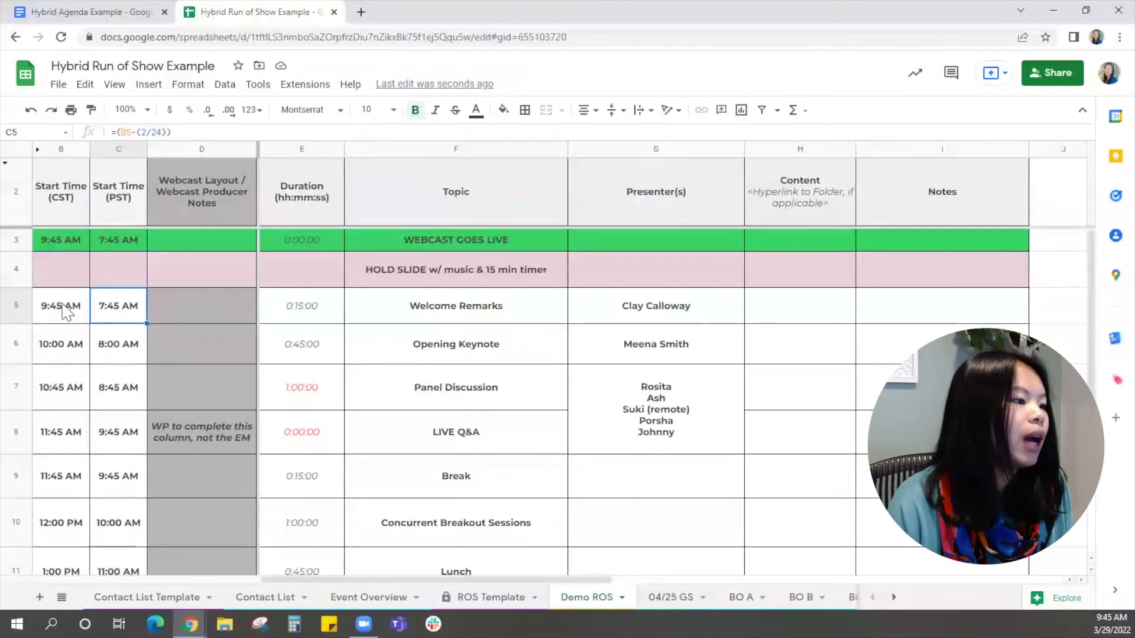
pyautogui.click(65, 282)
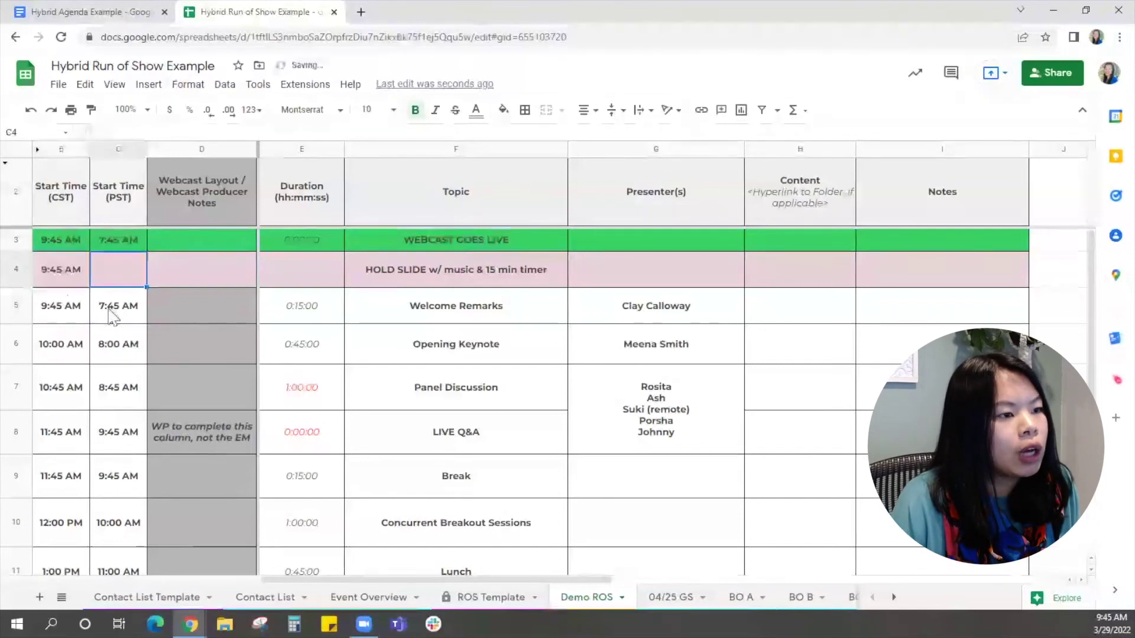
pyautogui.write('7:45 AM')
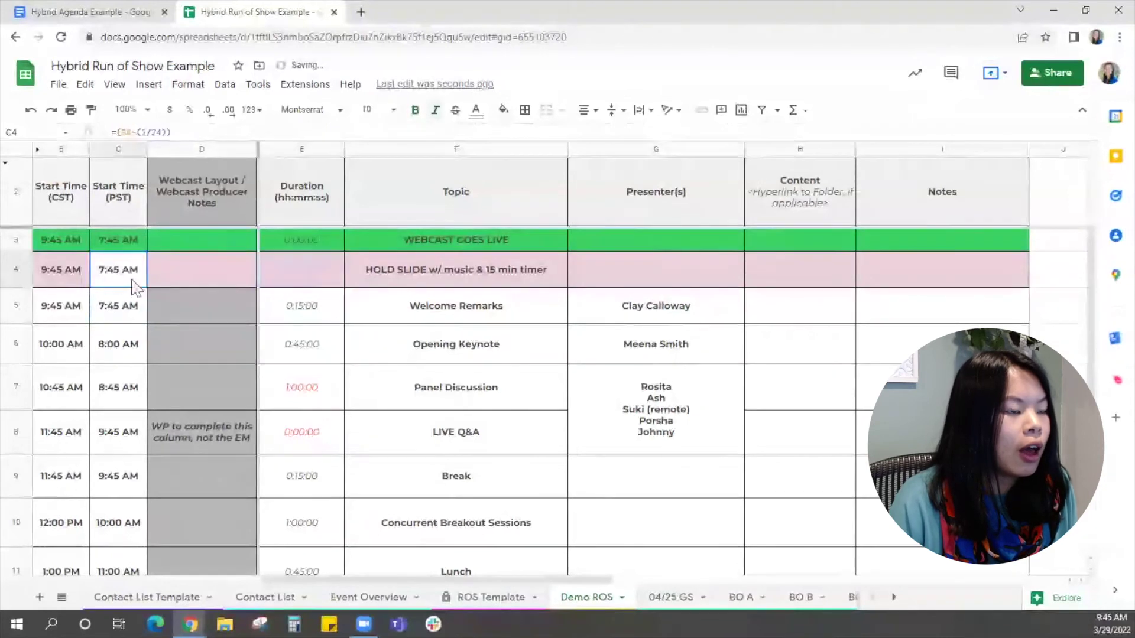
pyautogui.click(500, 112)
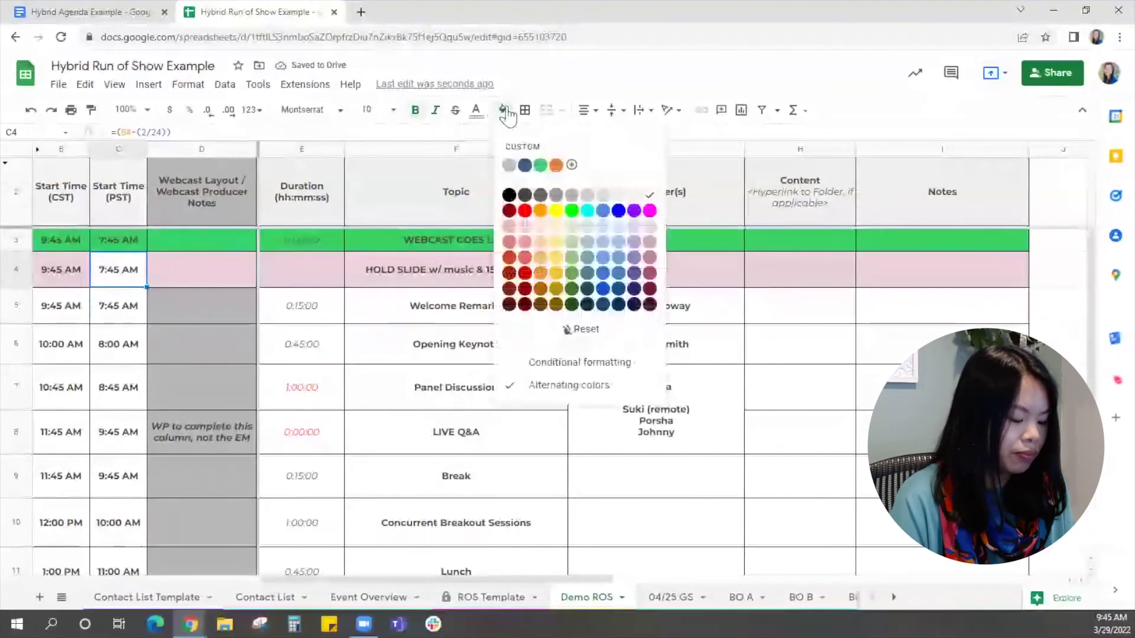
pyautogui.click(312, 271)
# - Set the hold slide duration to 0:15 and give Welcome Remarks the start formula =B4+E4
pyautogui.write('0:15:00')
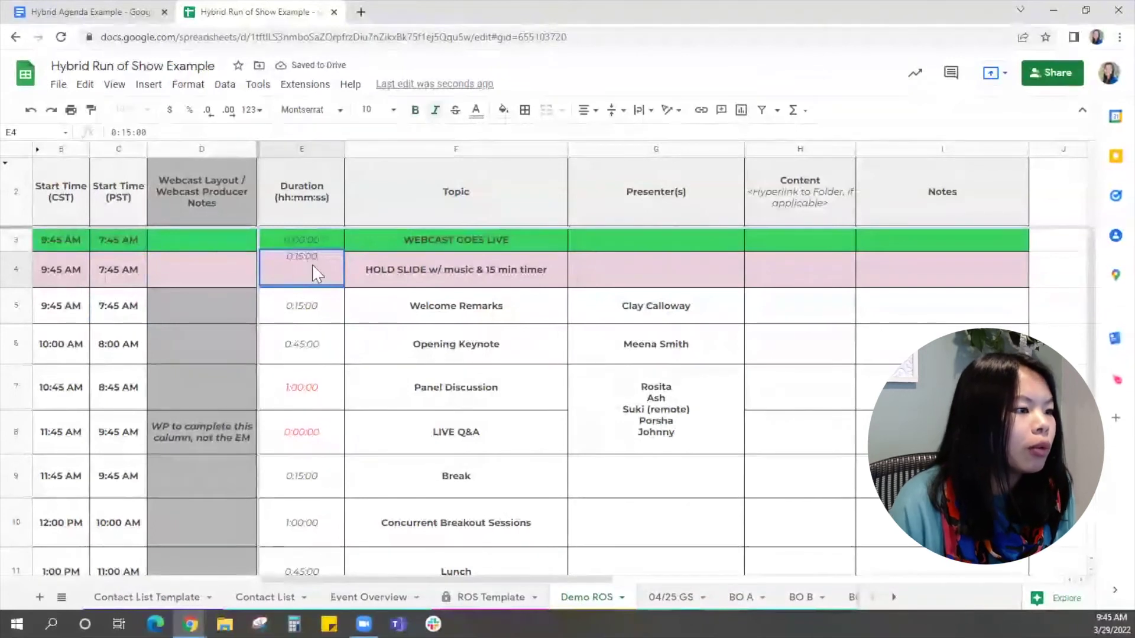
pyautogui.press('Return')
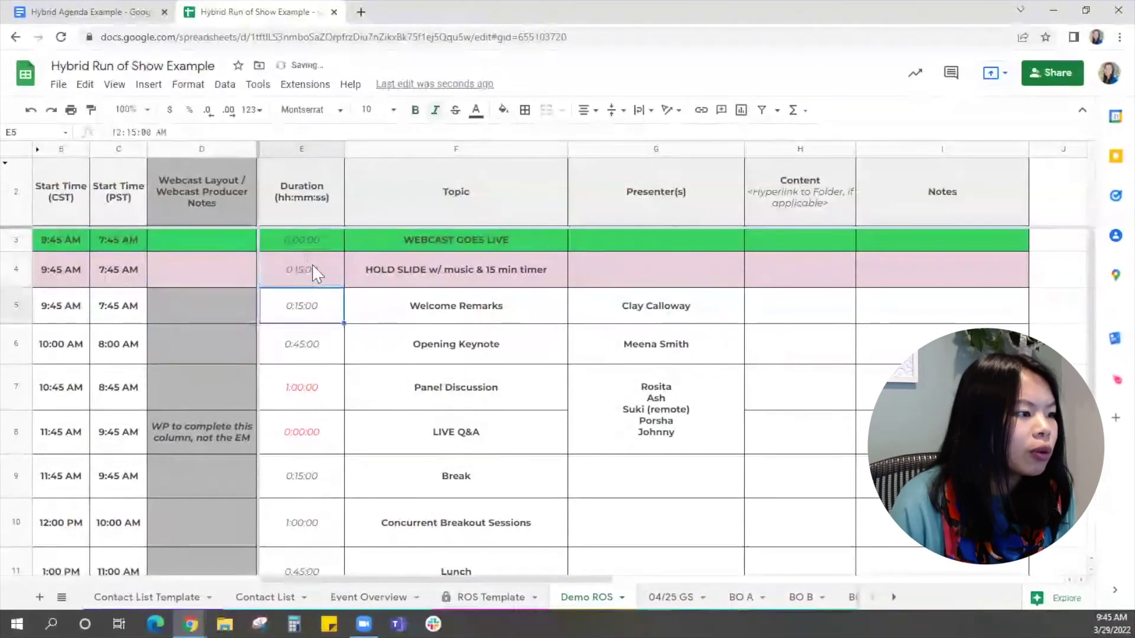
pyautogui.click(71, 313)
pyautogui.write('=B4+E3')
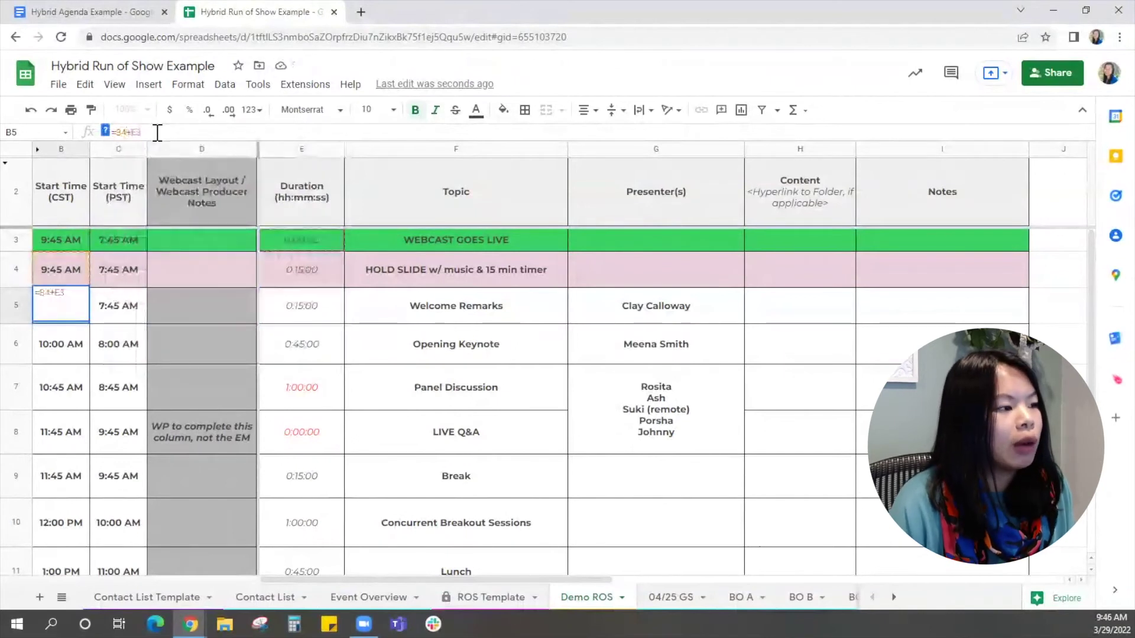
pyautogui.press('BackSpace')
pyautogui.write('4')
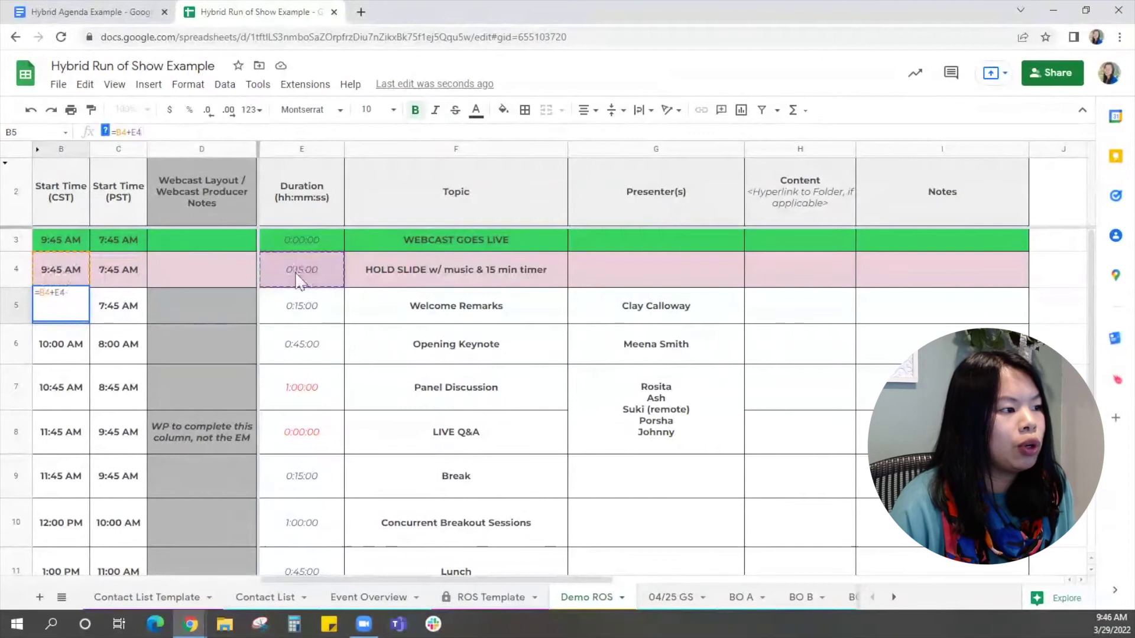
pyautogui.press('Return')
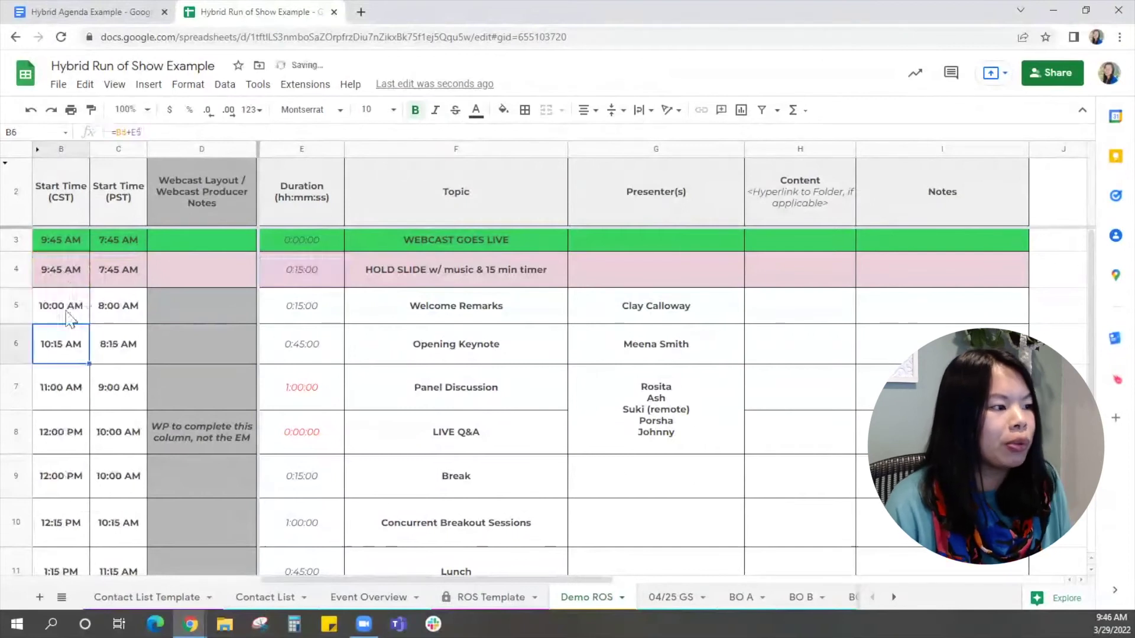
pyautogui.click(73, 311)
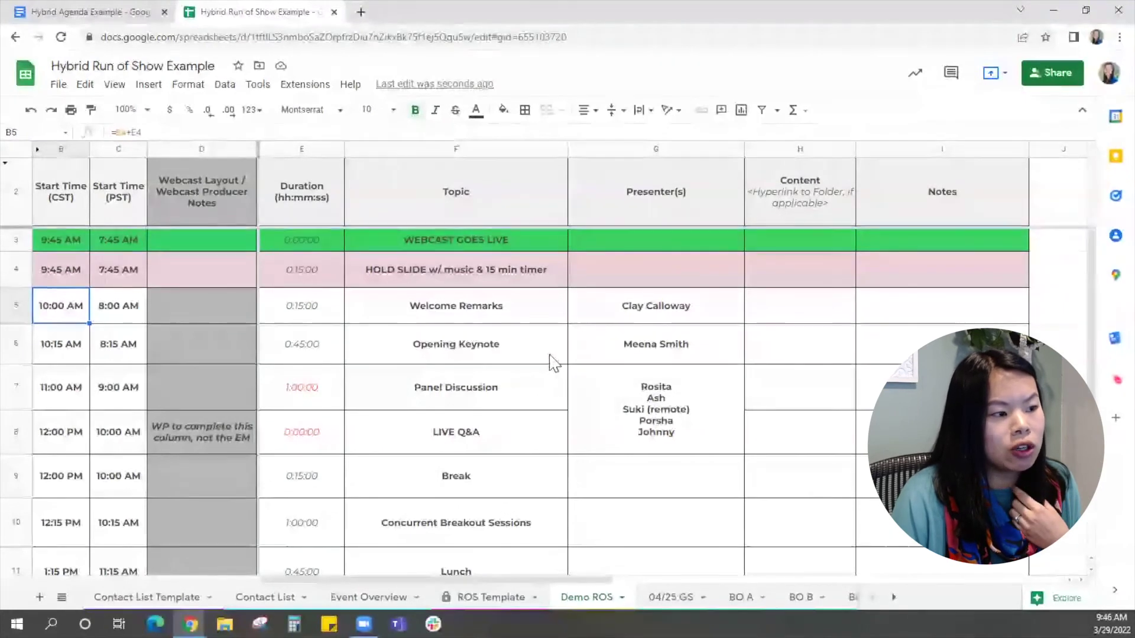
pyautogui.click(514, 314)
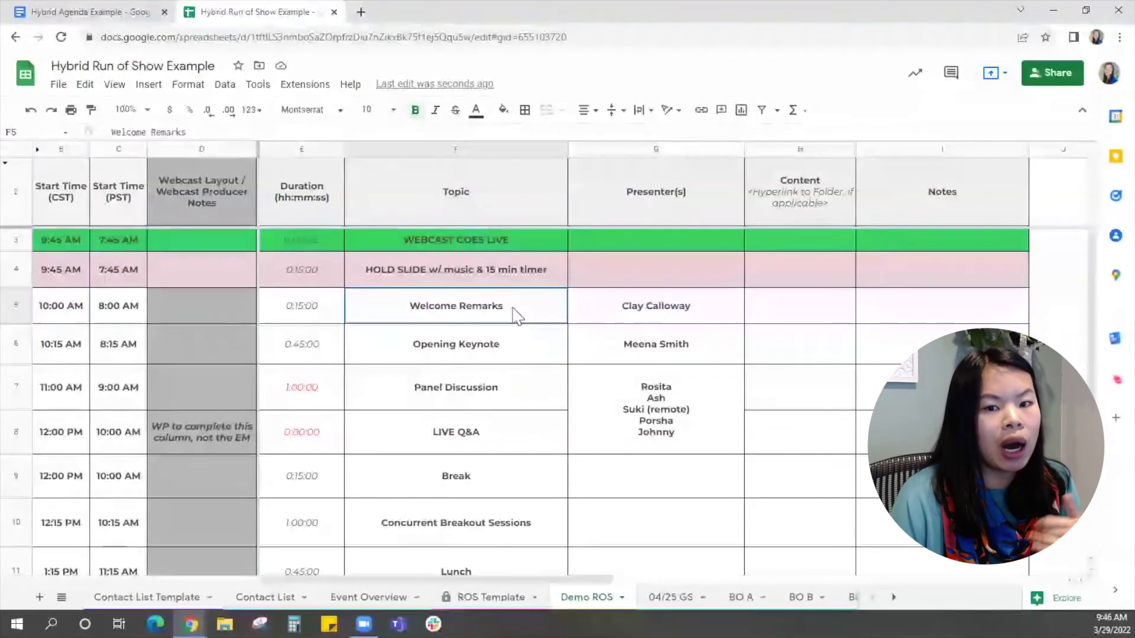
pyautogui.click(494, 353)
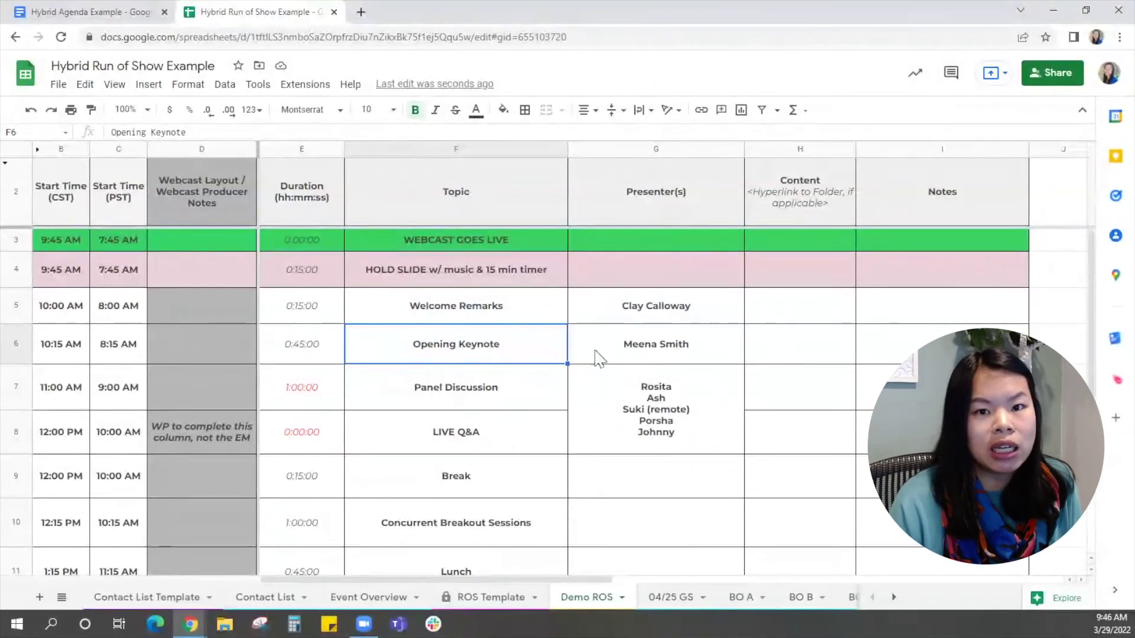
pyautogui.click(600, 318)
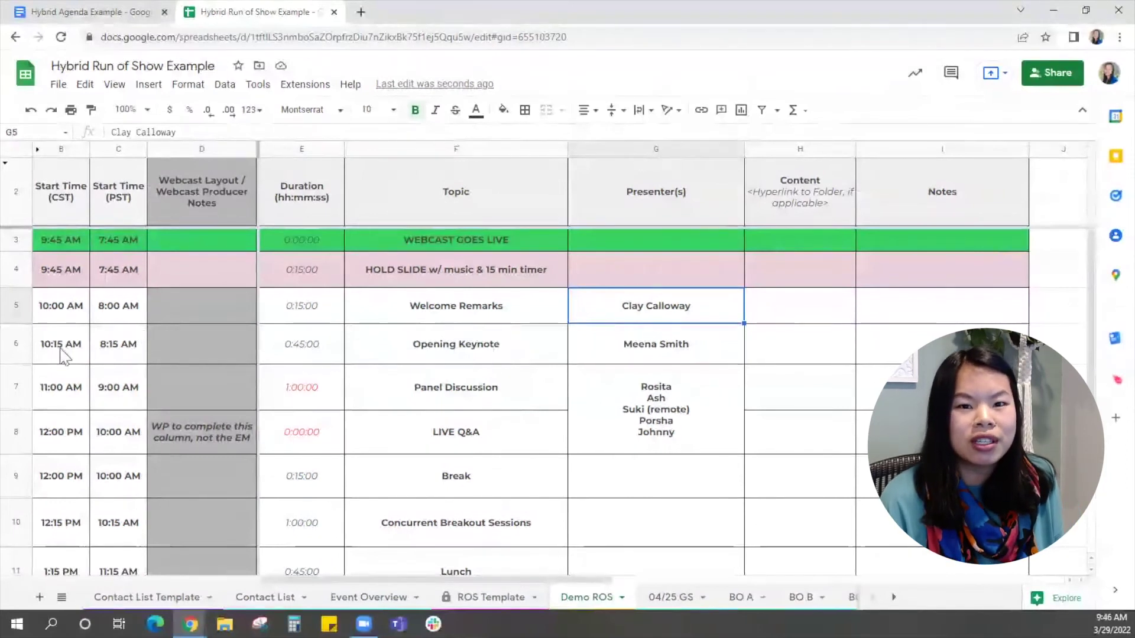
# - Insert an empty row above Opening Keynote at row 6
pyautogui.click(15, 346)
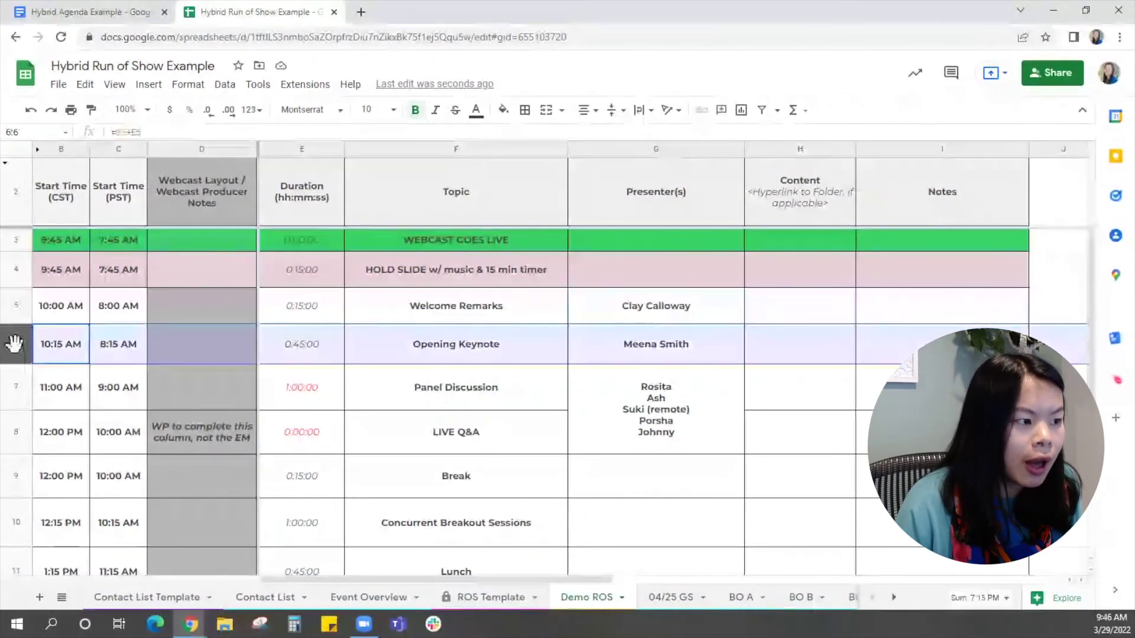
pyautogui.rightClick(16, 347)
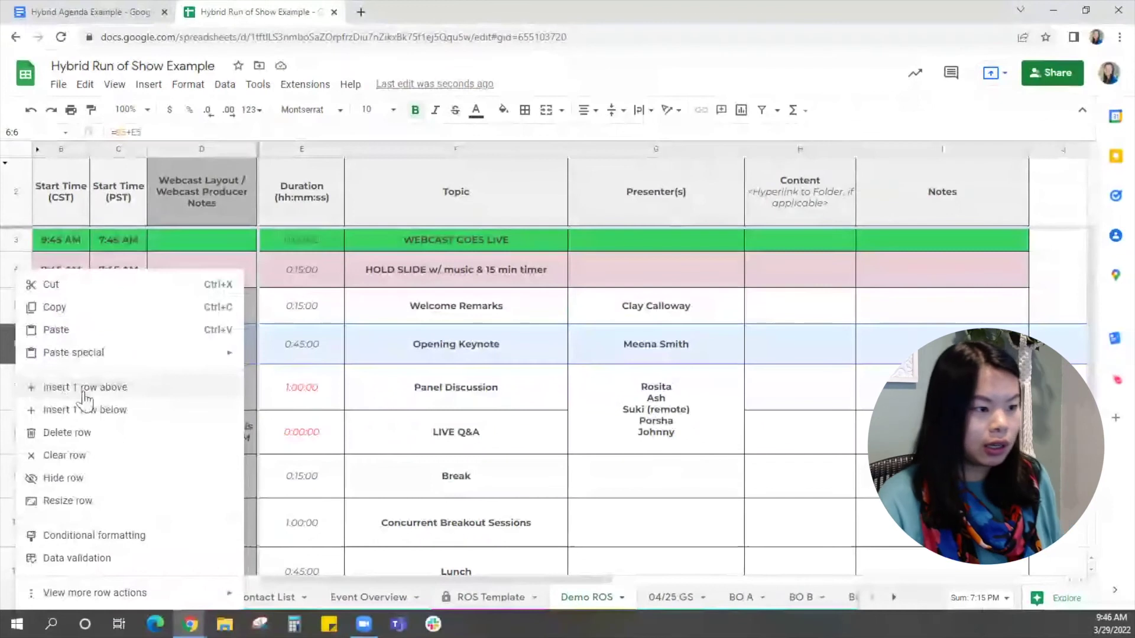
pyautogui.click(71, 387)
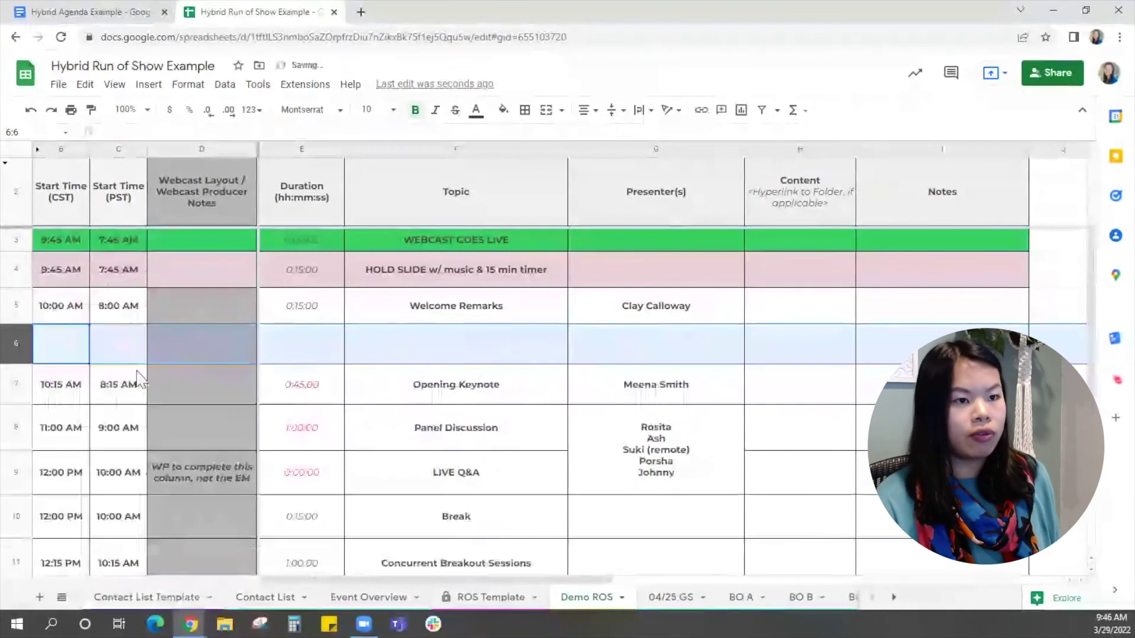
# - Enter the two-line topic 'ONSITE: speaker reset' / 'VIRTUAL: HOLD SLIDE w/ music' in F6
pyautogui.click(443, 360)
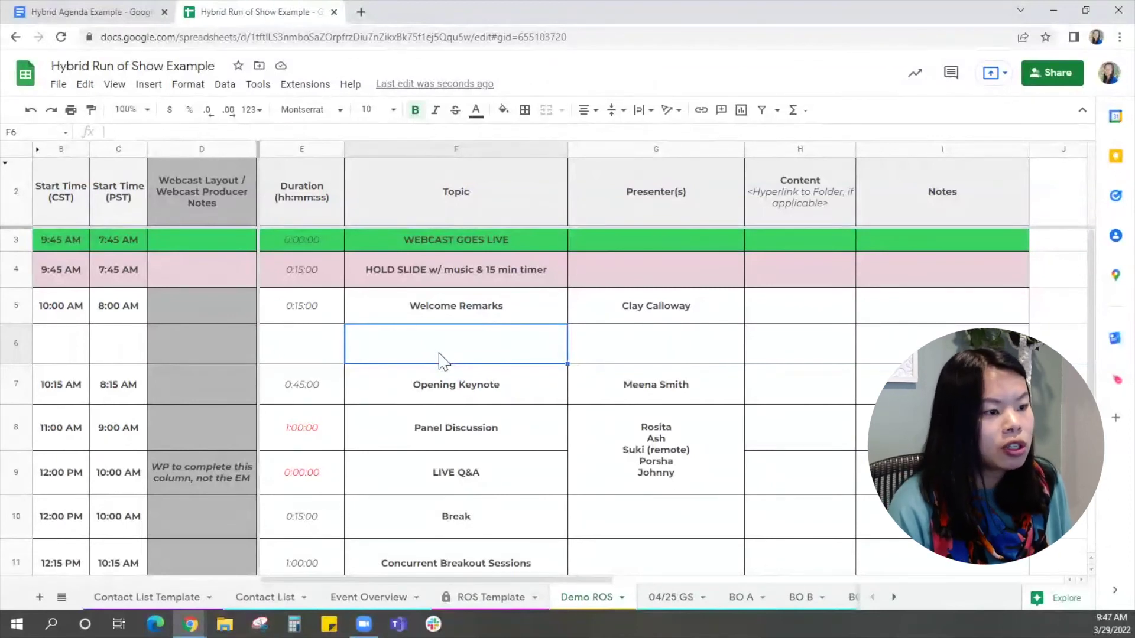
pyautogui.write('ONSITE:')
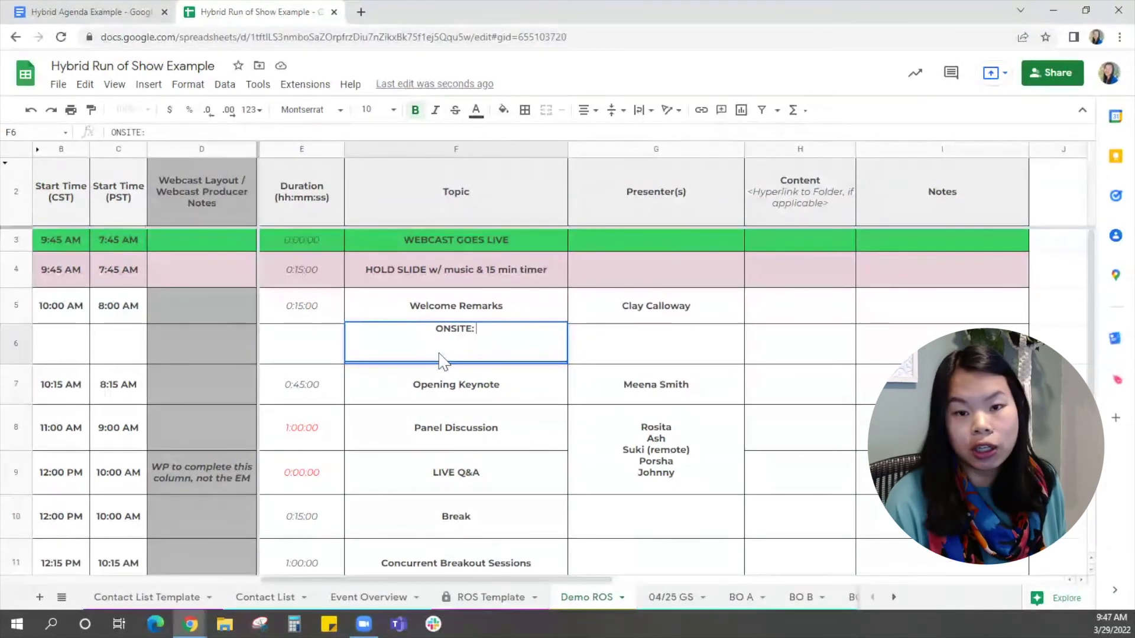
pyautogui.write(' speaker reset')
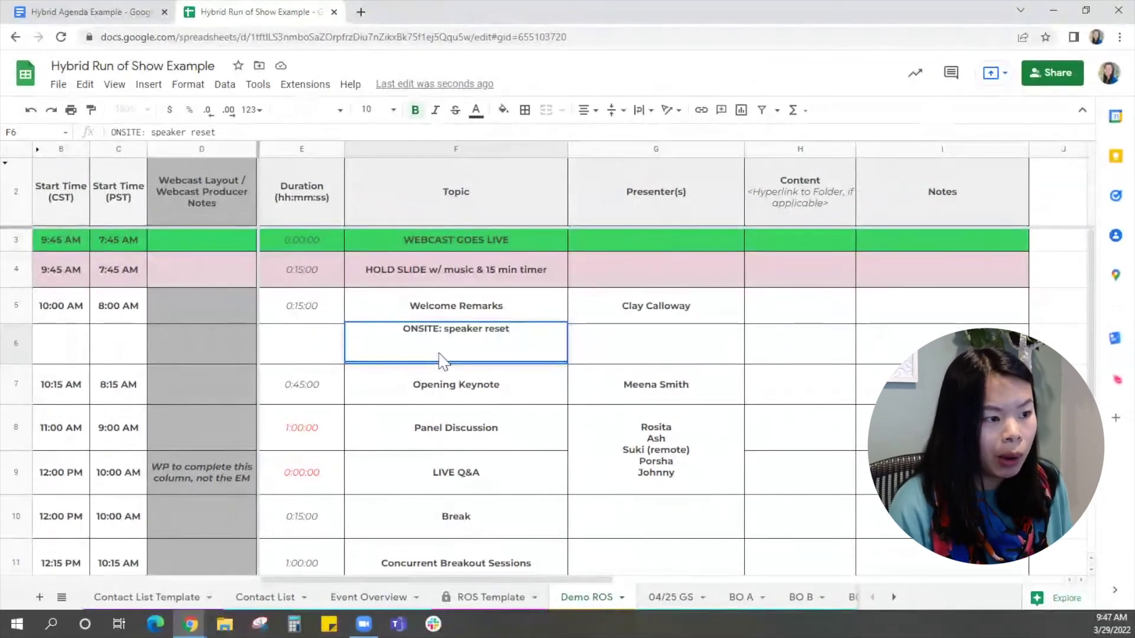
pyautogui.hotkey('alt', 'Return')
pyautogui.write('V')
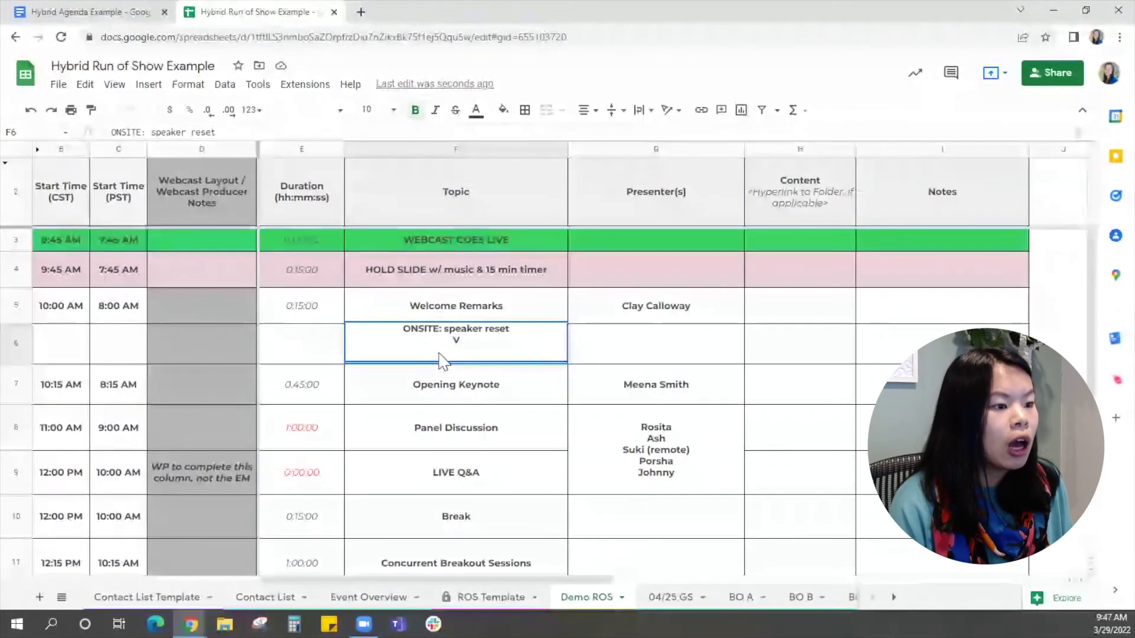
pyautogui.write('IRTUAL: ')
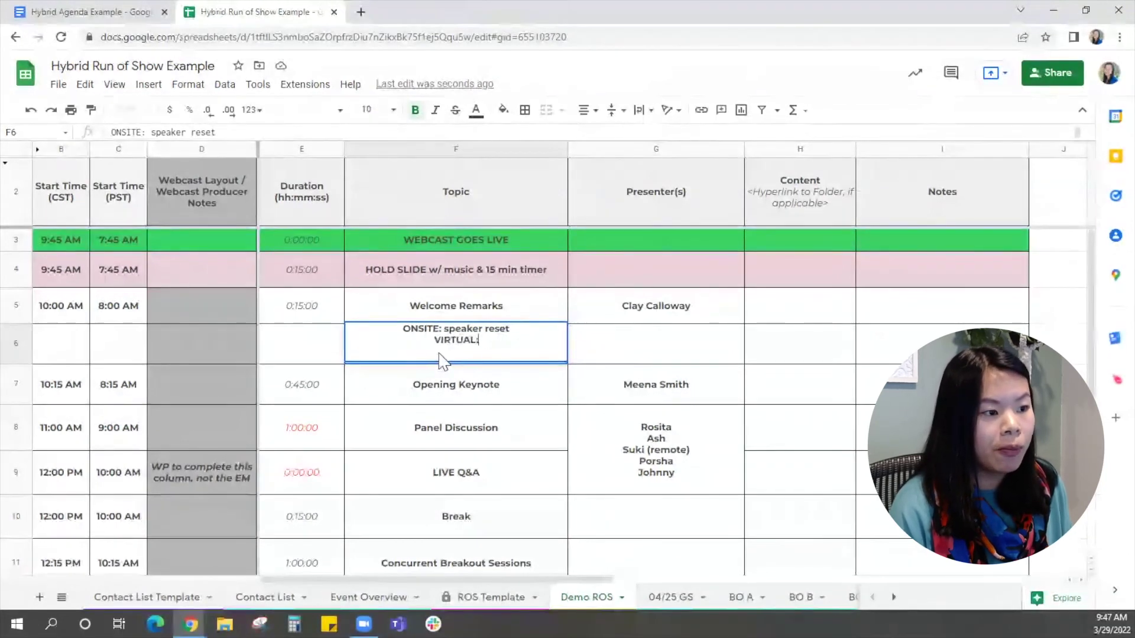
pyautogui.write('HOLD S')
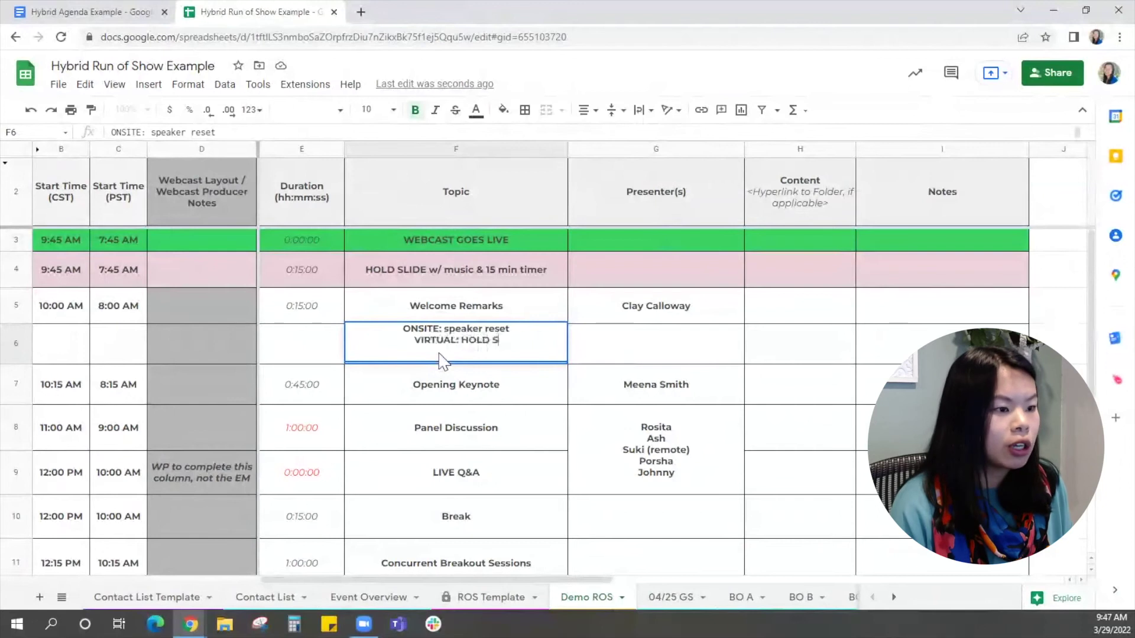
pyautogui.write('LIDE')
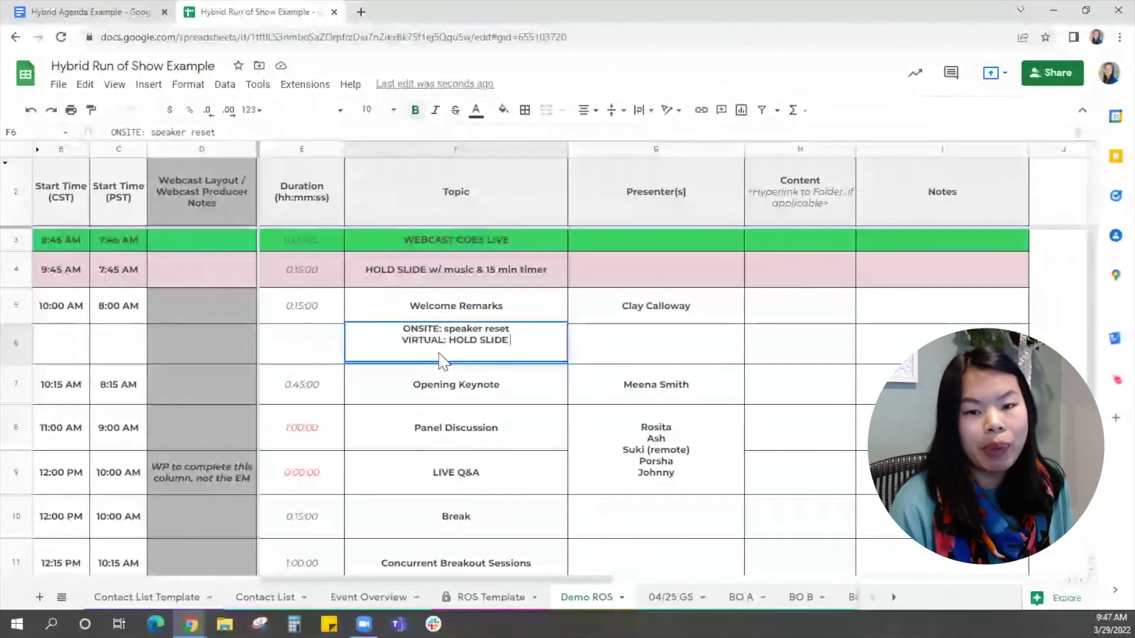
pyautogui.write(' w/ mu')
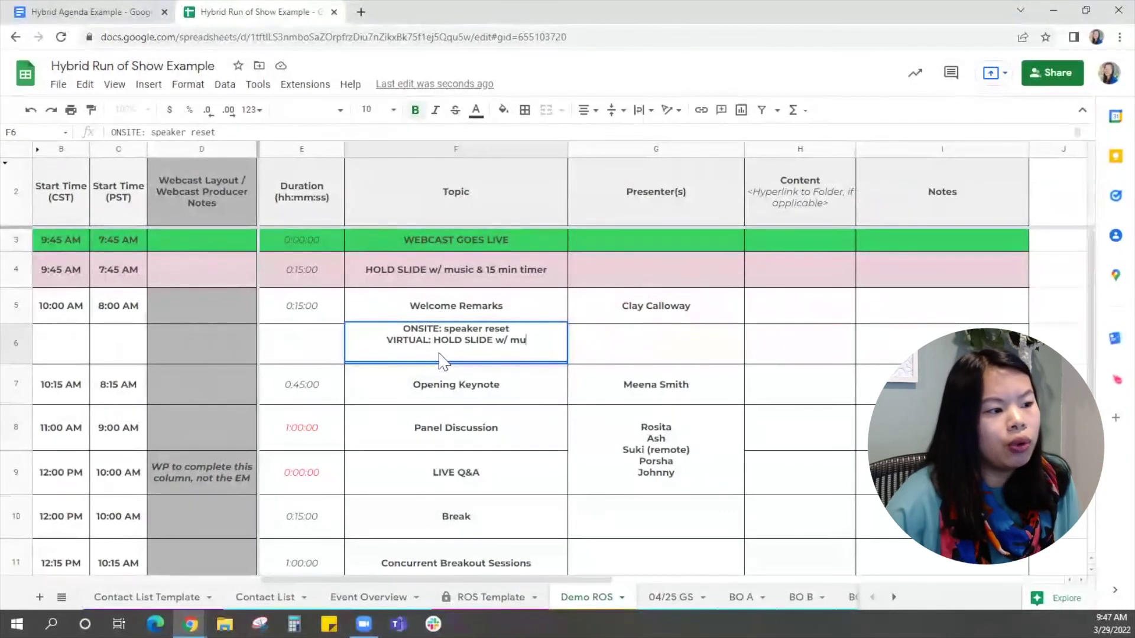
pyautogui.write('sic')
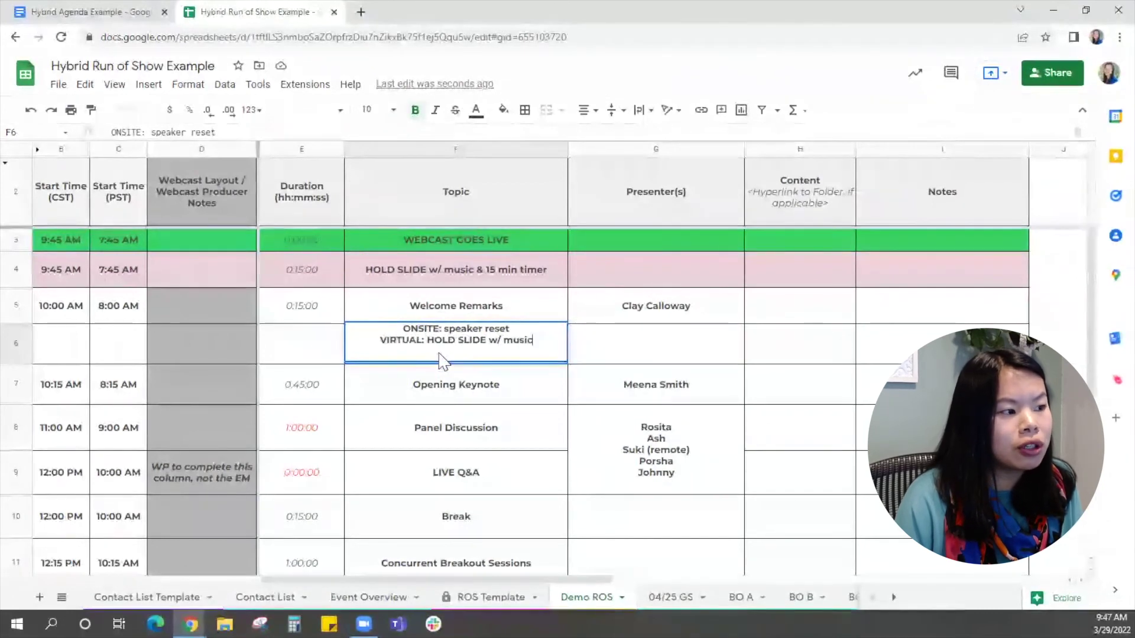
pyautogui.press('Return')
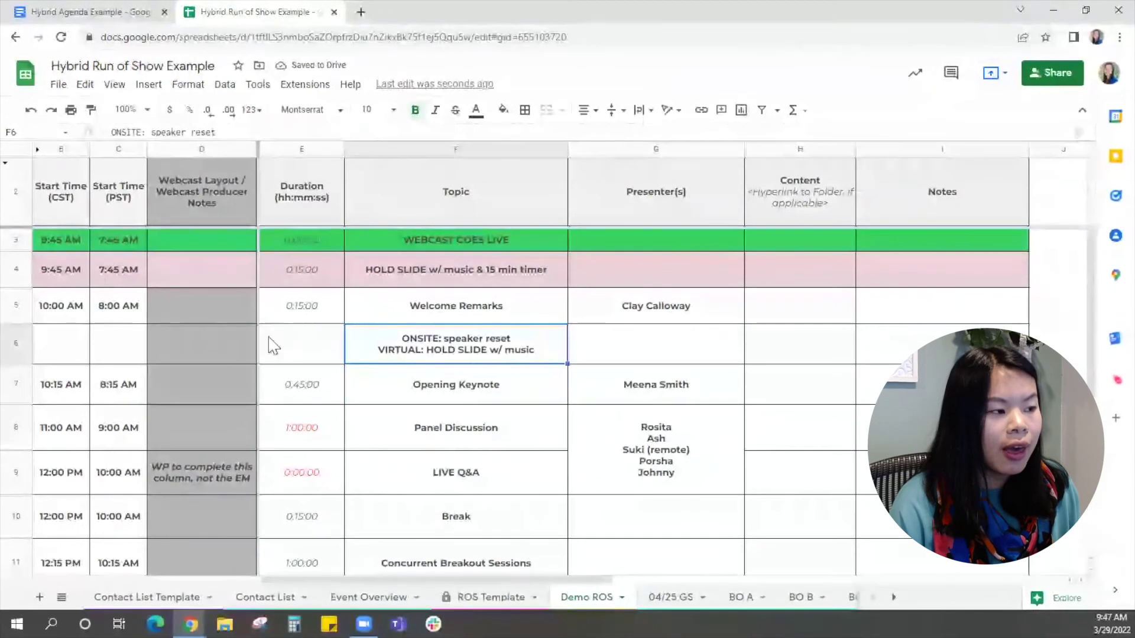
pyautogui.click(110, 315)
# - Fill the transition row B6:I6 with light cornflower blue 3
pyautogui.click(113, 349)
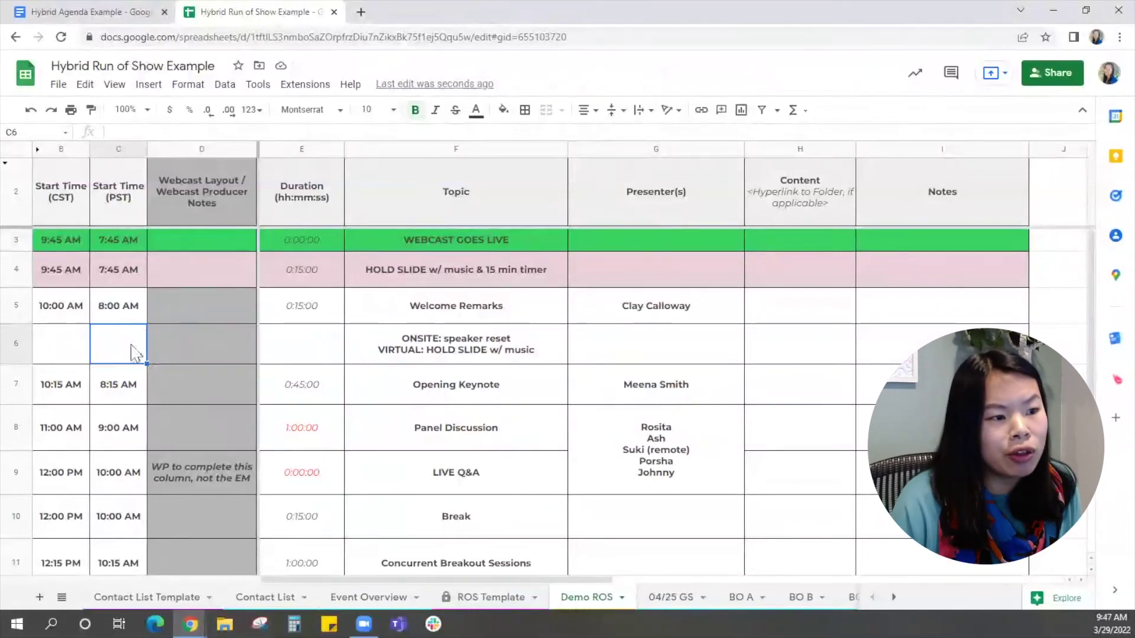
pyautogui.click(442, 359)
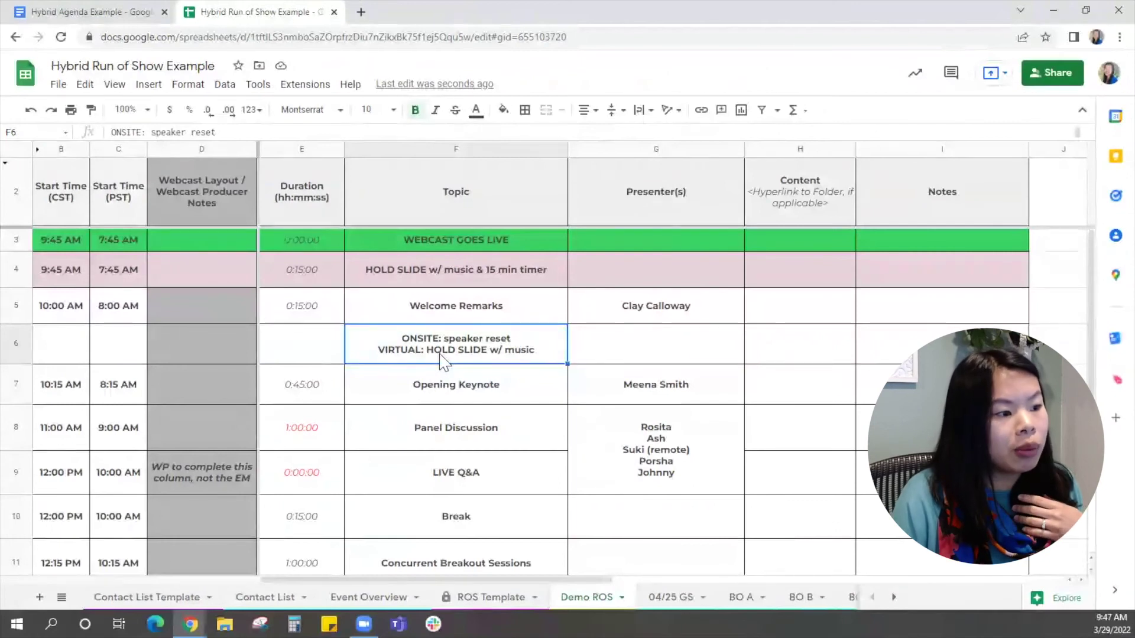
pyautogui.click(646, 313)
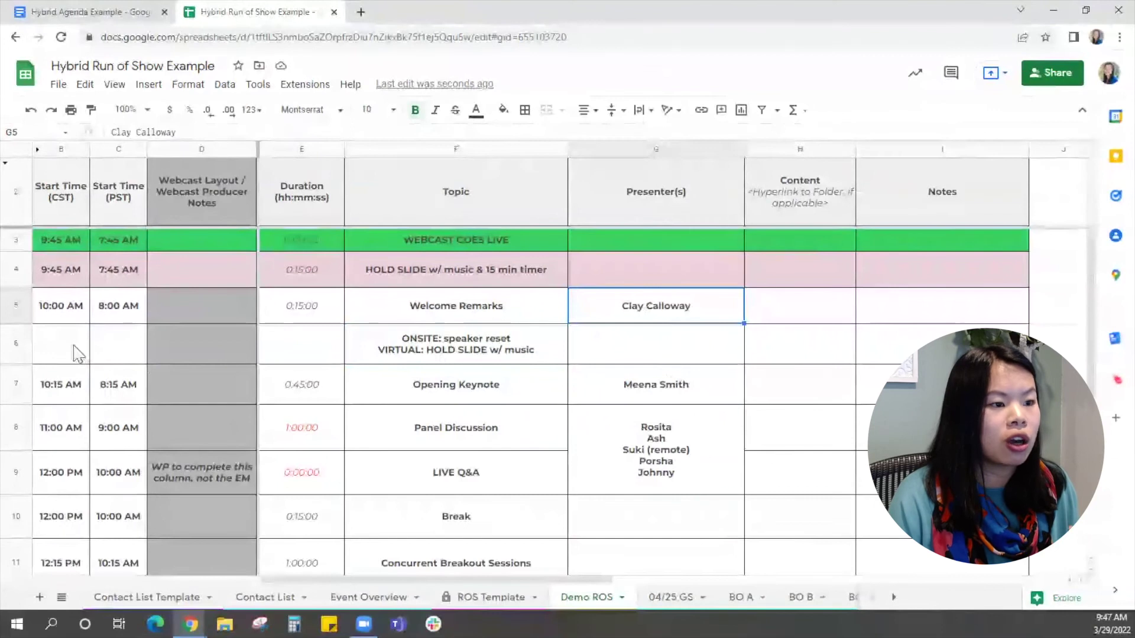
pyautogui.moveTo(76, 353); pyautogui.dragTo(874, 351)
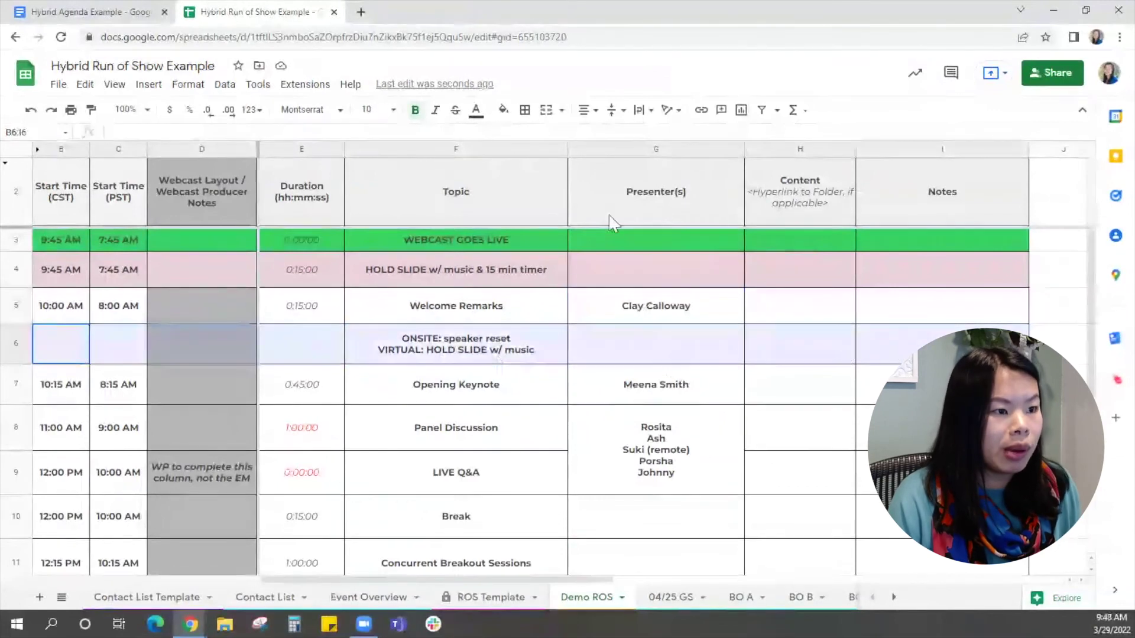
pyautogui.click(503, 114)
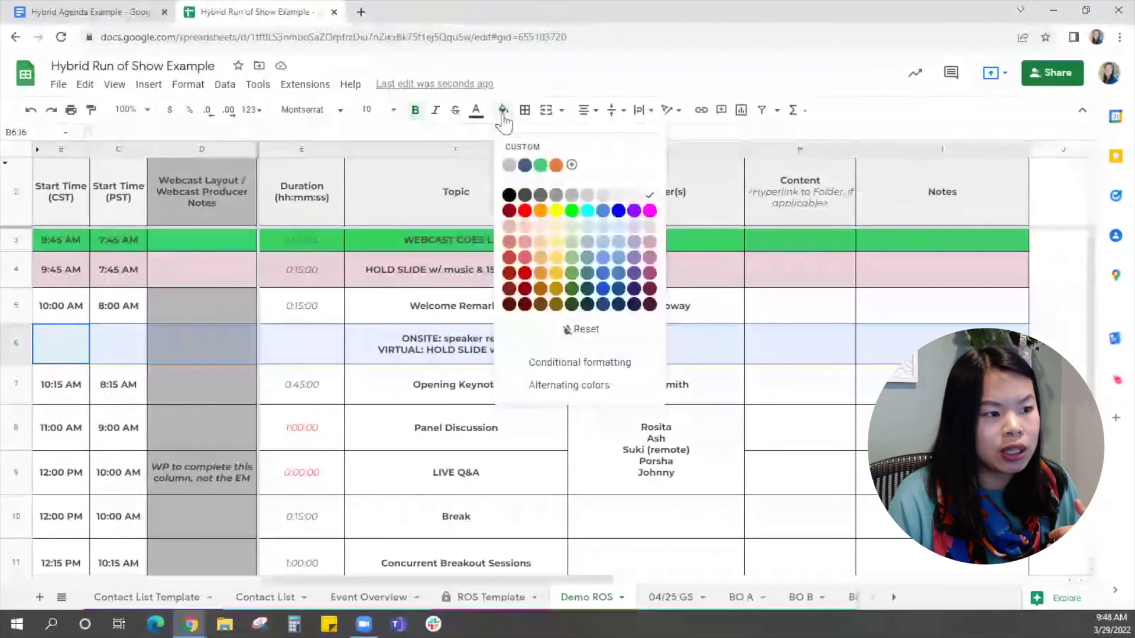
pyautogui.click(602, 238)
pyautogui.click(523, 447)
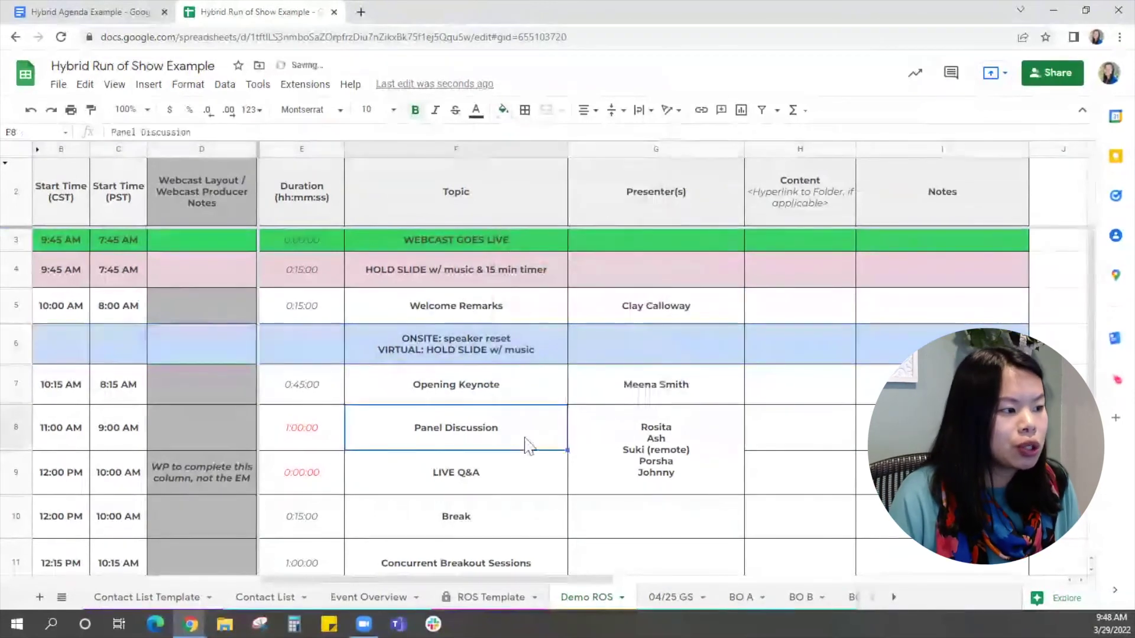
# - Insert an empty row above Panel Discussion at row 8
pyautogui.scroll(-1, 526, 437)
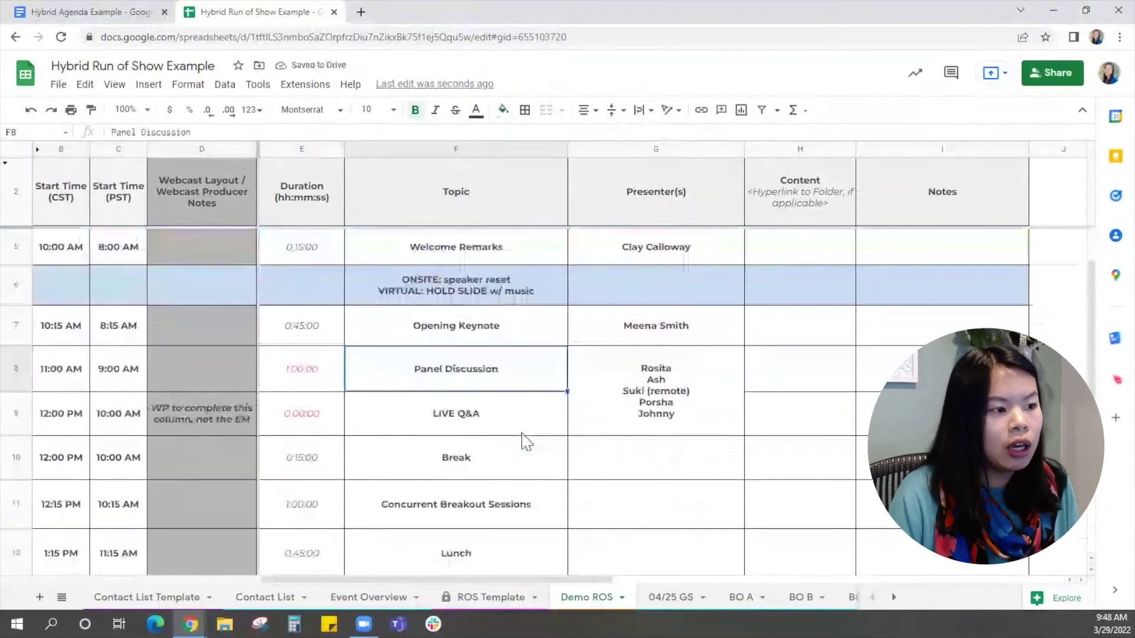
pyautogui.rightClick(16, 369)
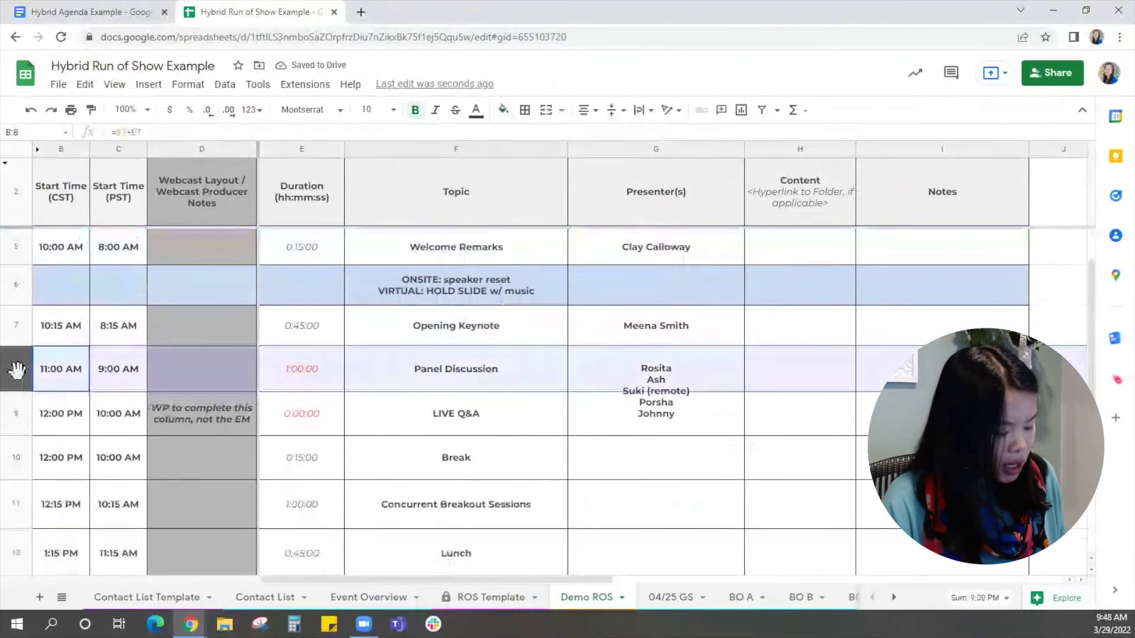
pyautogui.click(88, 387)
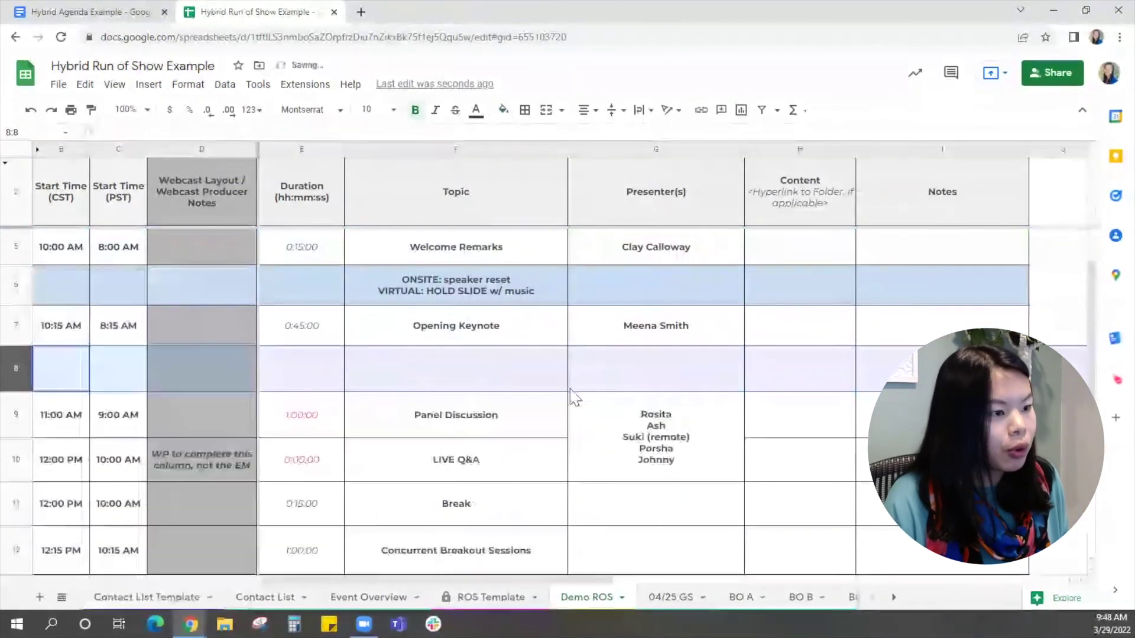
pyautogui.click(414, 407)
# - Copy the blue transition row B6:I6 and paste it into the new row 8
pyautogui.moveTo(53, 292); pyautogui.dragTo(896, 275)
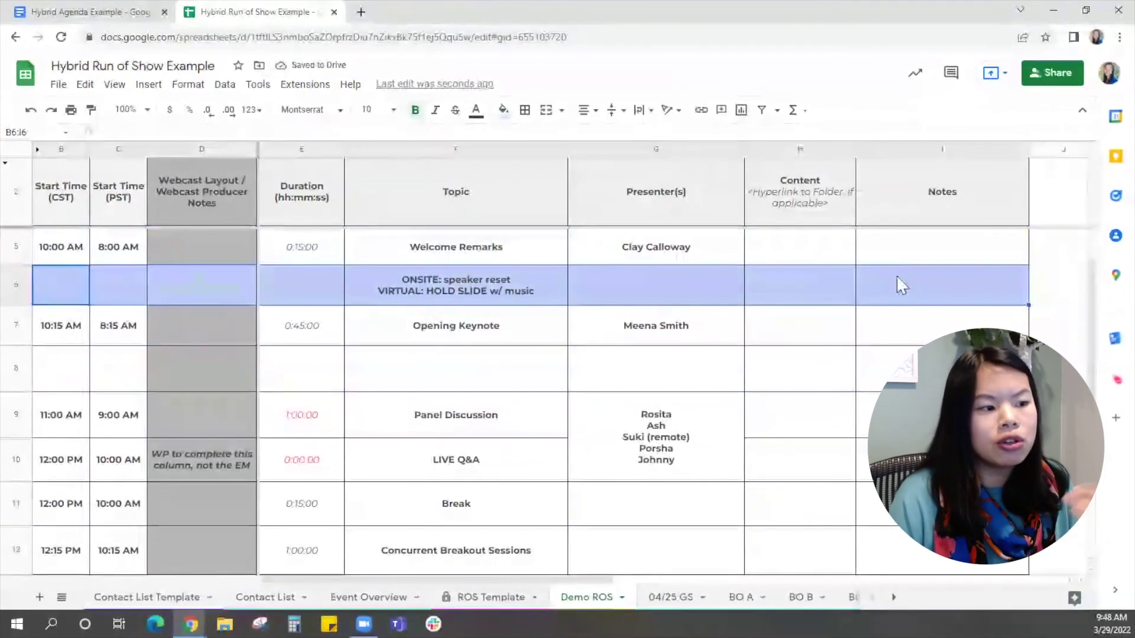
pyautogui.hotkey('ctrl', 'c')
pyautogui.click(64, 383)
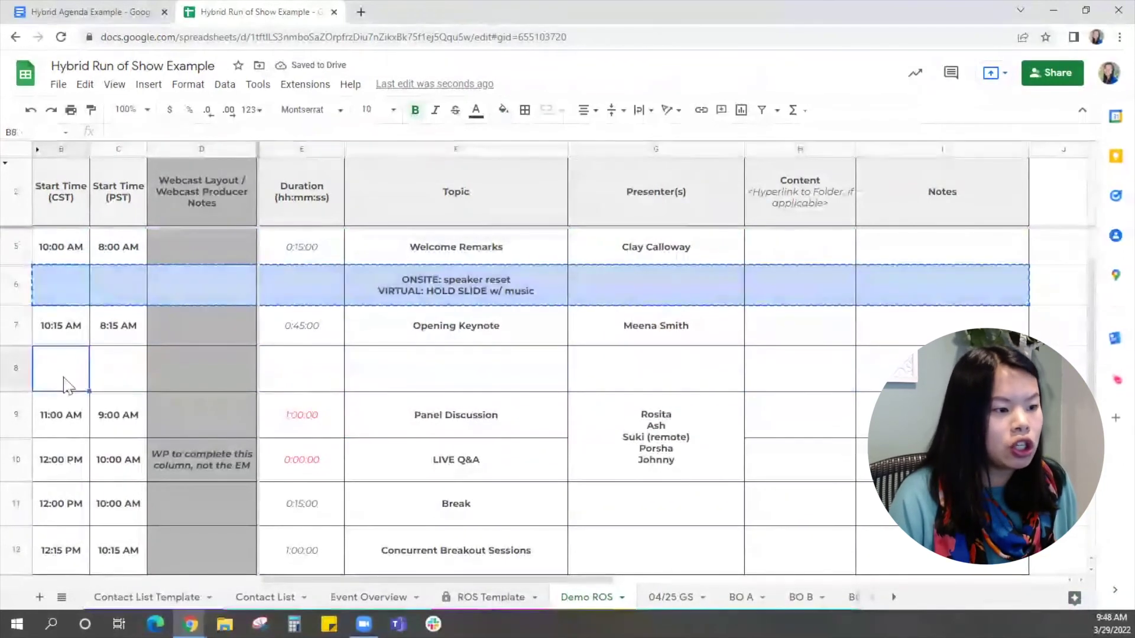
pyautogui.hotkey('ctrl', 'v')
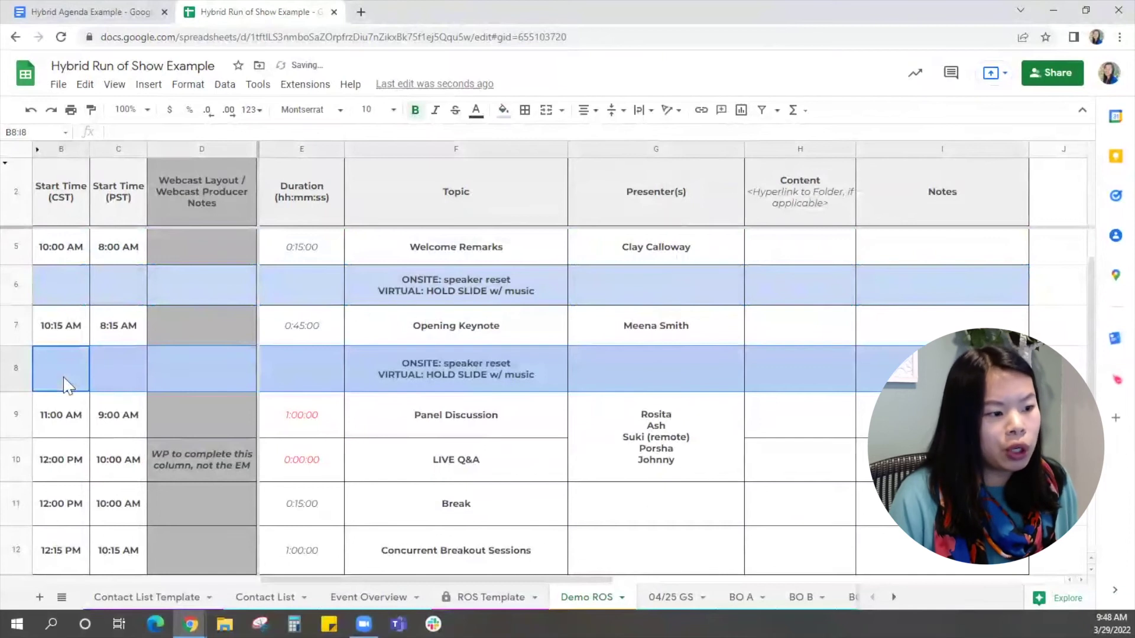
pyautogui.click(473, 382)
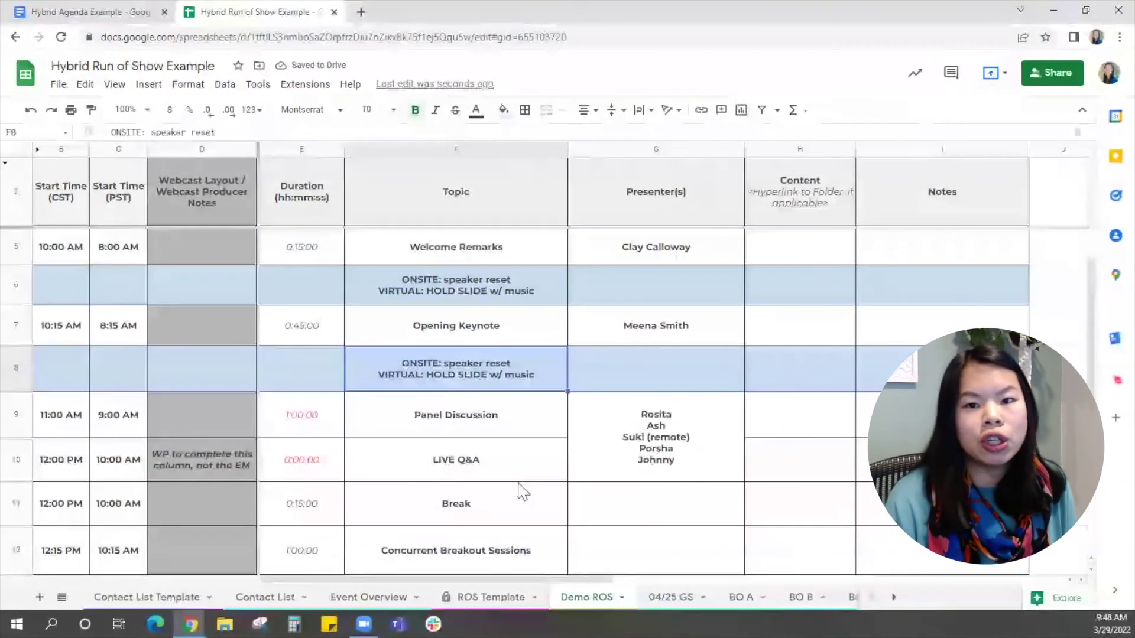
pyautogui.scroll(-1, 526, 488)
pyautogui.scroll(-5, 526, 488)
pyautogui.click(475, 495)
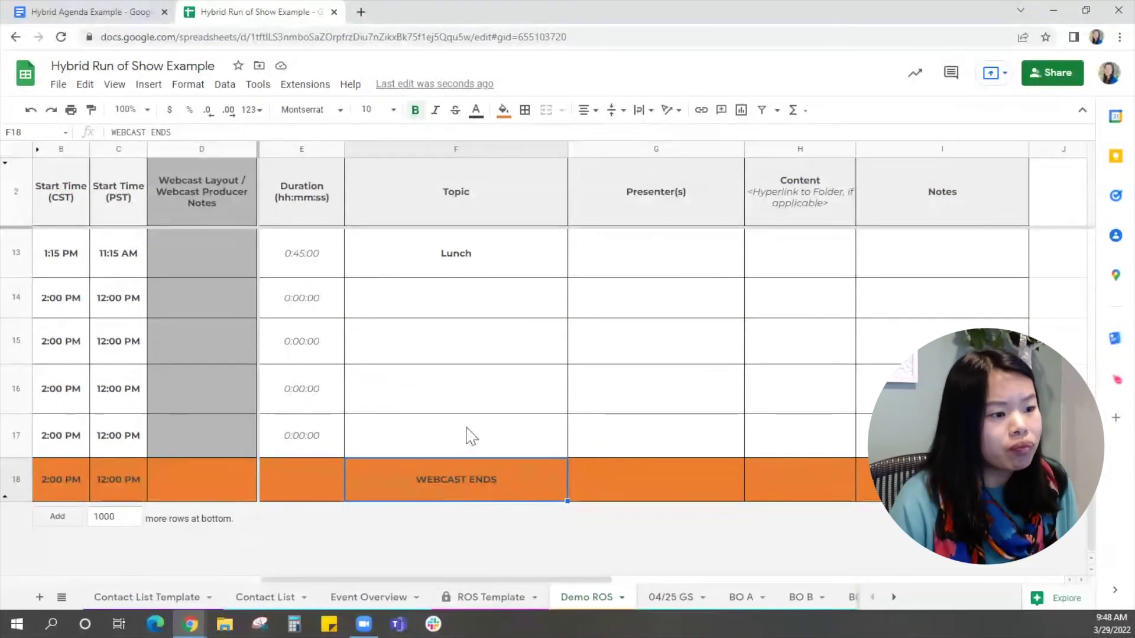
pyautogui.scroll(8, 471, 436)
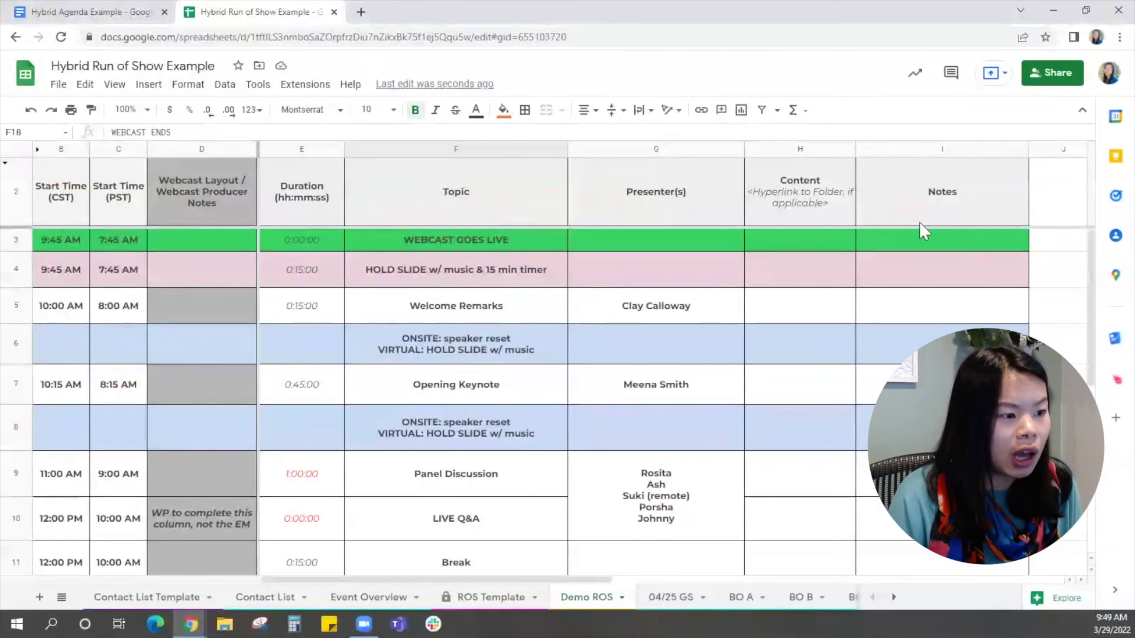
# - Add a row below Opening Keynote with the cue 'Launch poll #1 at slide 3'
pyautogui.click(16, 384)
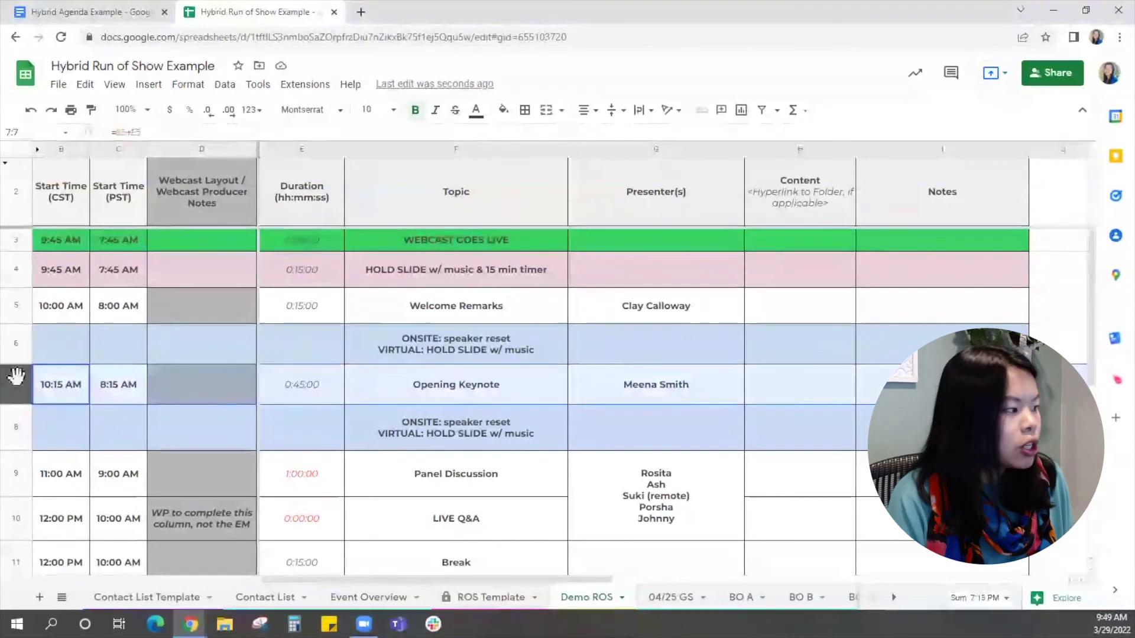
pyautogui.hotkey('ctrl', 'alt', '=')
pyautogui.click(456, 423)
pyautogui.write('Launch po')
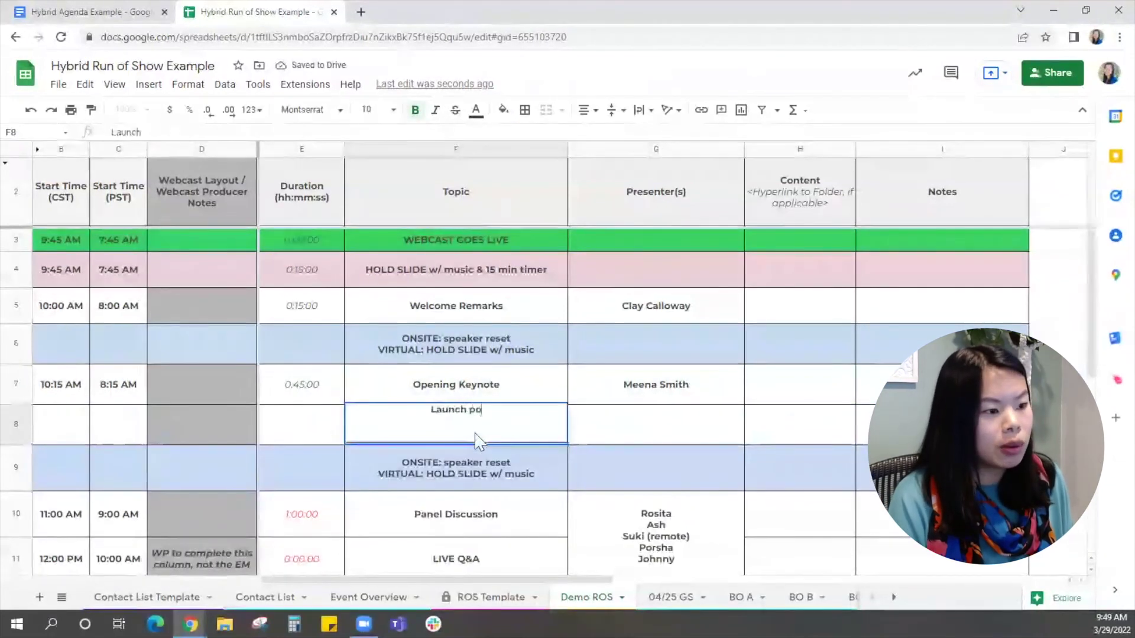
pyautogui.write('ll #1 at')
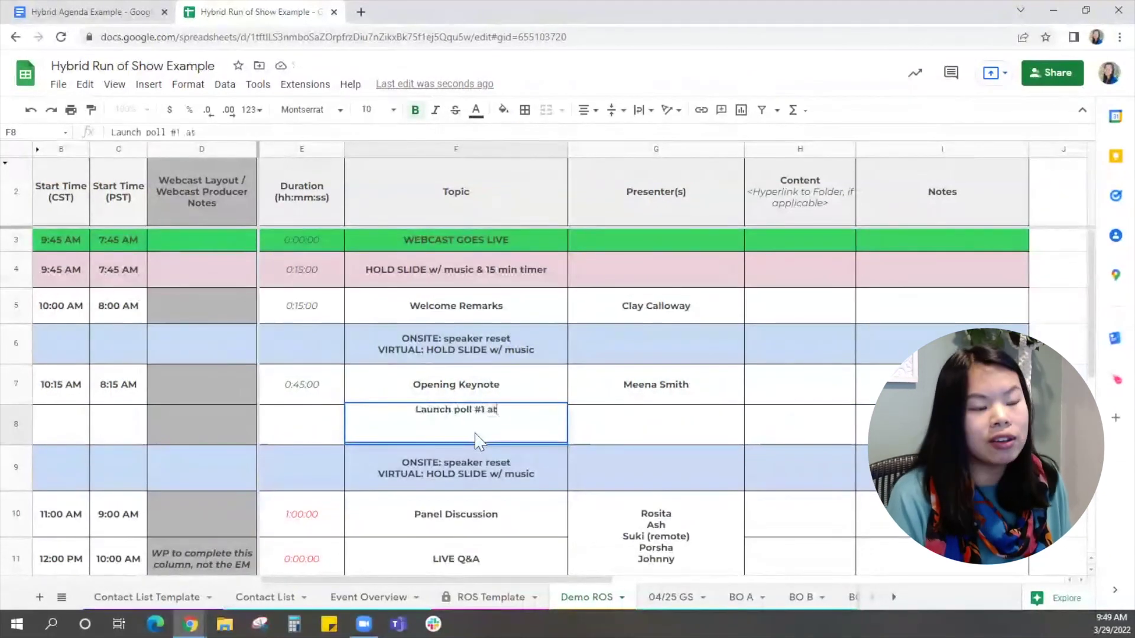
pyautogui.write(' sslide 3')
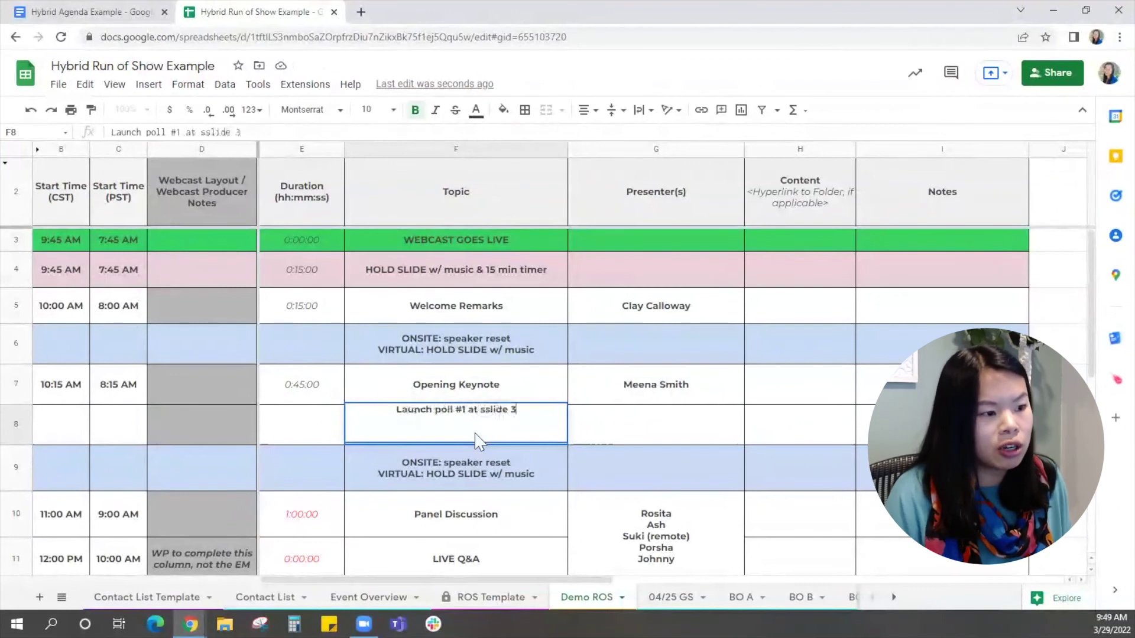
pyautogui.click(489, 409)
pyautogui.press('BackSpace')
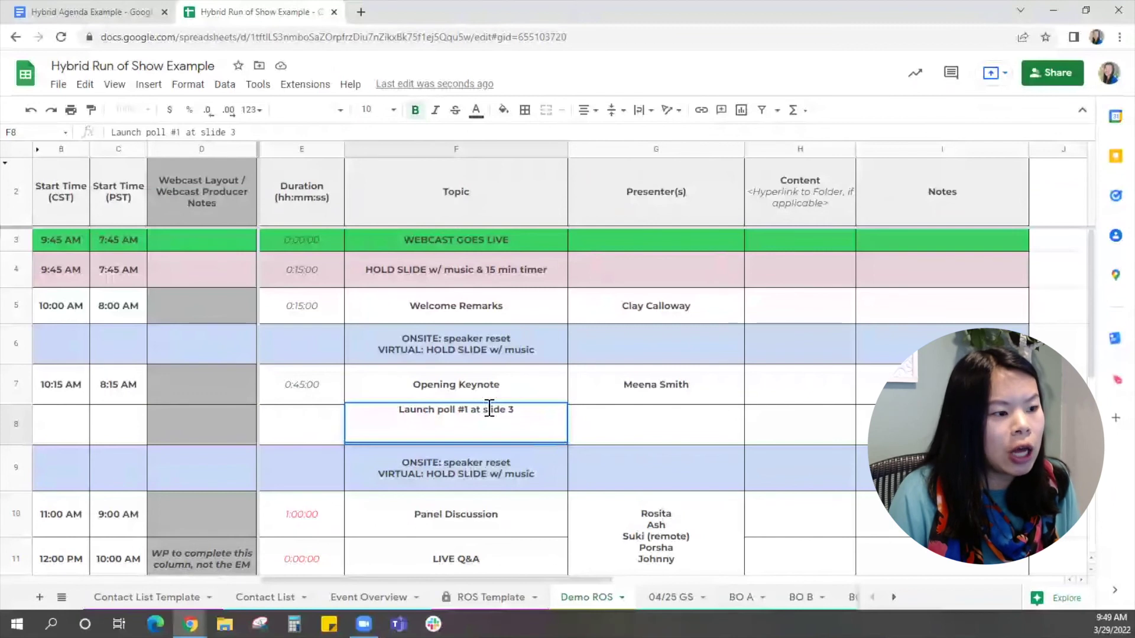
pyautogui.hotkey('ctrl', 'Return')
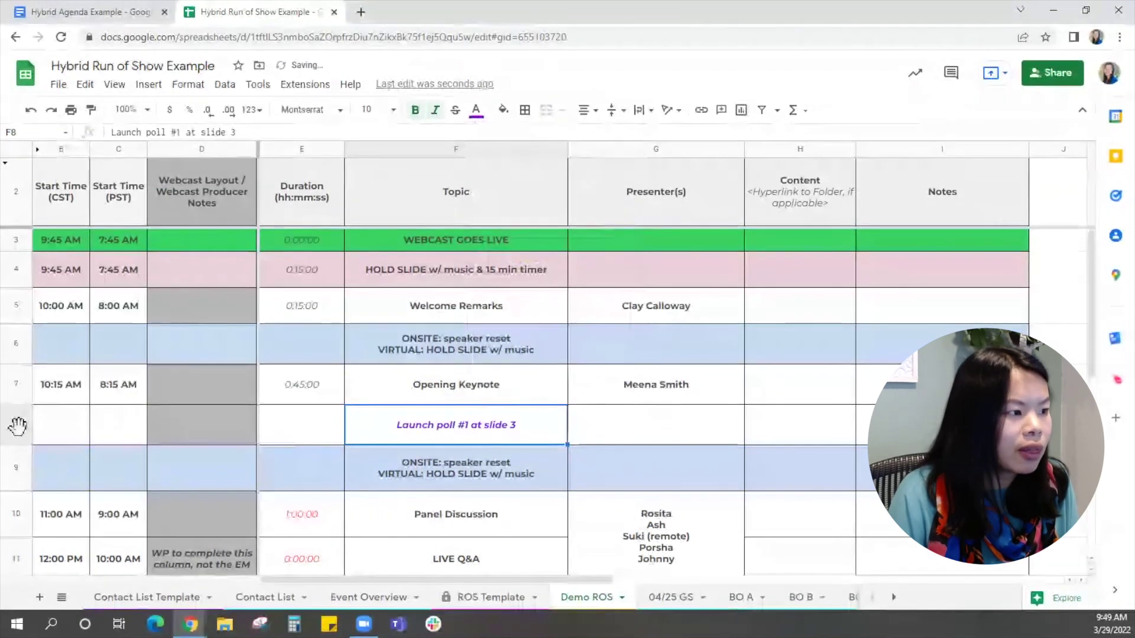
# - Add a row below it with the cue 'Launch poll #2 at slide 6'
pyautogui.hotkey('alt', 'i')
pyautogui.press('w')
pyautogui.click(417, 475)
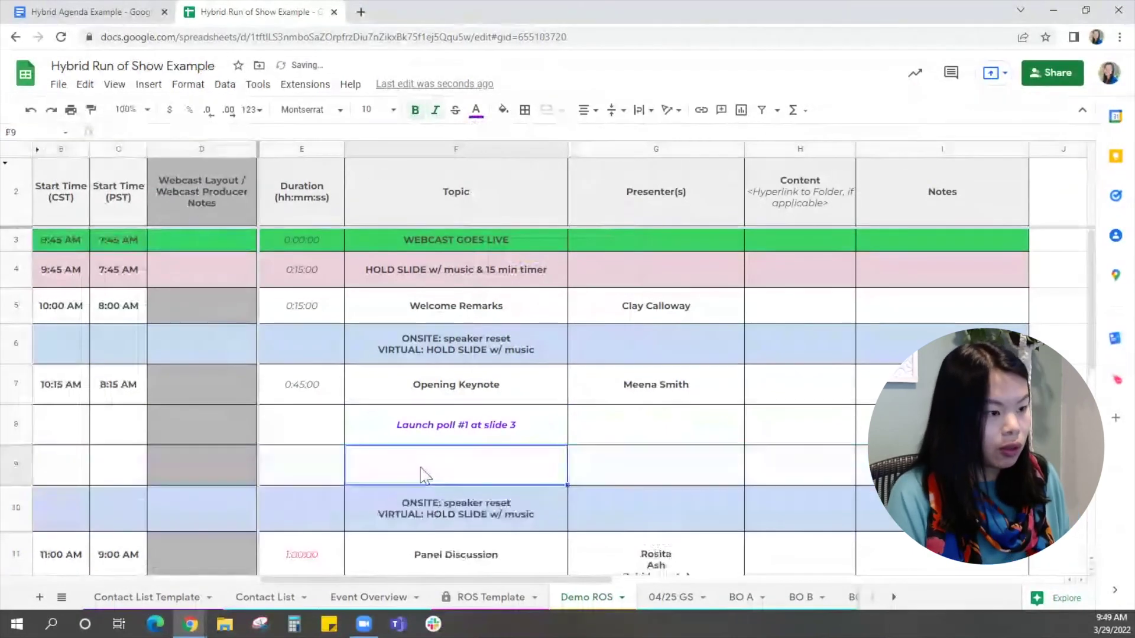
pyautogui.write('Launch poll #2 a')
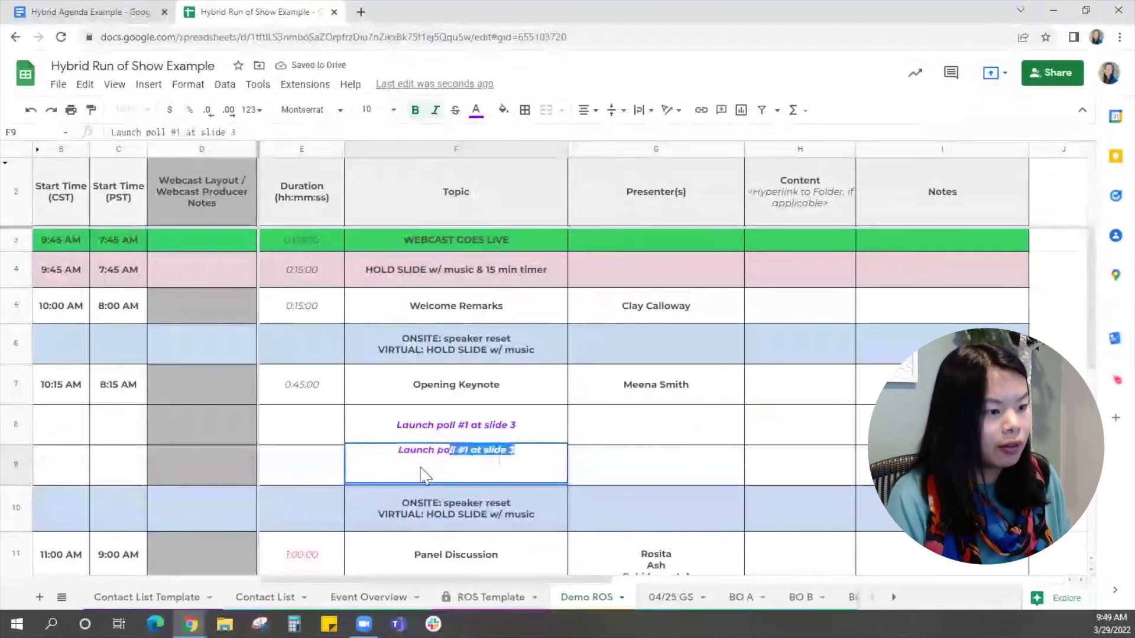
pyautogui.write('t slide 6')
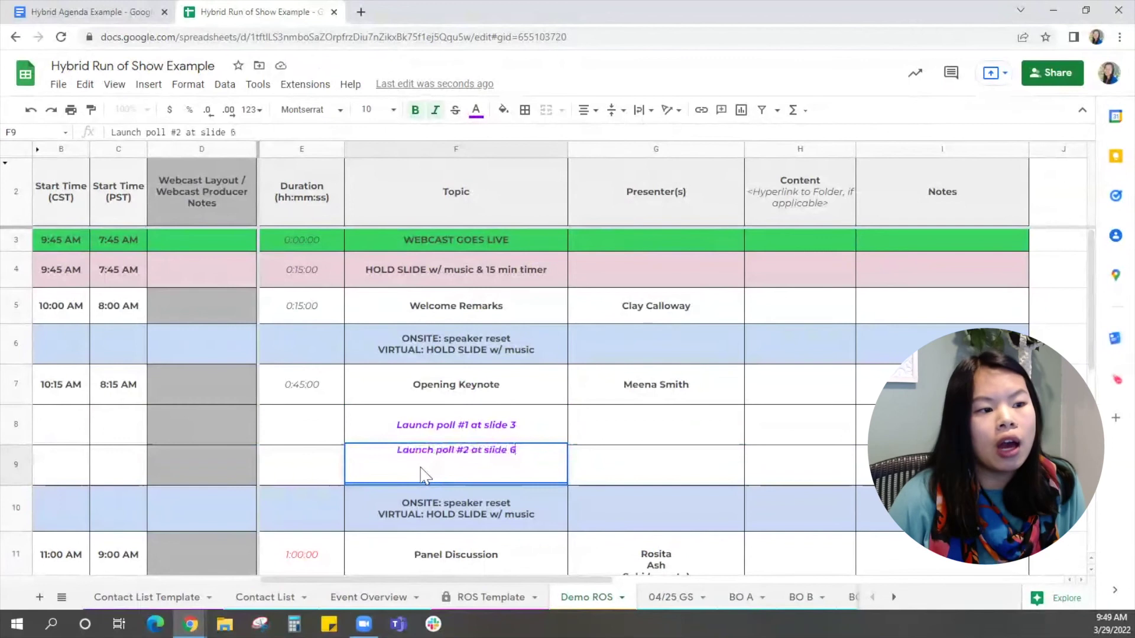
pyautogui.press('Return')
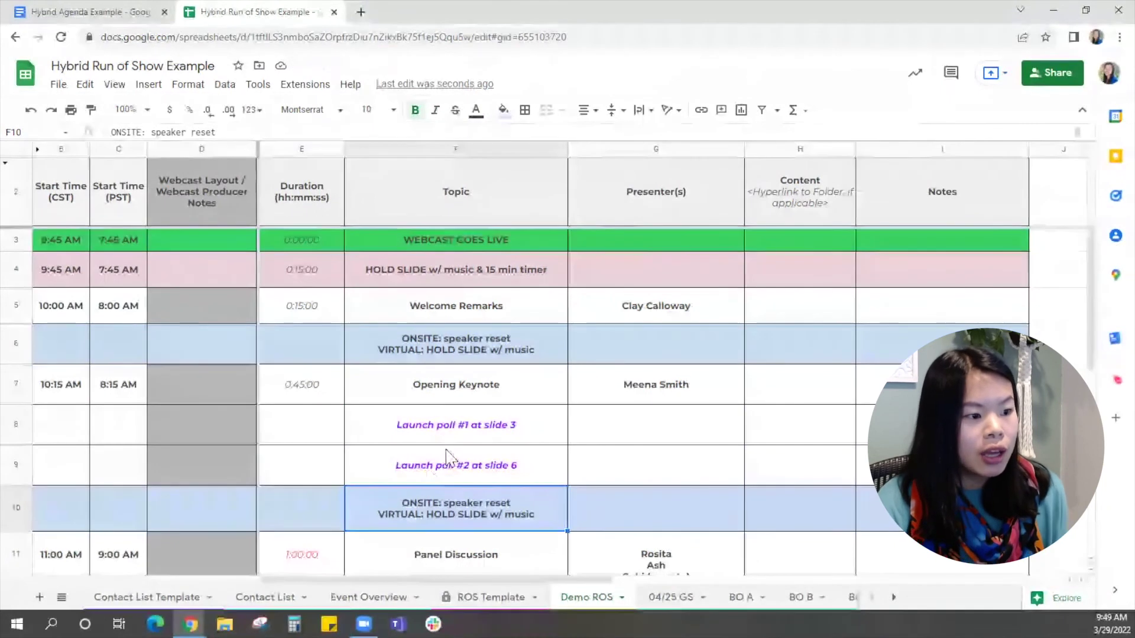
pyautogui.scroll(-1, 637, 485)
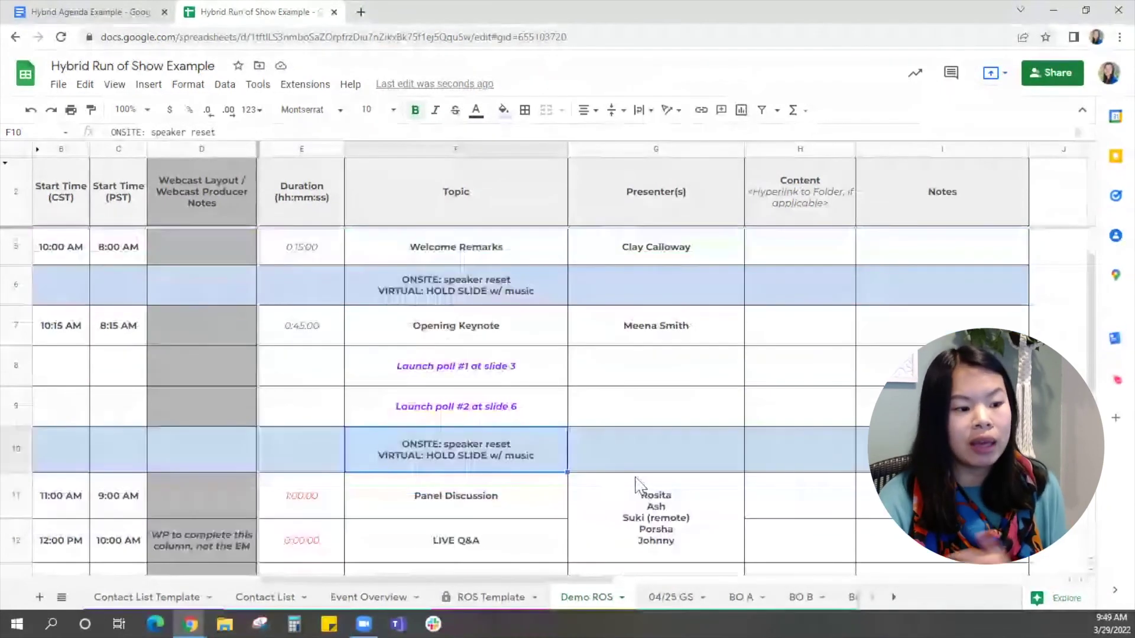
pyautogui.scroll(1, 637, 485)
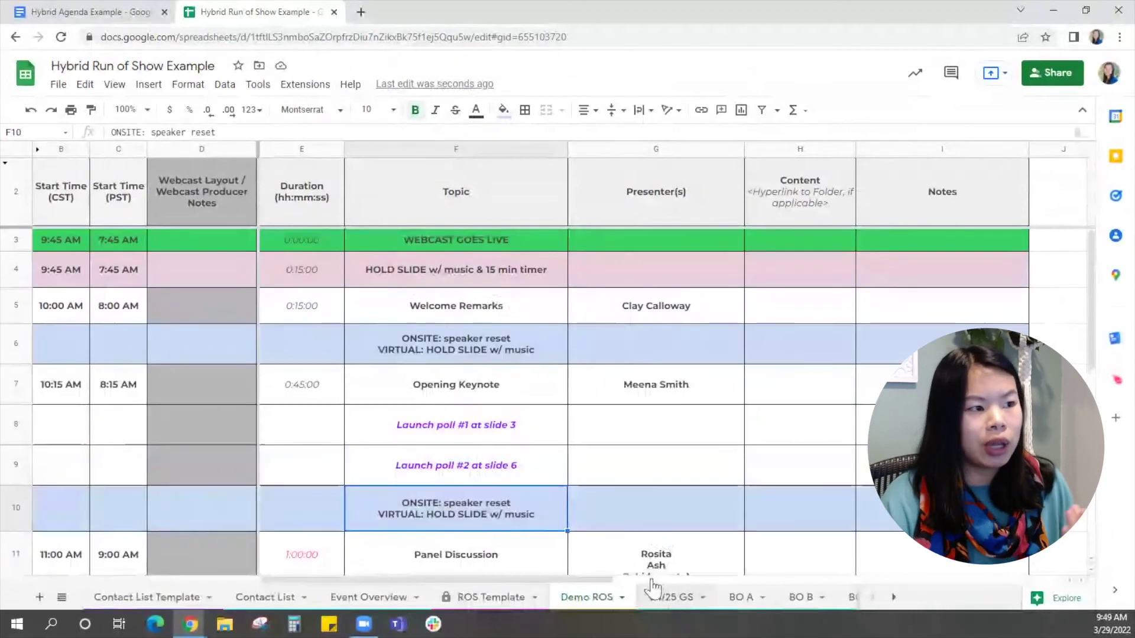
pyautogui.click(98, 18)
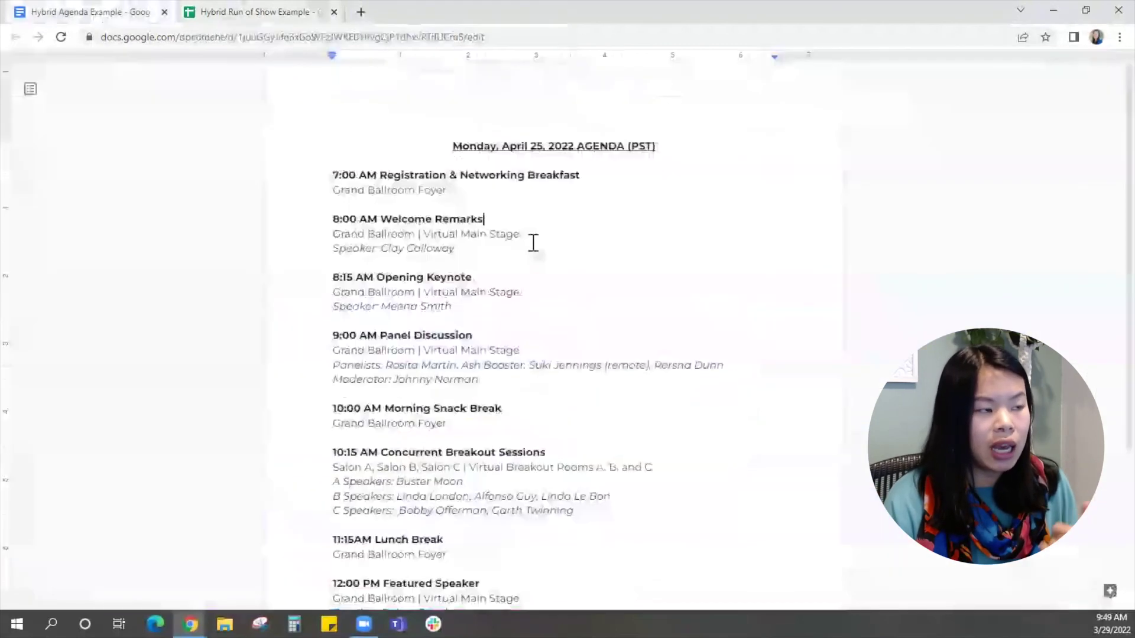
pyautogui.scroll(-4, 365, 162)
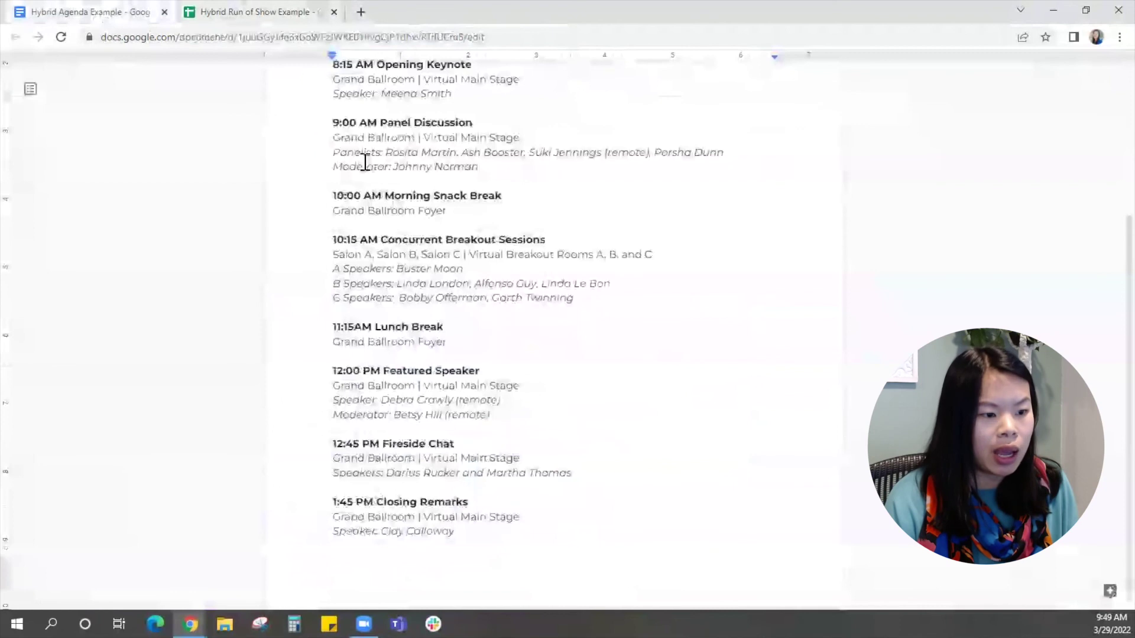
pyautogui.hotkey('ctrl', 'Tab')
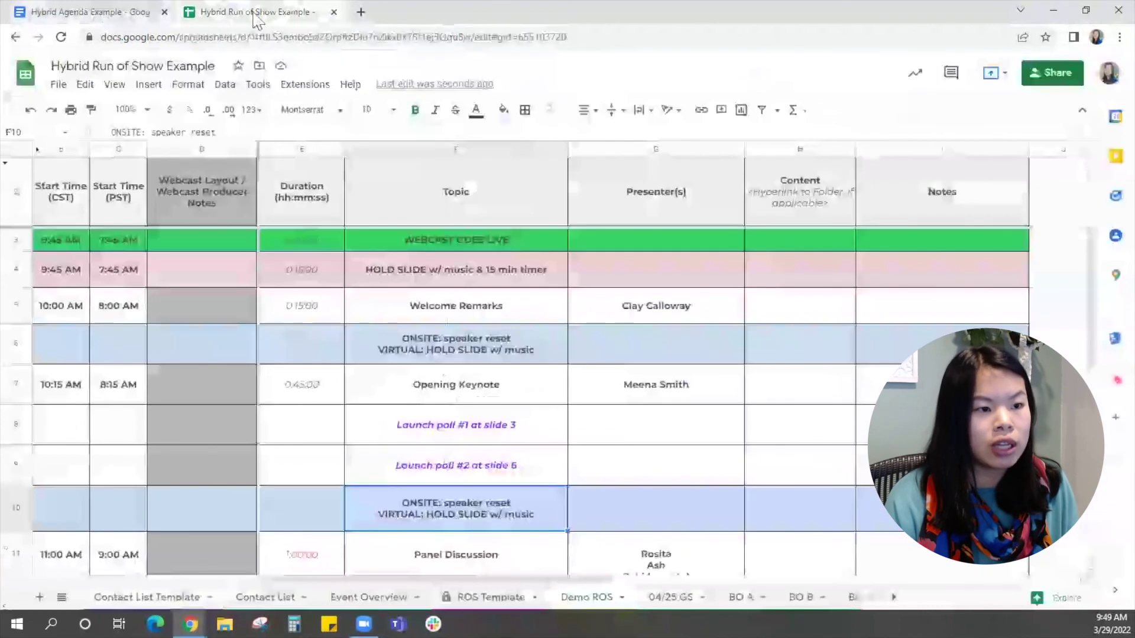
pyautogui.click(669, 598)
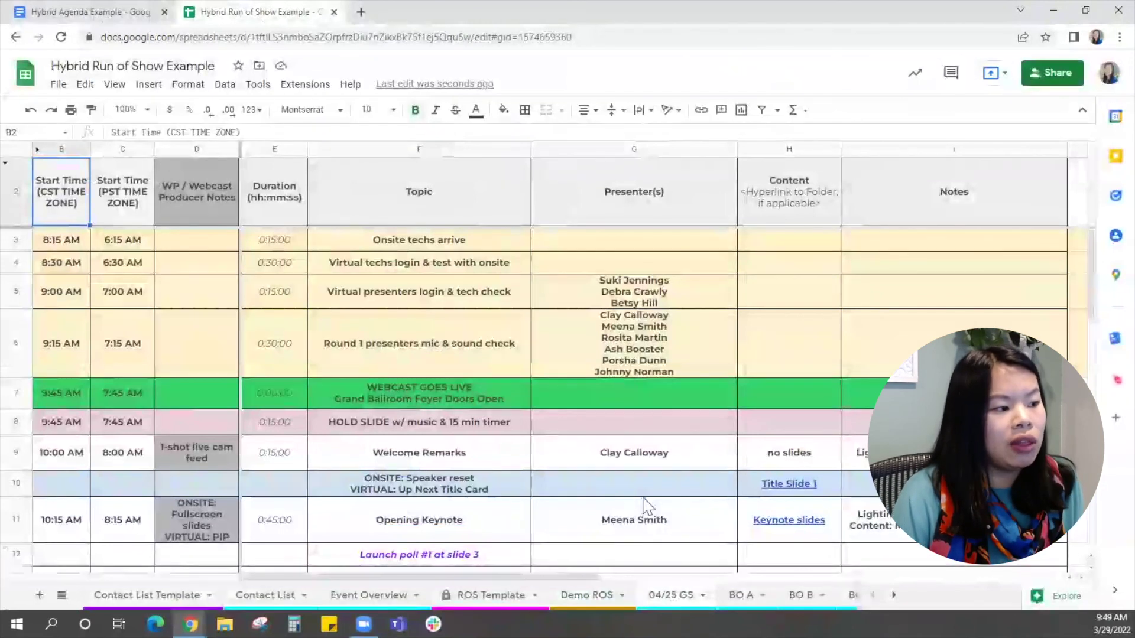
pyautogui.click(132, 388)
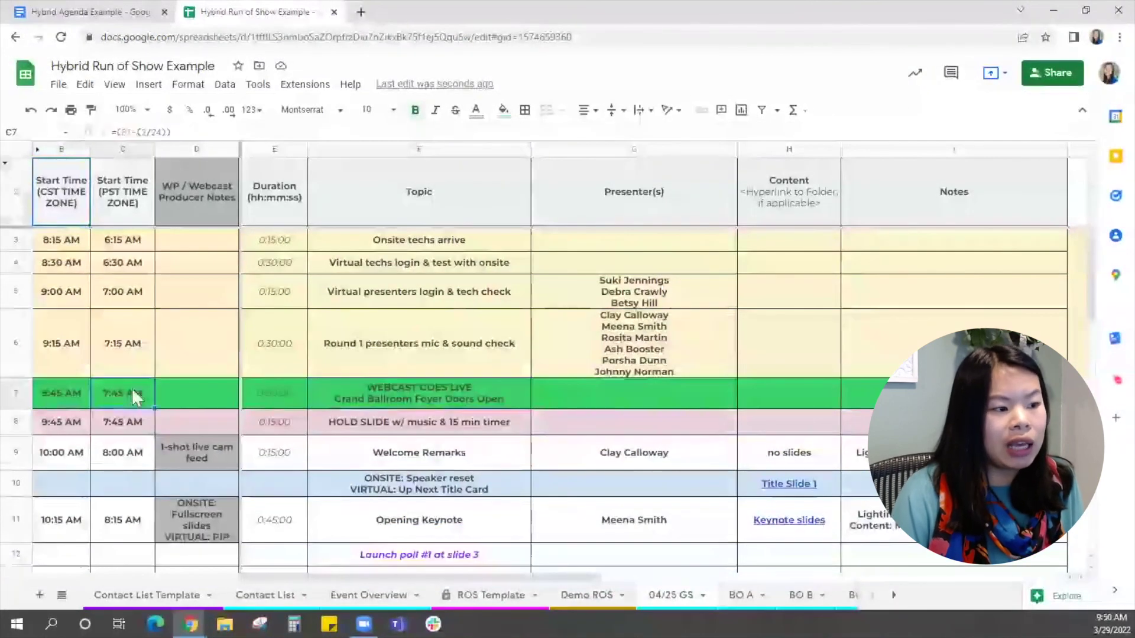
pyautogui.click(422, 402)
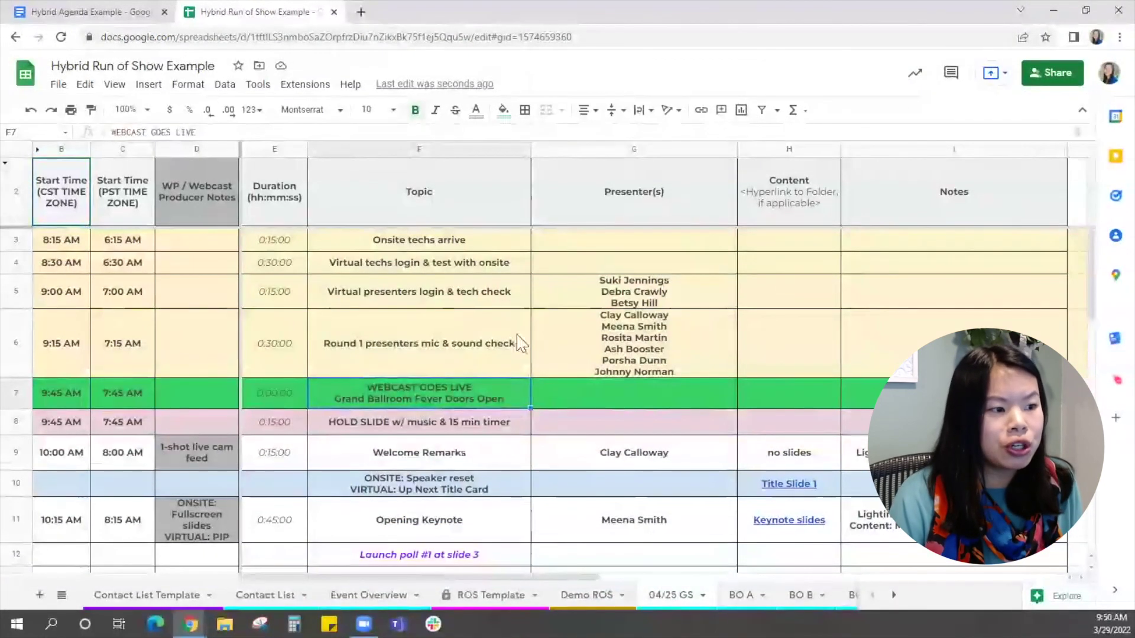
pyautogui.click(480, 363)
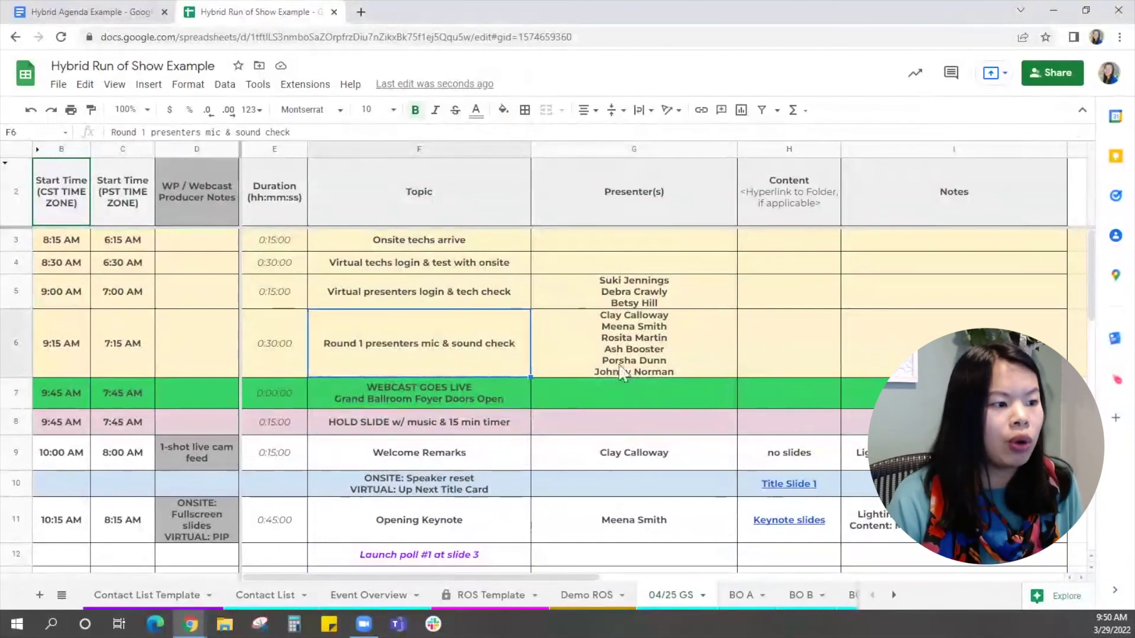
pyautogui.click(479, 298)
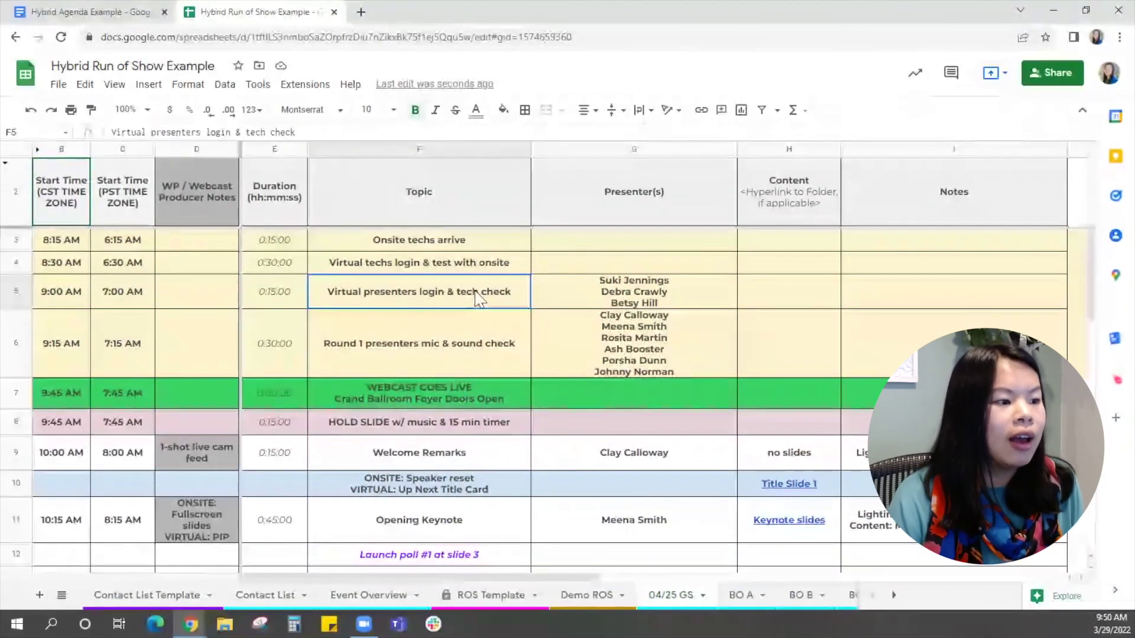
pyautogui.scroll(-3, 537, 425)
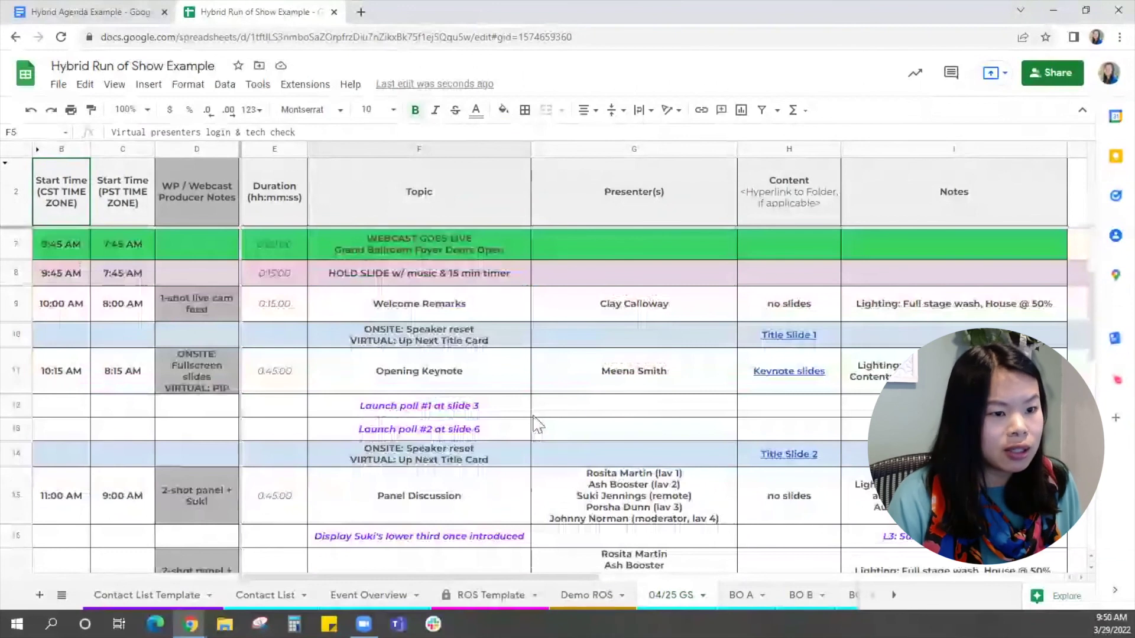
pyautogui.click(493, 314)
pyautogui.click(497, 340)
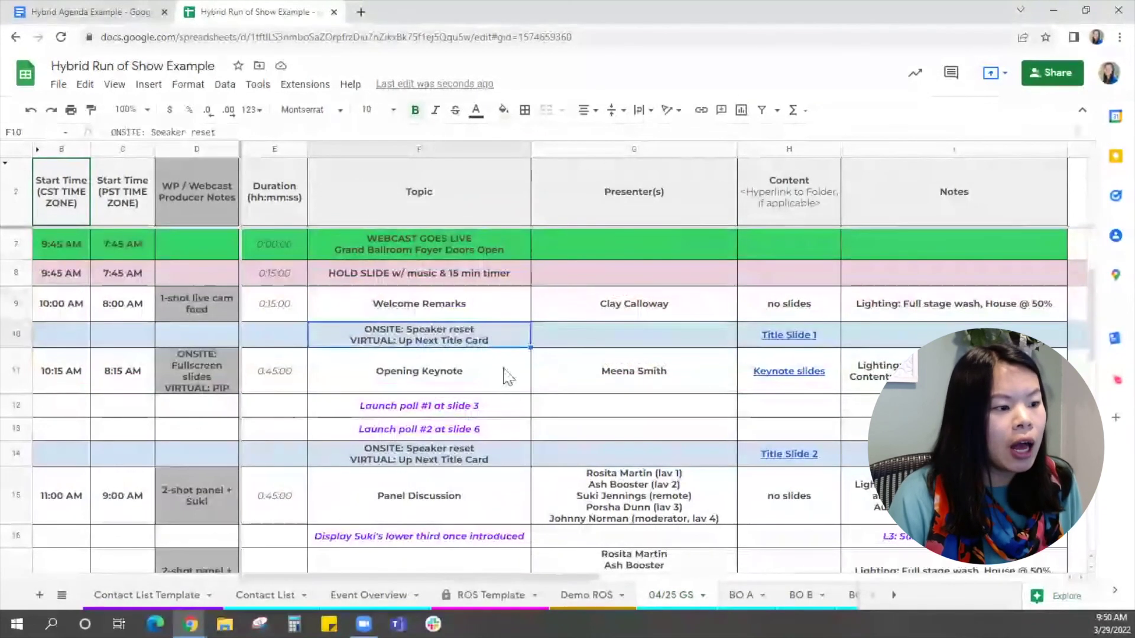
pyautogui.scroll(-1, 480, 419)
pyautogui.click(572, 473)
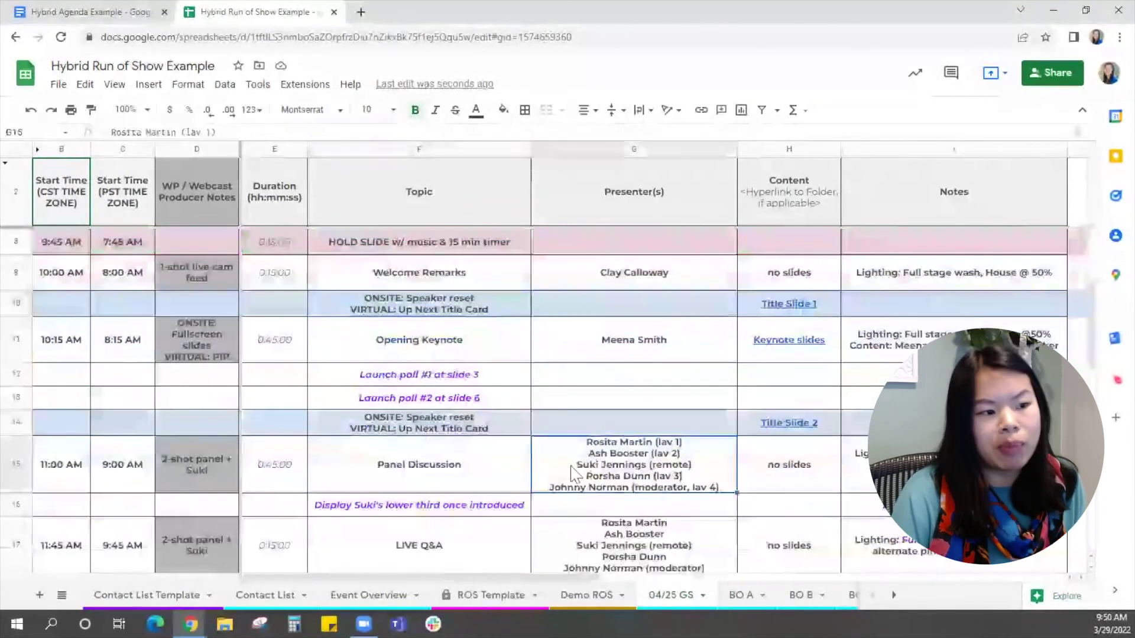
pyautogui.scroll(-2, 572, 473)
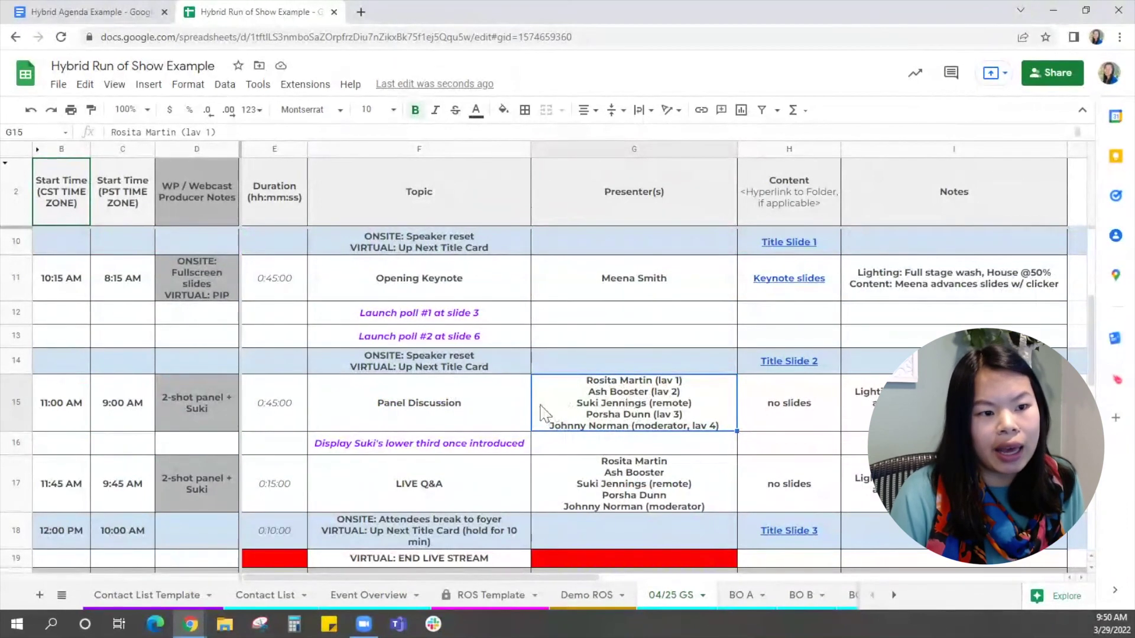
pyautogui.scroll(1, 642, 421)
pyautogui.scroll(3, 641, 421)
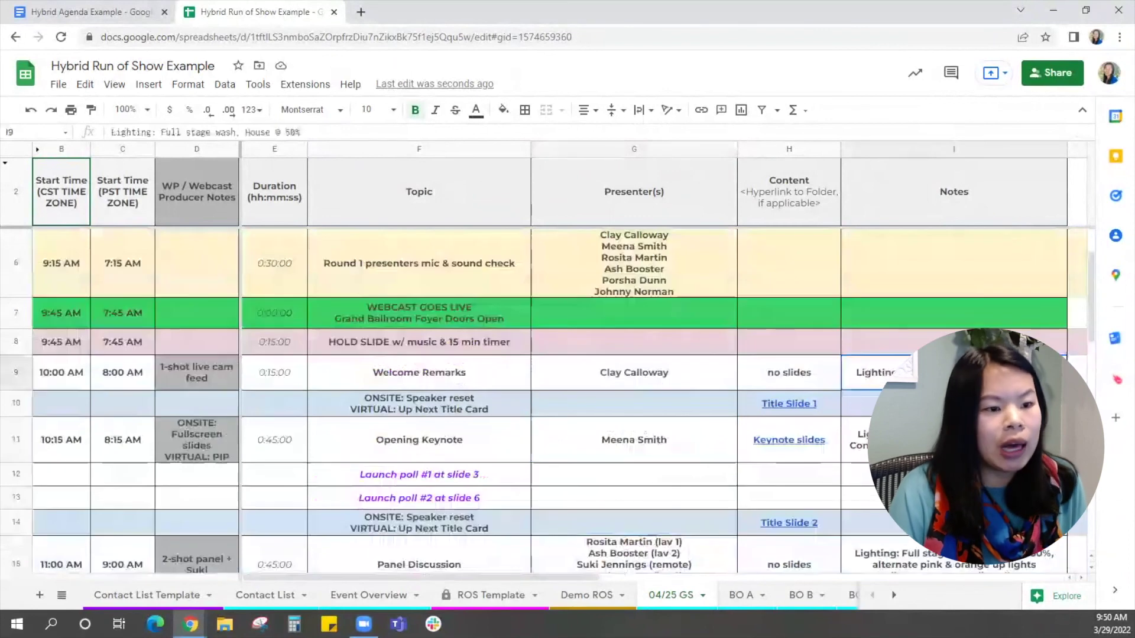
pyautogui.click(875, 373)
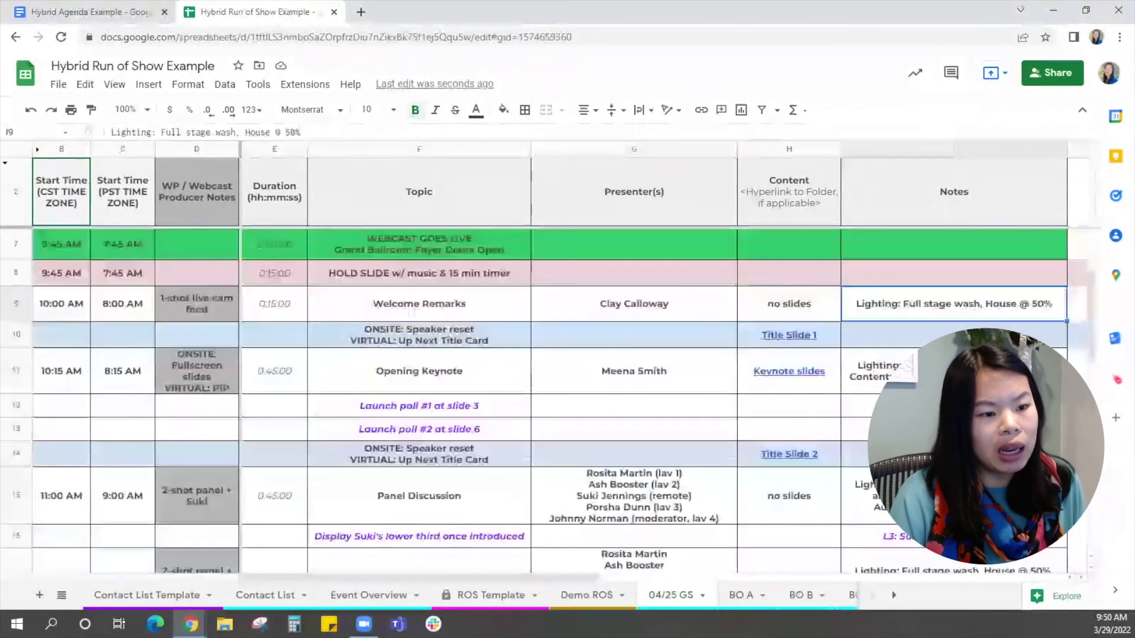
pyautogui.scroll(-1, 548, 394)
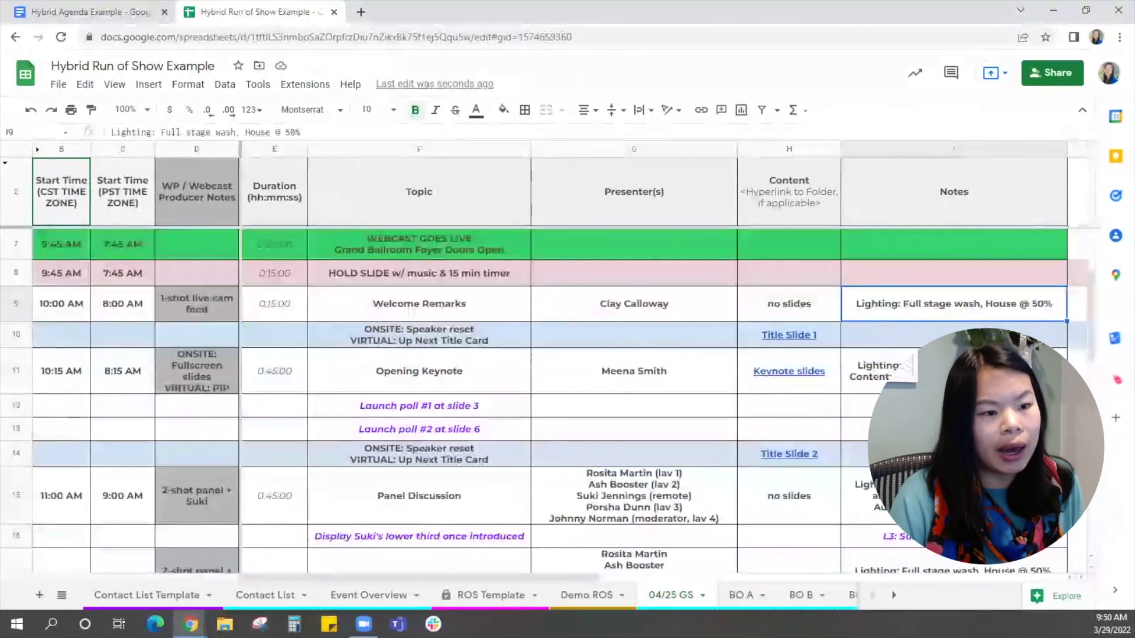
pyautogui.scroll(-1, 548, 400)
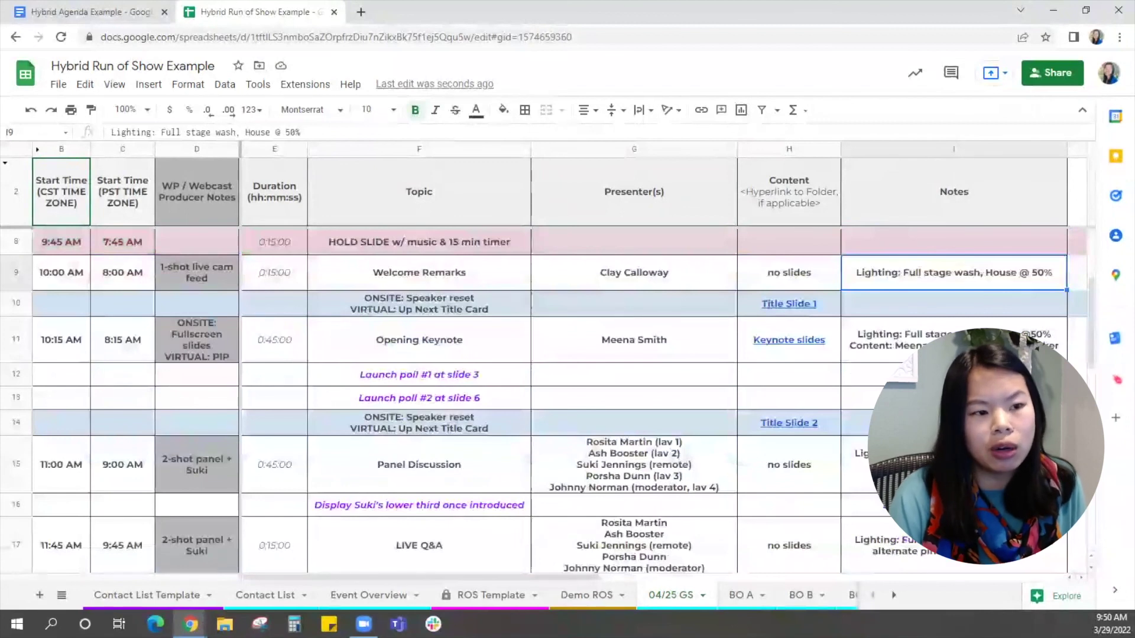
pyautogui.click(884, 340)
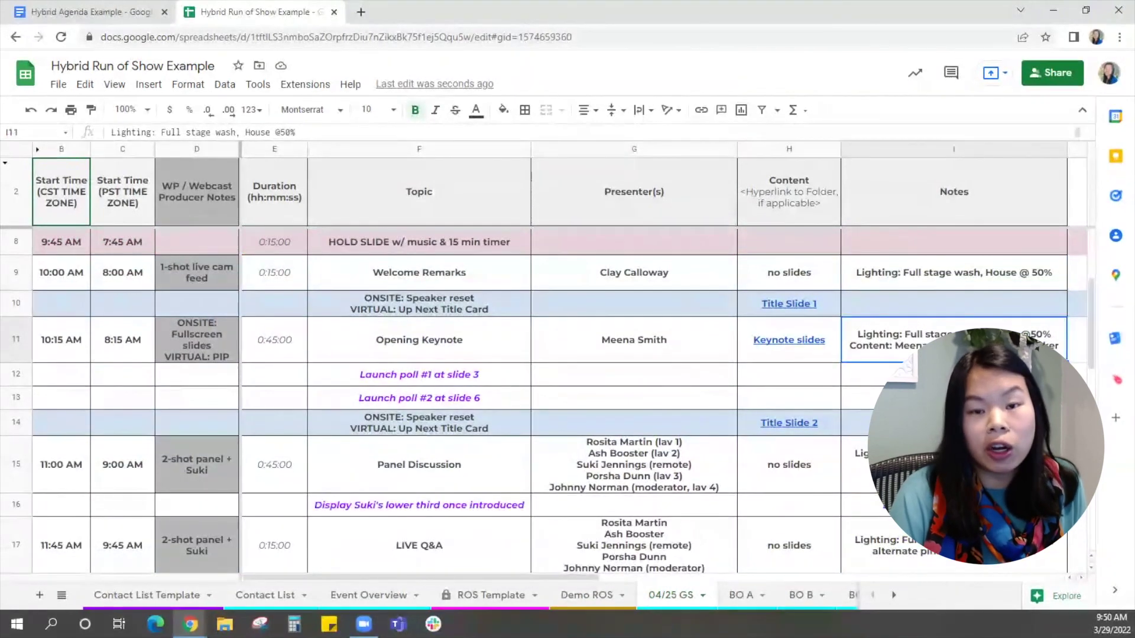
pyautogui.scroll(-2, 548, 390)
pyautogui.click(946, 402)
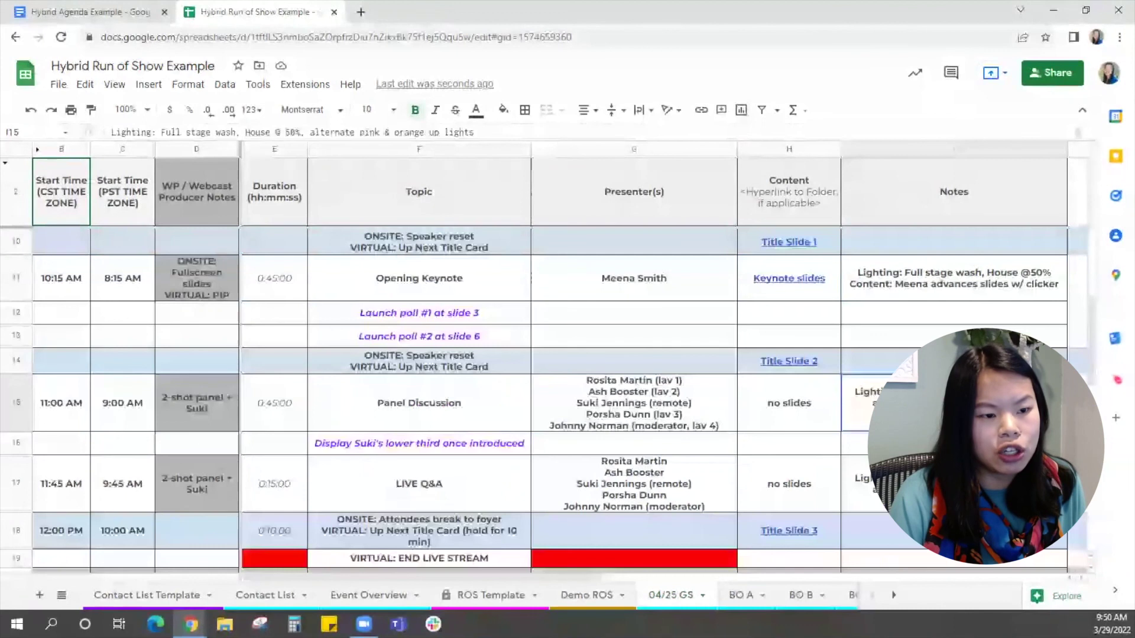
pyautogui.scroll(-3, 548, 402)
pyautogui.click(946, 364)
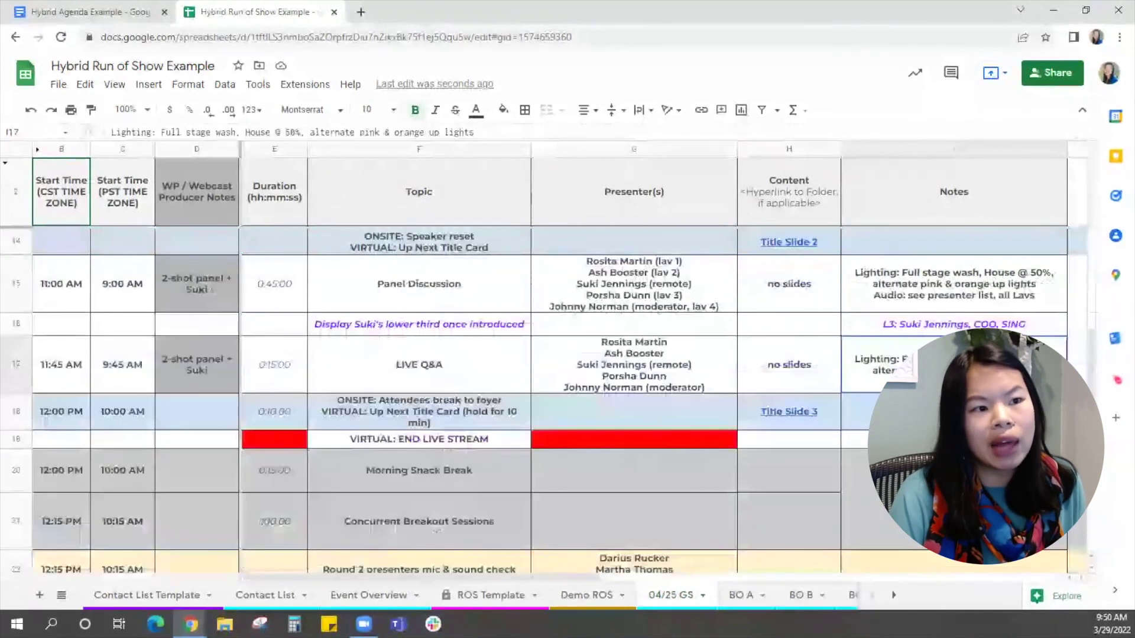
pyautogui.scroll(5, 908, 231)
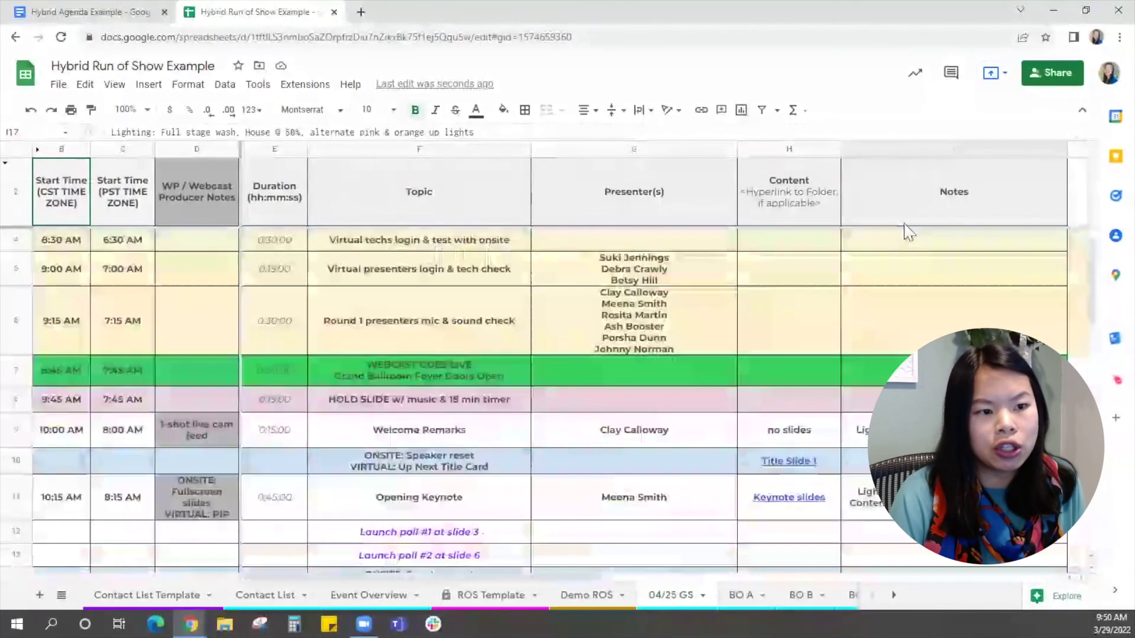
pyautogui.rightClick(856, 149)
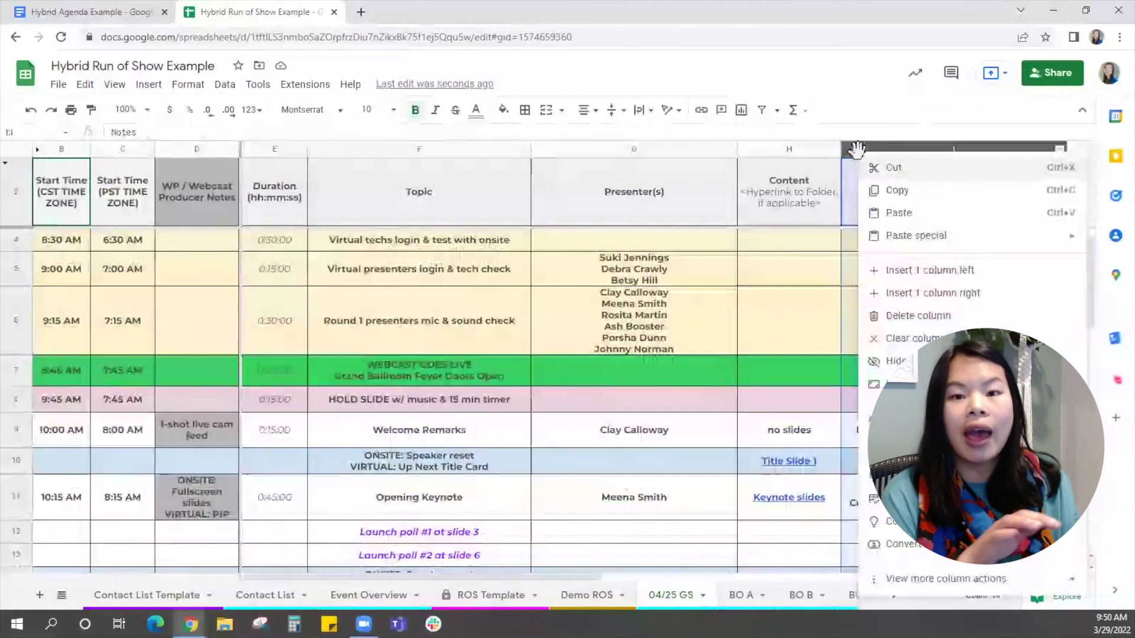
pyautogui.click(910, 339)
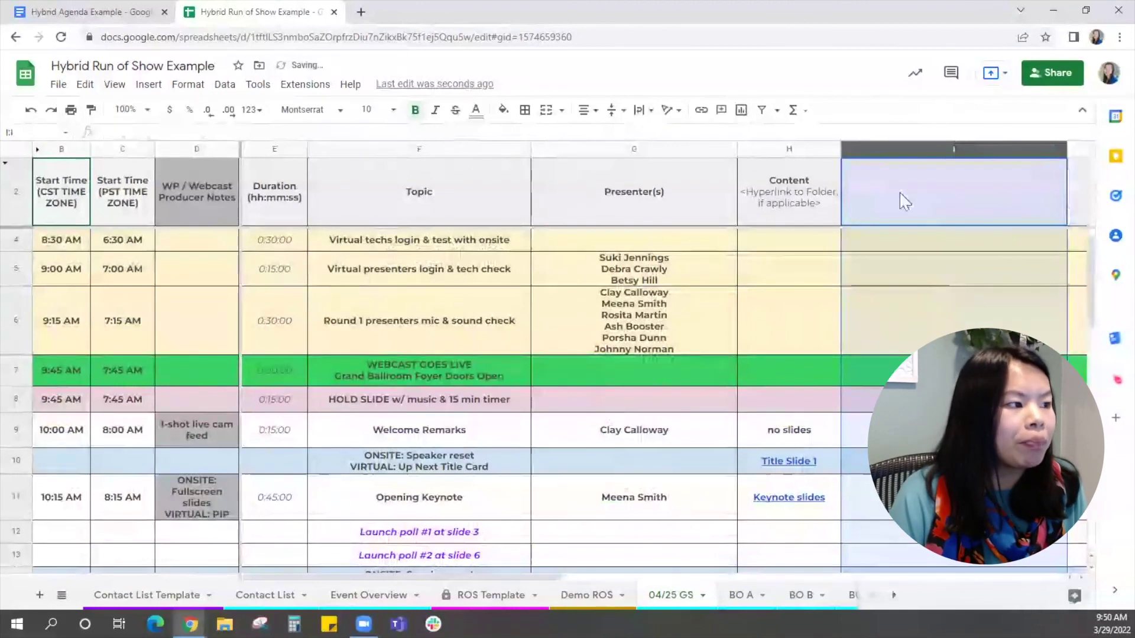
pyautogui.click(30, 110)
pyautogui.click(481, 434)
pyautogui.scroll(-3, 565, 496)
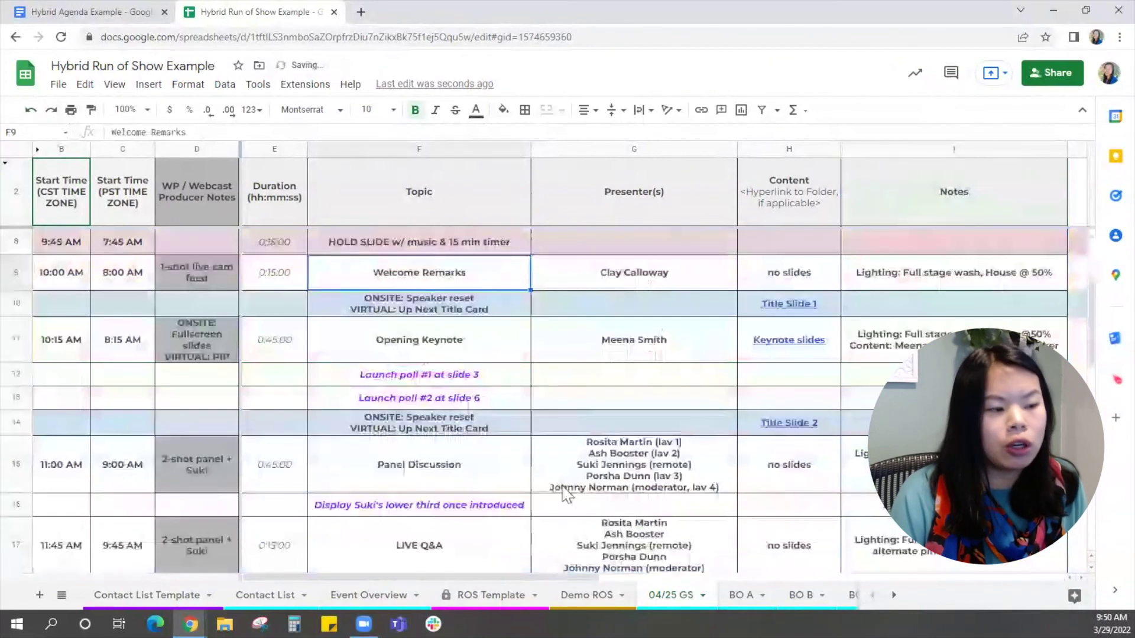
pyautogui.scroll(-1, 565, 495)
pyautogui.click(446, 446)
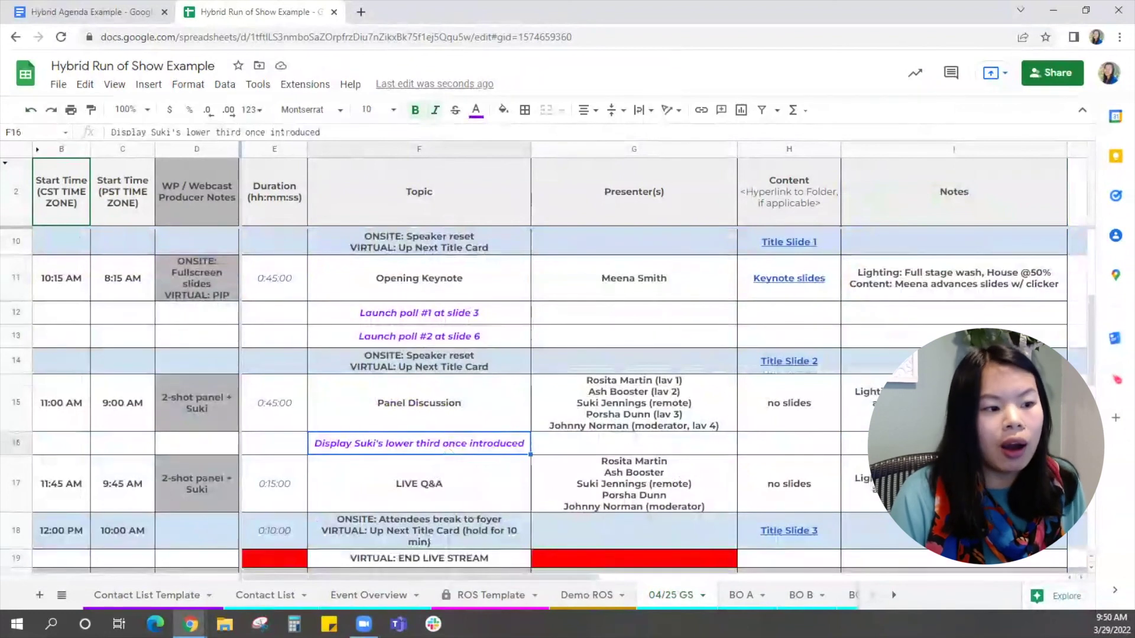
pyautogui.click(922, 443)
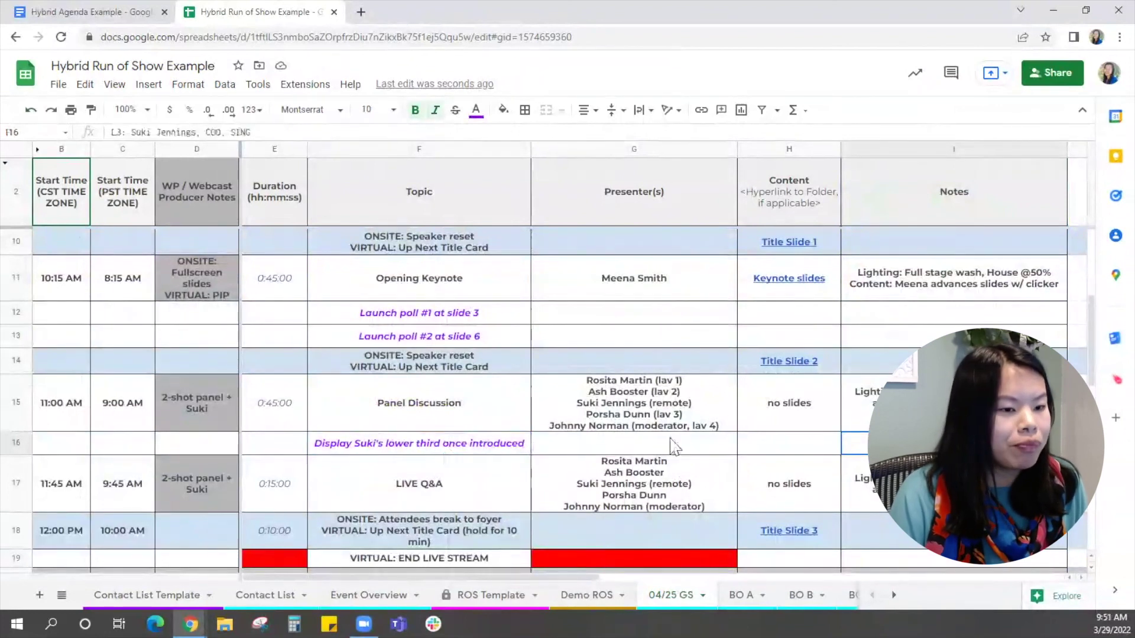
pyautogui.scroll(-1, 662, 424)
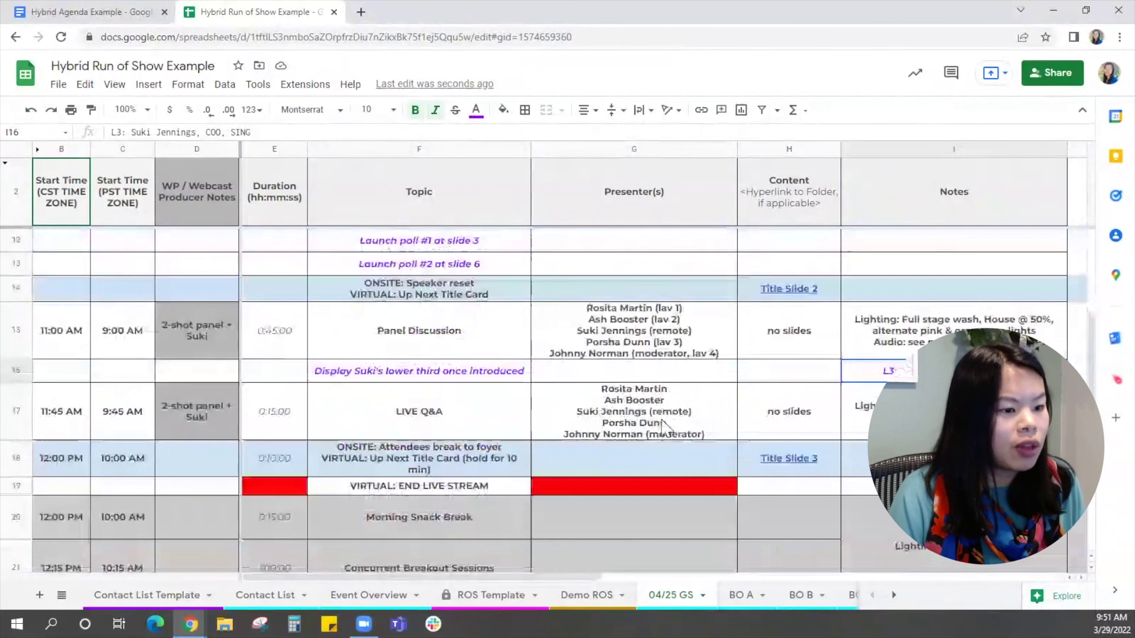
pyautogui.scroll(-3, 662, 425)
pyautogui.scroll(8, 777, 431)
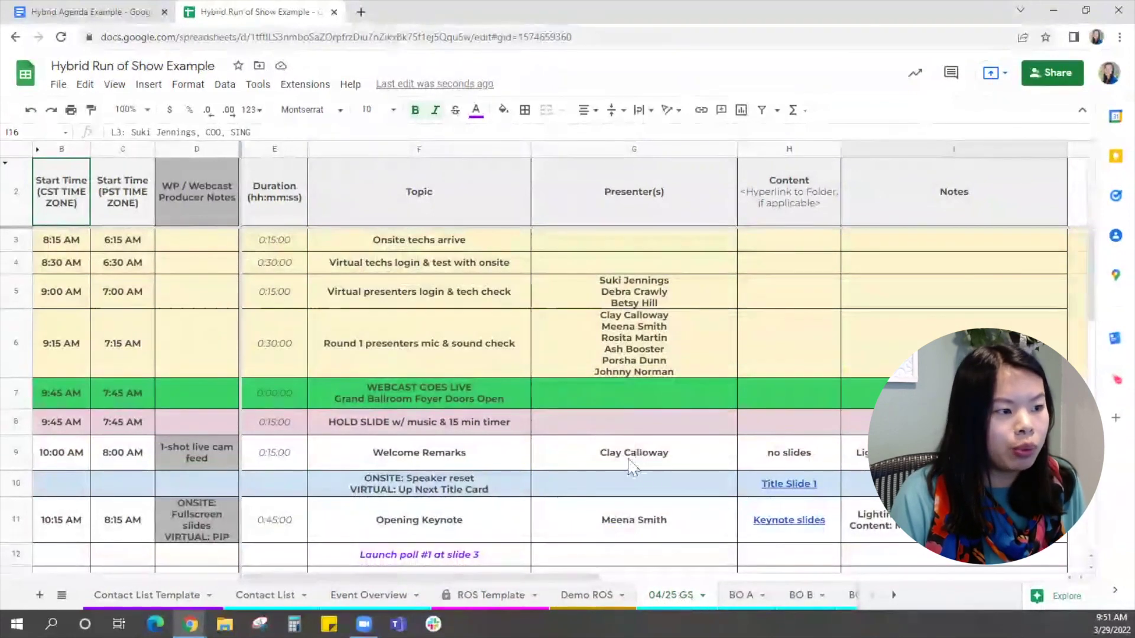
pyautogui.hotkey('ctrl', 'pageup')
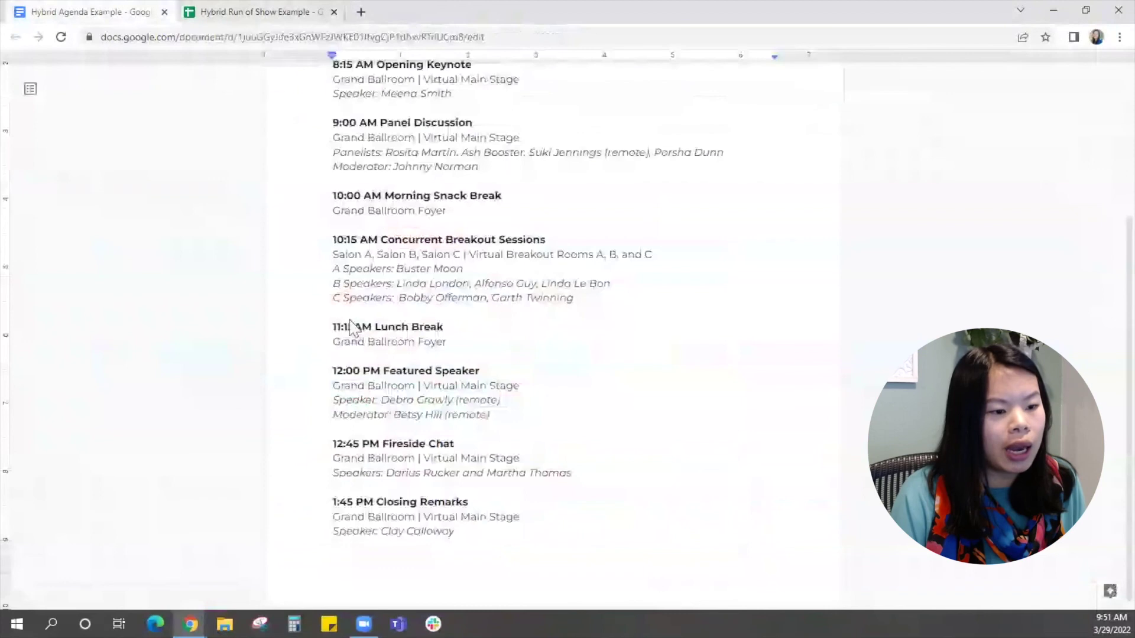
pyautogui.click(275, 19)
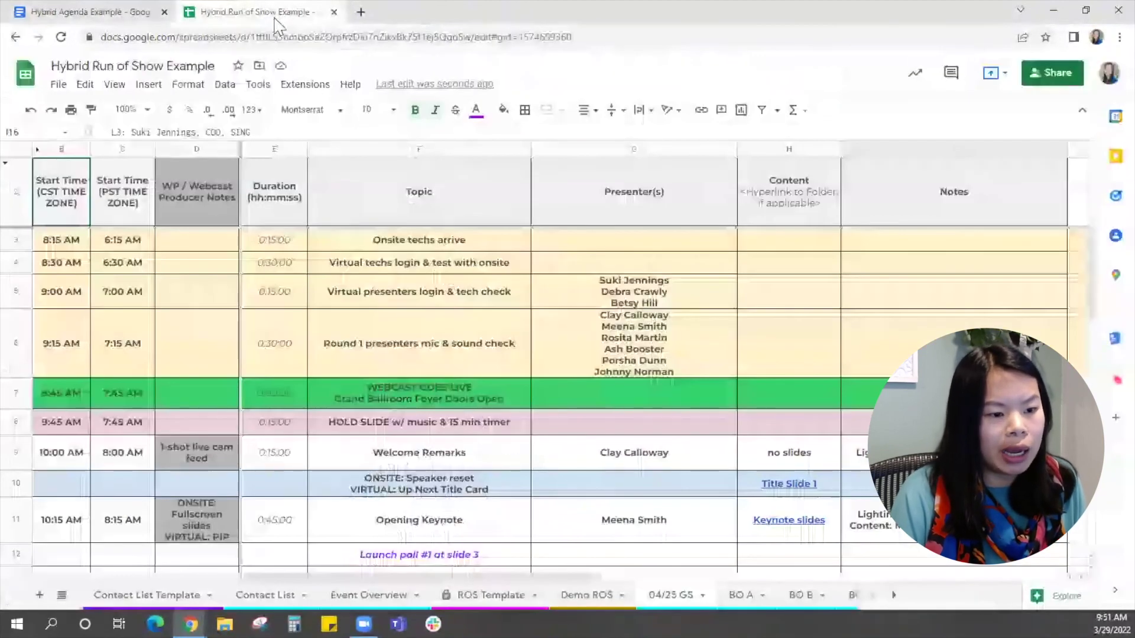
pyautogui.click(741, 595)
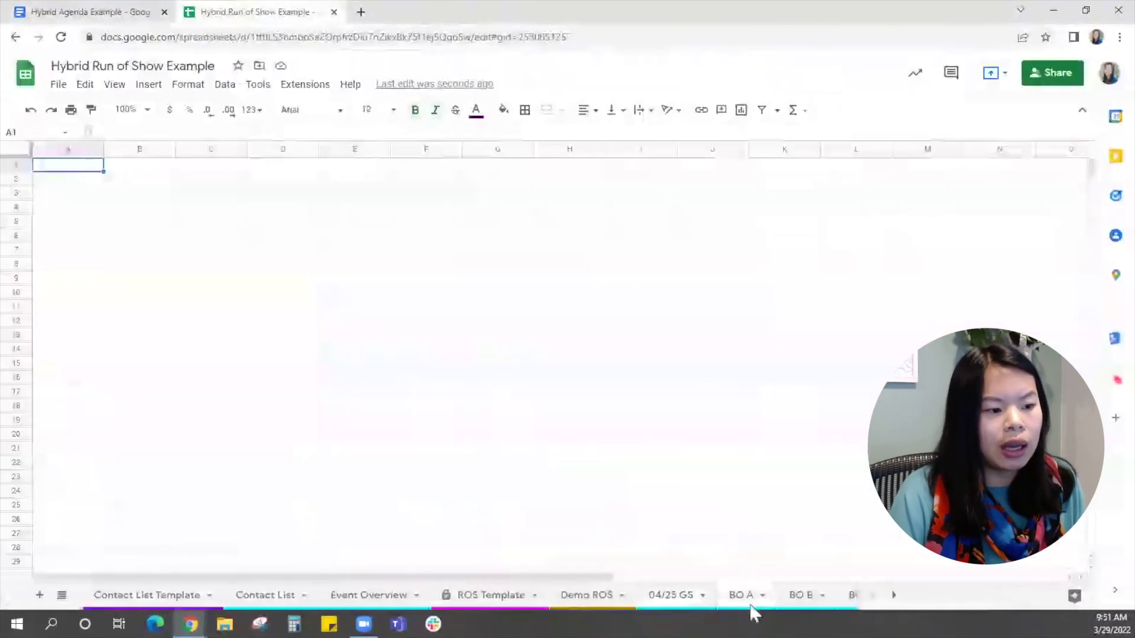
# - Open the empty BO C sheet tab
pyautogui.click(851, 597)
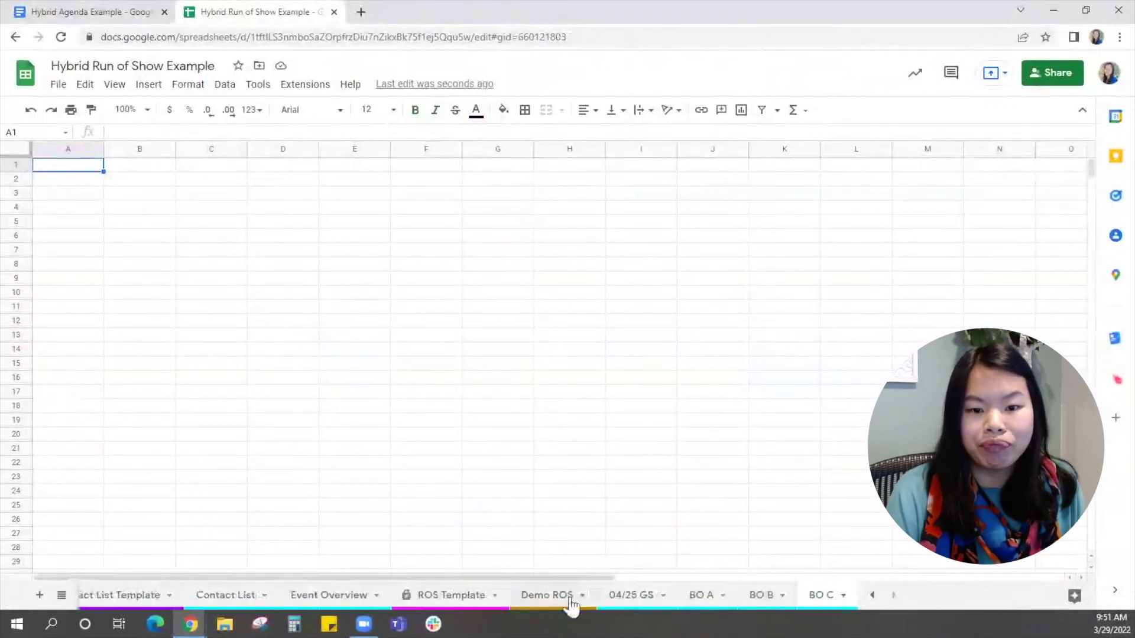